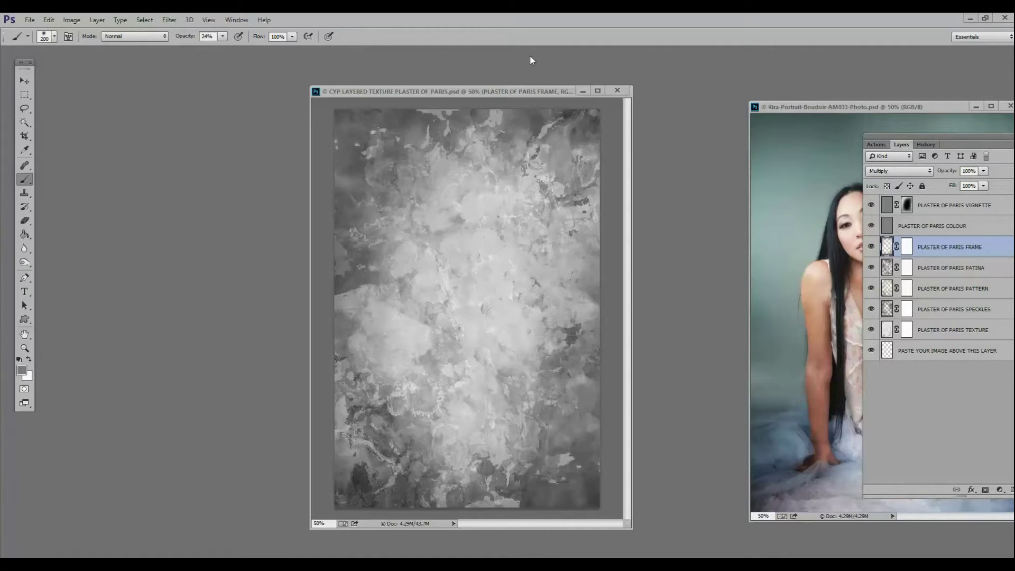
# Arrange the texture document and its layer list beside the portrait, and select the PASTE YOUR IMAGE ABOVE THIS LAYER layer.
pyautogui.moveTo(515, 91); pyautogui.dragTo(462, 85)
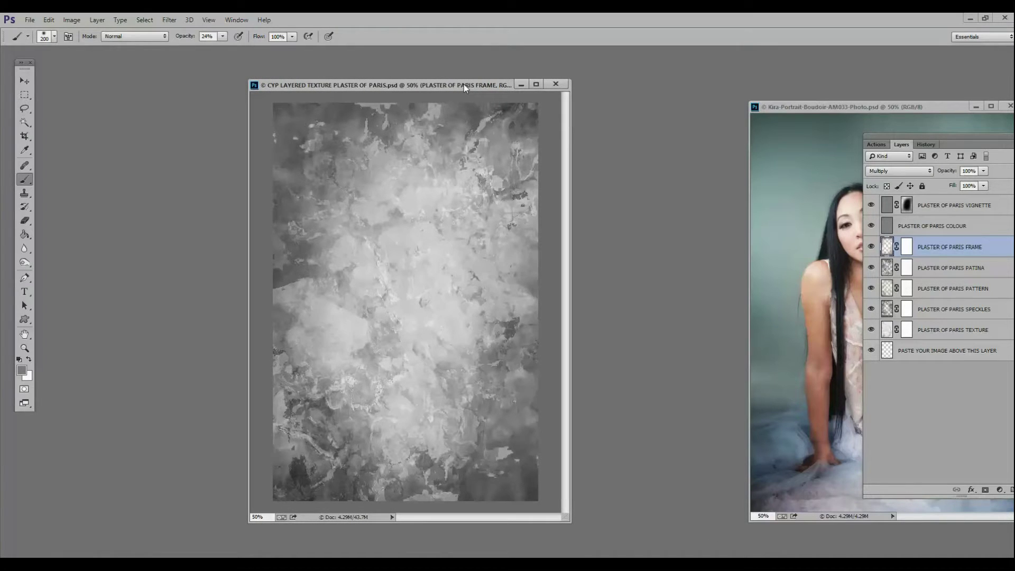
pyautogui.moveTo(464, 84); pyautogui.dragTo(482, 80)
pyautogui.moveTo(974, 141); pyautogui.dragTo(722, 110)
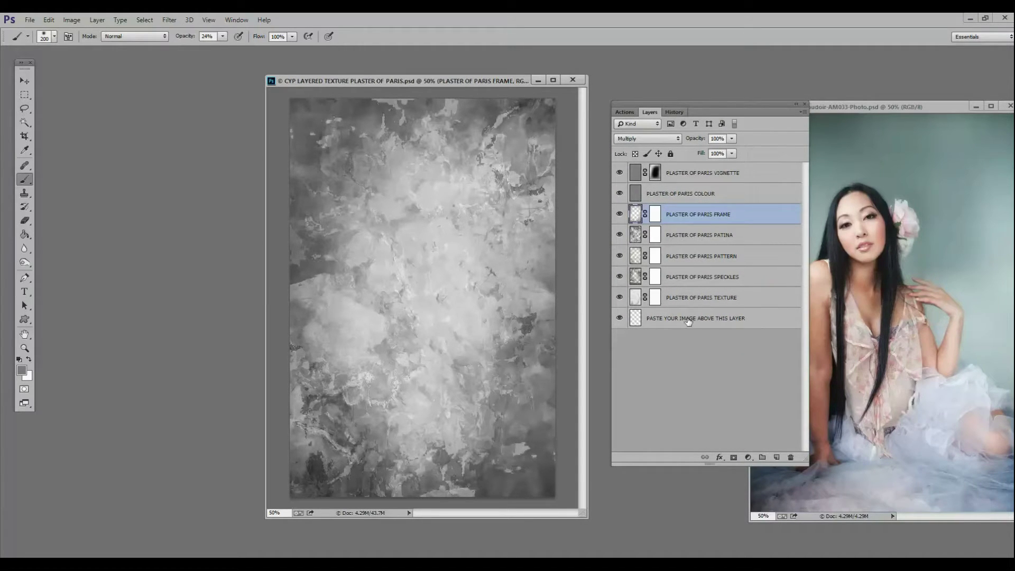
pyautogui.click(662, 322)
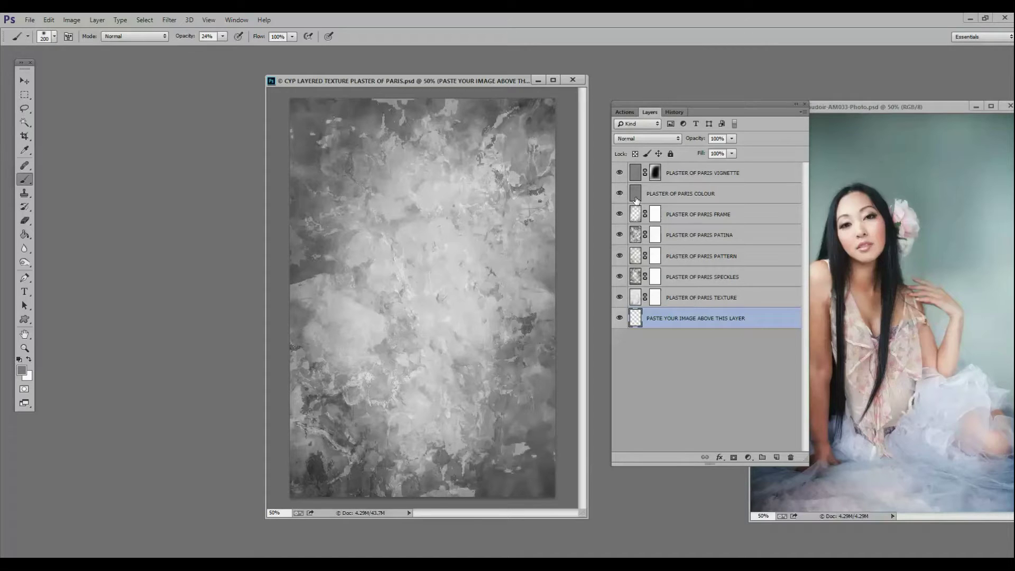
# Show only the PLASTER OF PARIS TEXTURE layer above the base layer and set its opacity to 100%.
pyautogui.click(619, 194)
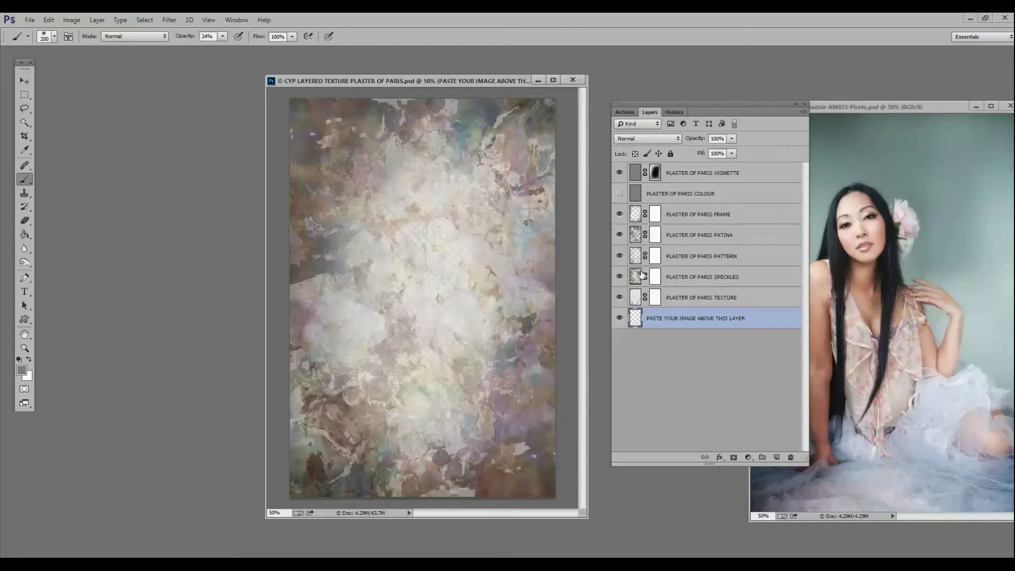
pyautogui.moveTo(619, 297); pyautogui.dragTo(632, 181)
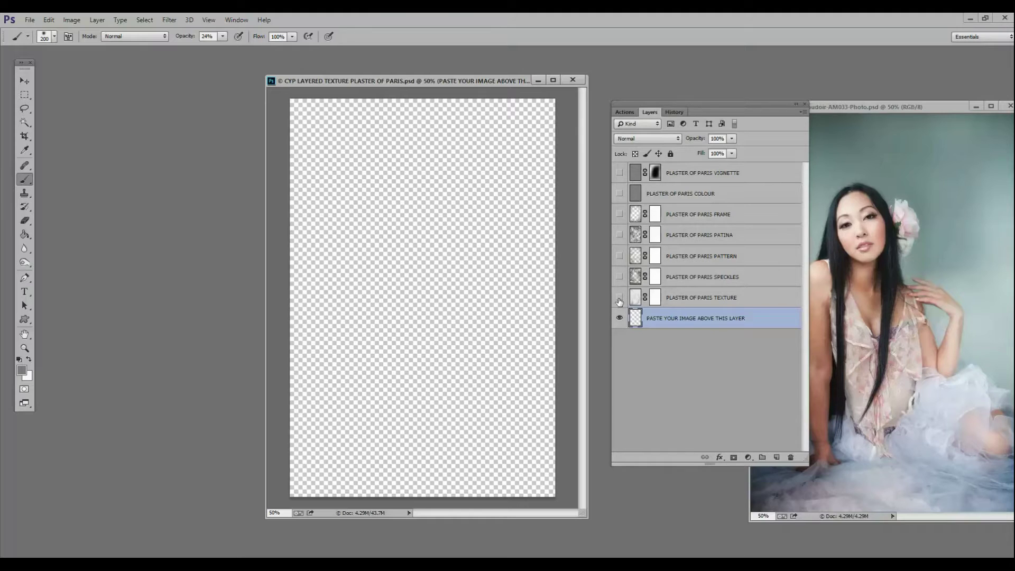
pyautogui.click(619, 298)
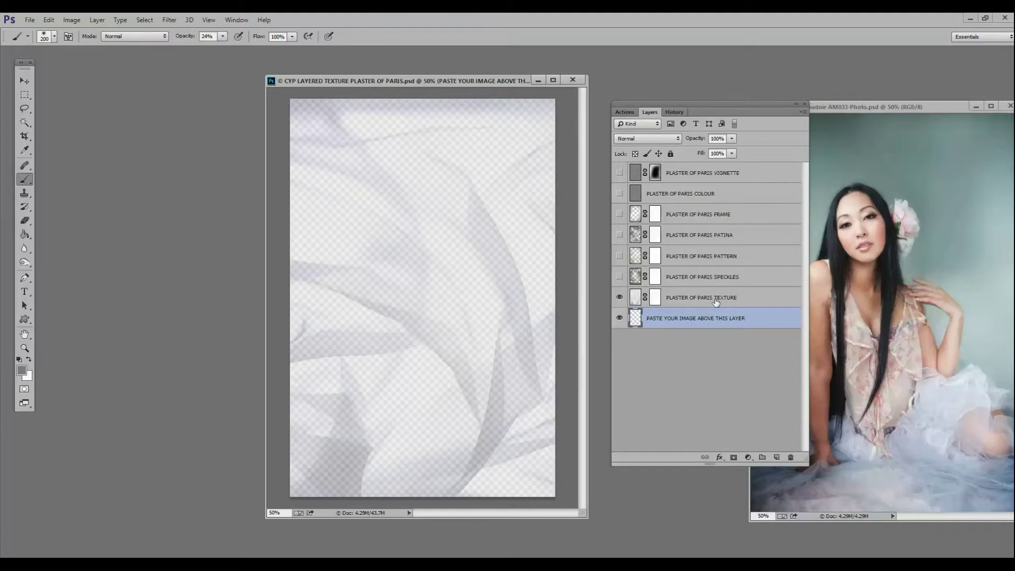
pyautogui.click(717, 299)
pyautogui.click(731, 138)
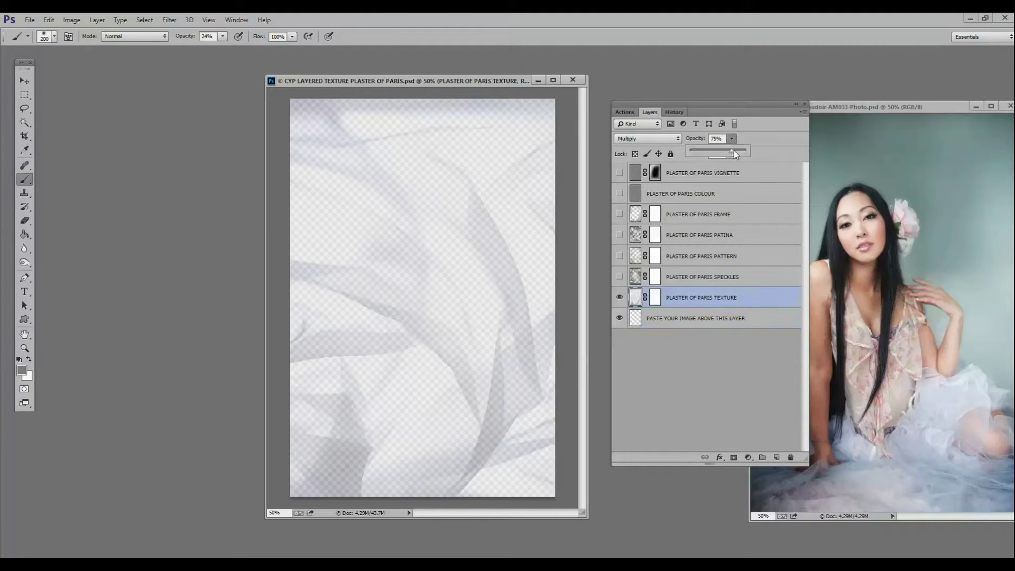
pyautogui.moveTo(734, 151); pyautogui.dragTo(754, 150)
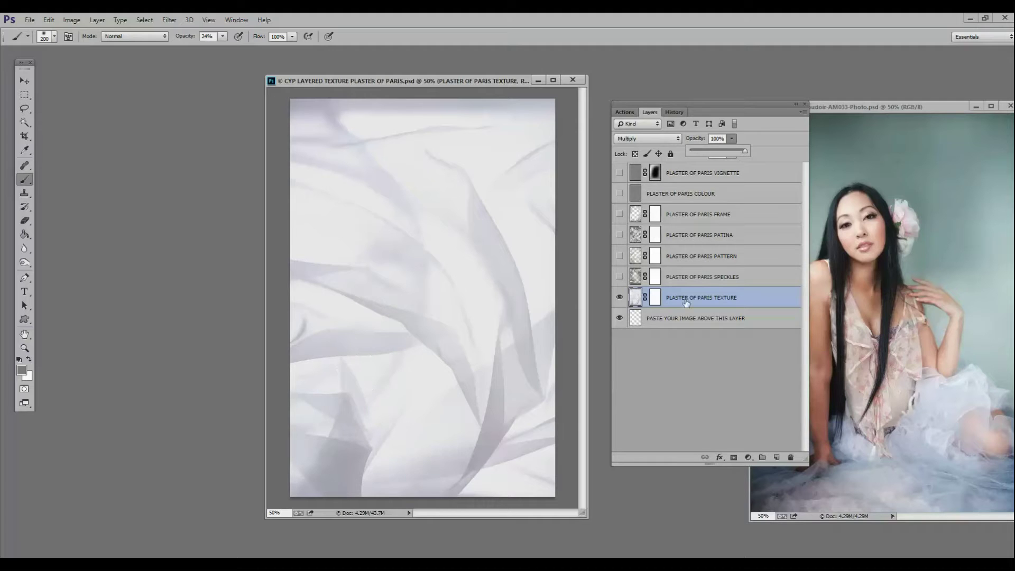
# Hide the texture layer and view the PLASTER OF PARIS SPECKLES and PATTERN layers one at a time.
pyautogui.click(619, 297)
pyautogui.click(620, 297)
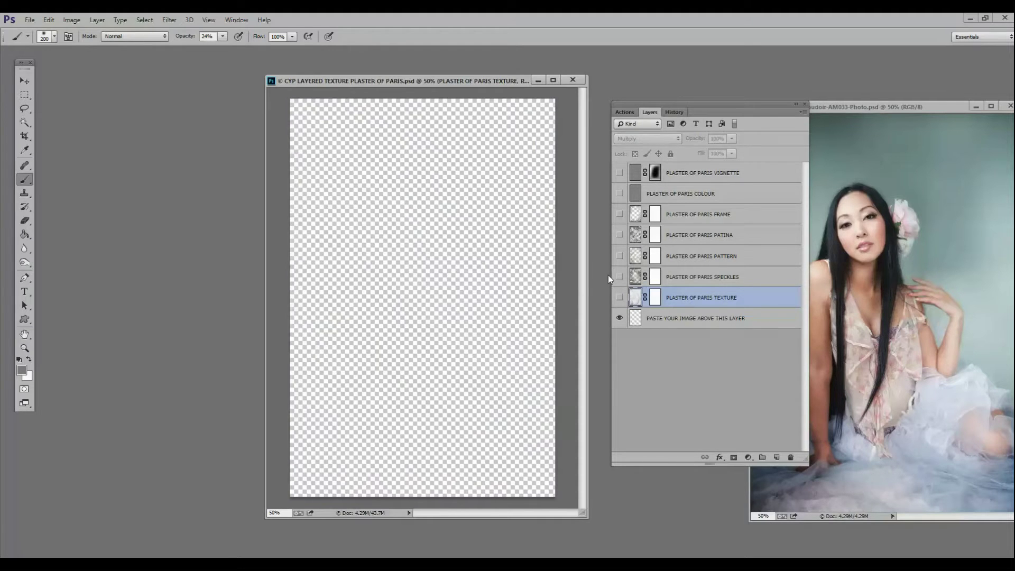
pyautogui.click(620, 276)
pyautogui.click(681, 278)
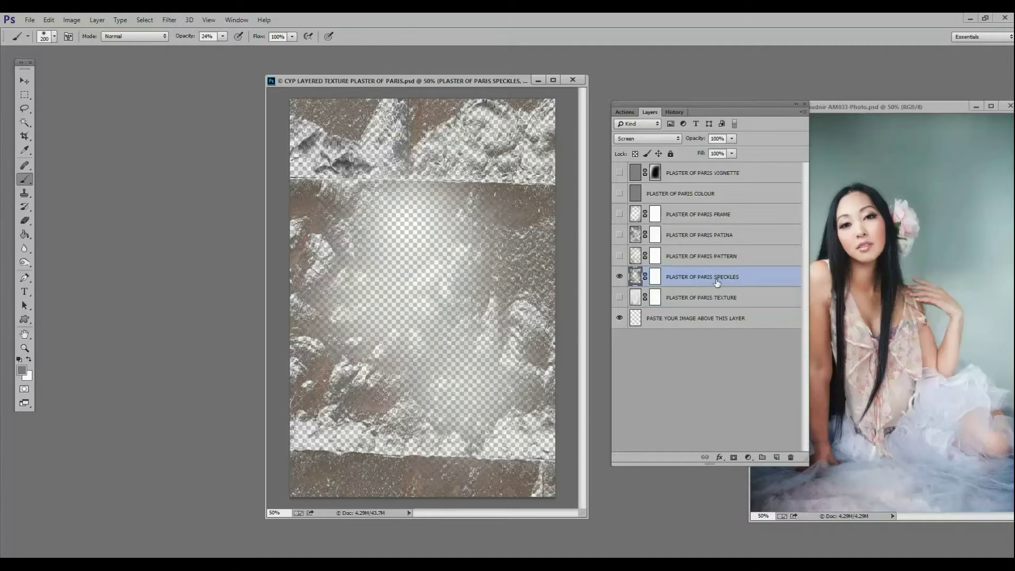
pyautogui.click(620, 276)
pyautogui.click(620, 256)
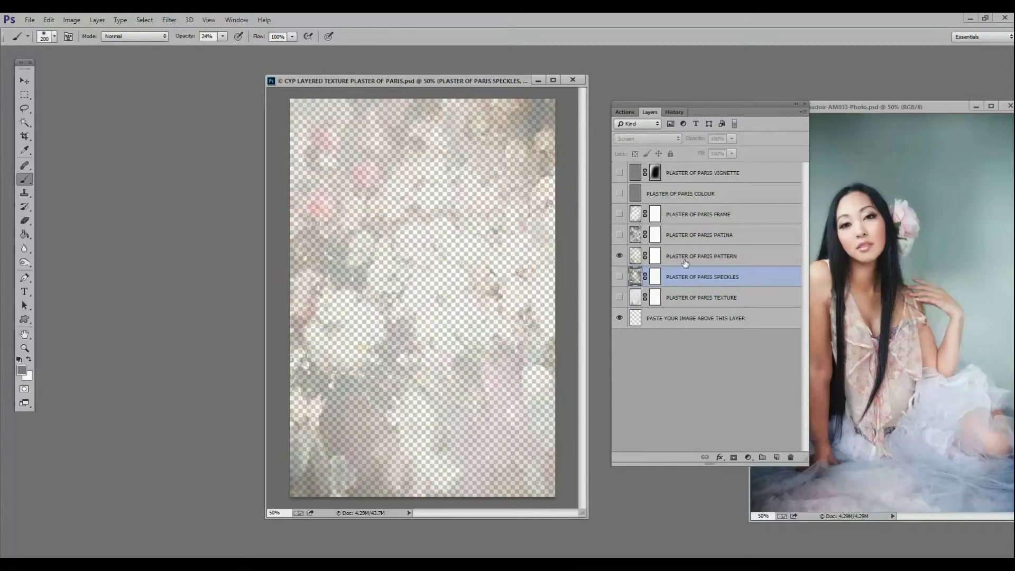
pyautogui.click(705, 259)
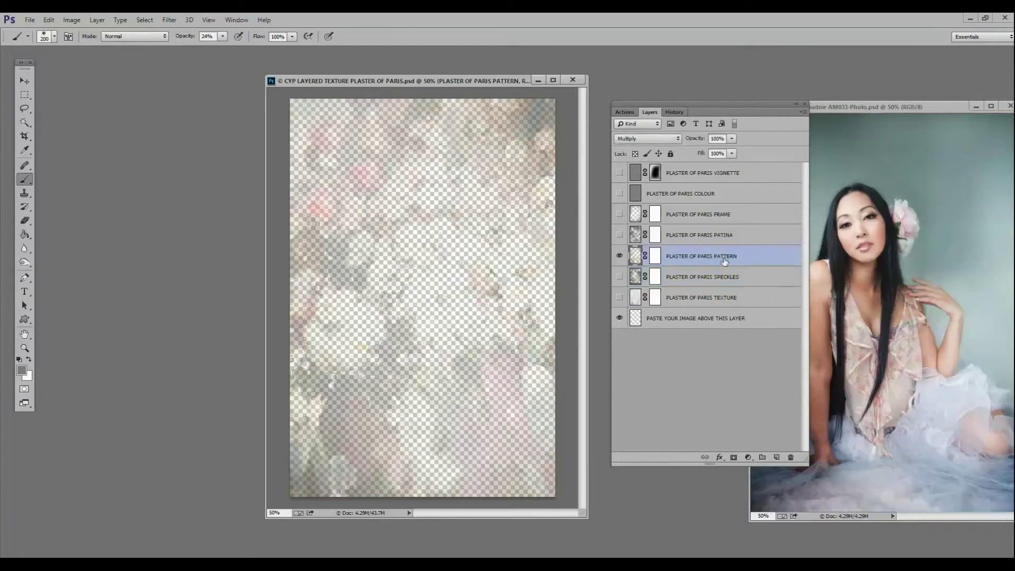
# Hide the pattern layer and view the PLASTER OF PARIS PATINA and FRAME layers one at a time.
pyautogui.click(619, 256)
pyautogui.click(619, 236)
pyautogui.click(689, 237)
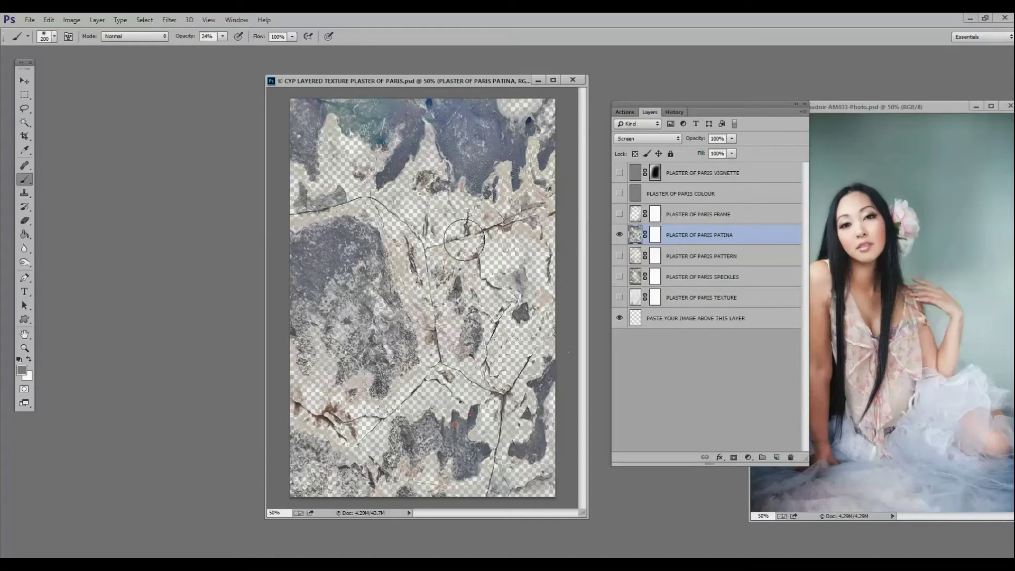
pyautogui.click(618, 235)
pyautogui.click(619, 214)
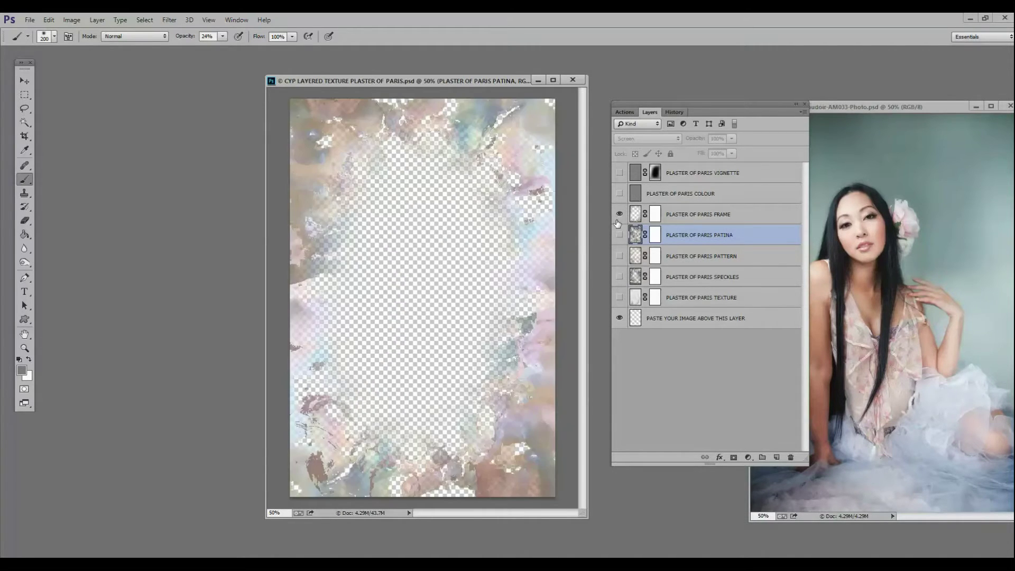
pyautogui.click(679, 221)
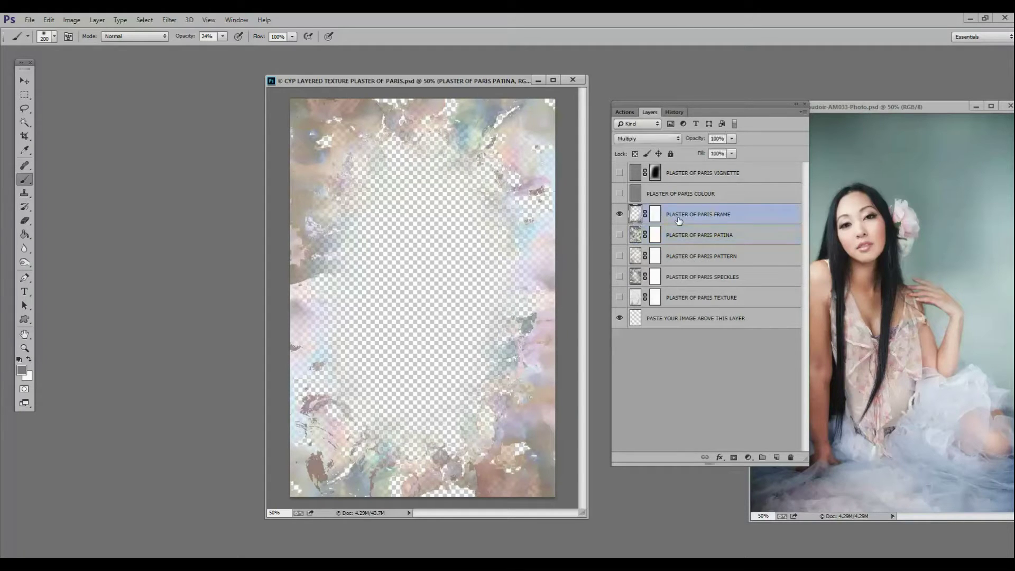
# Hide the frame layer and view the PLASTER OF PARIS VIGNETTE layer on its own before hiding it.
pyautogui.click(618, 215)
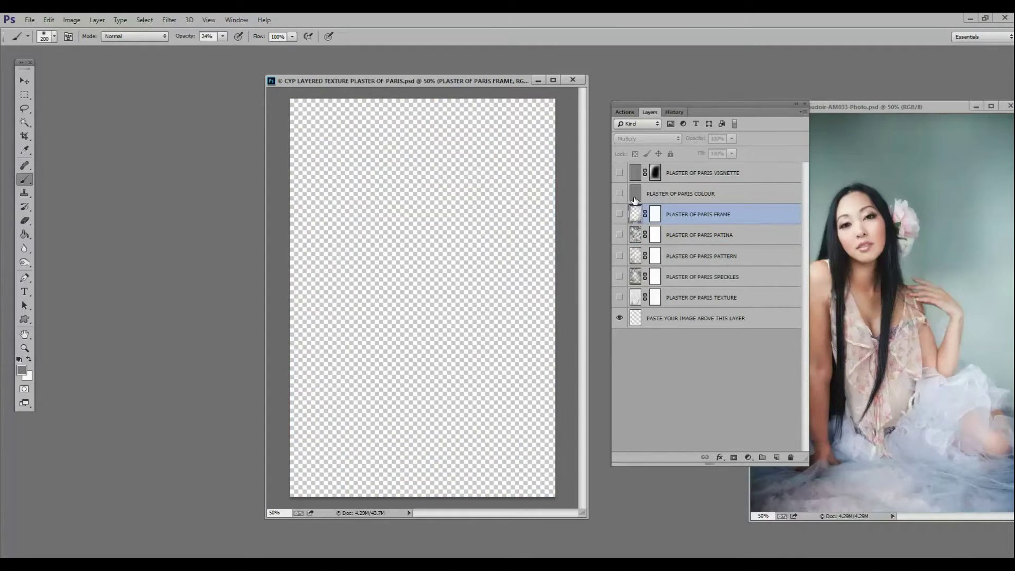
pyautogui.click(620, 173)
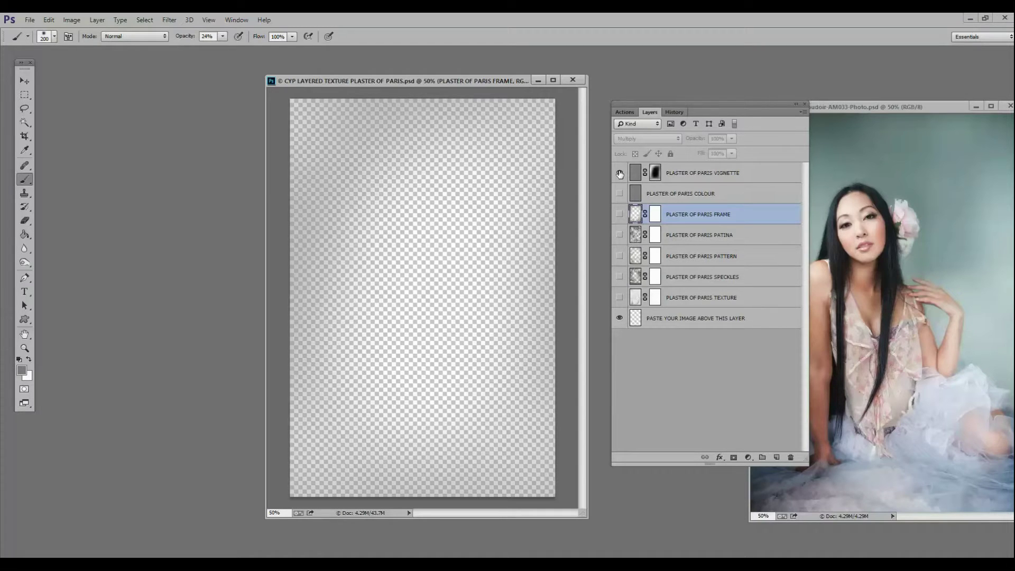
pyautogui.click(620, 173)
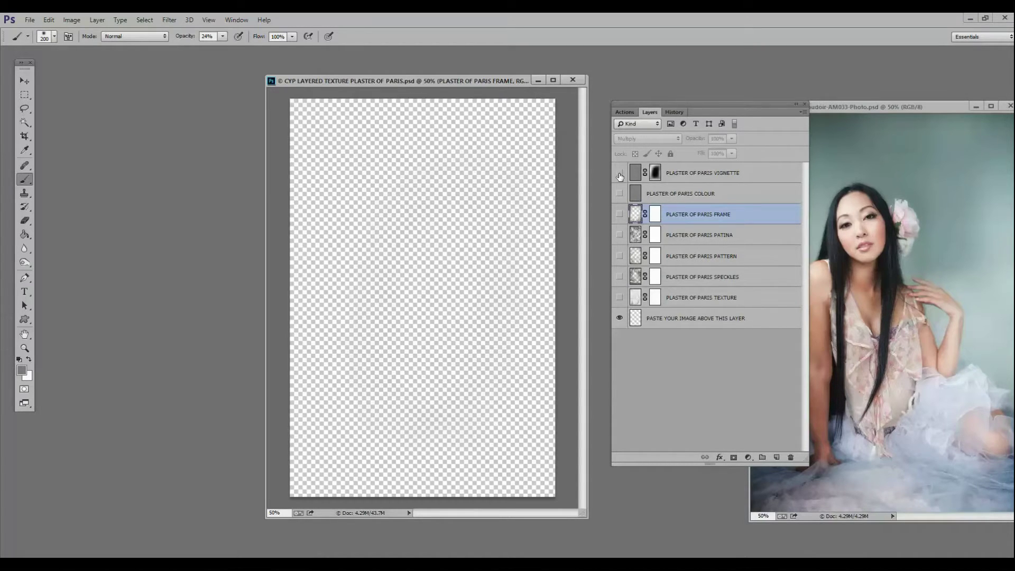
# Make the vignette, frame, patina, pattern, speckles and texture layers visible, leaving only the PLASTER OF PARIS COLOUR layer hidden.
pyautogui.click(620, 174)
pyautogui.click(620, 214)
pyautogui.click(619, 235)
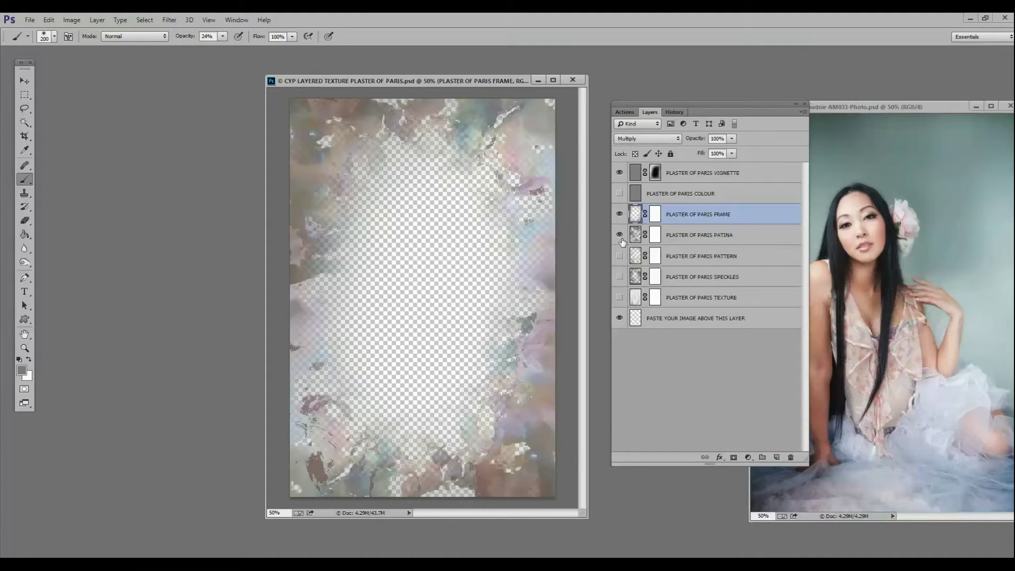
pyautogui.click(620, 256)
pyautogui.click(619, 277)
pyautogui.click(619, 298)
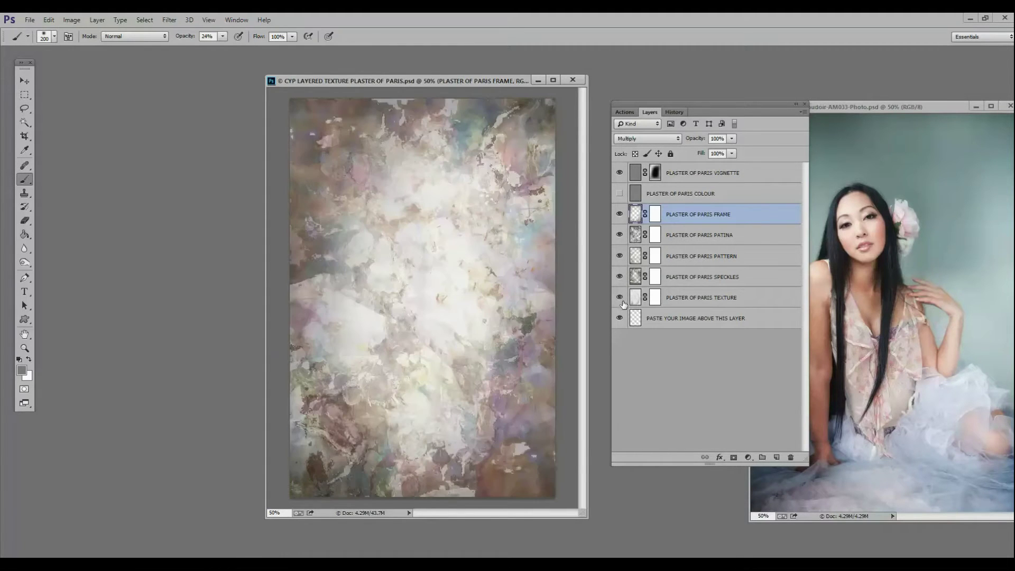
# Copy the portrait's Background layer into the texture document directly above the PASTE YOUR IMAGE ABOVE THIS LAYER layer.
pyautogui.click(655, 321)
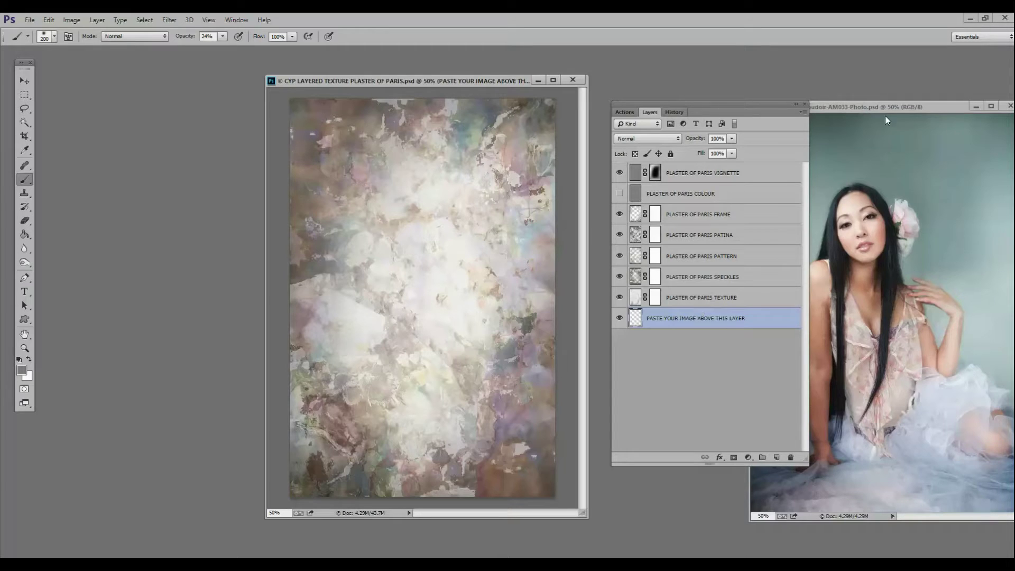
pyautogui.moveTo(886, 109); pyautogui.dragTo(880, 94)
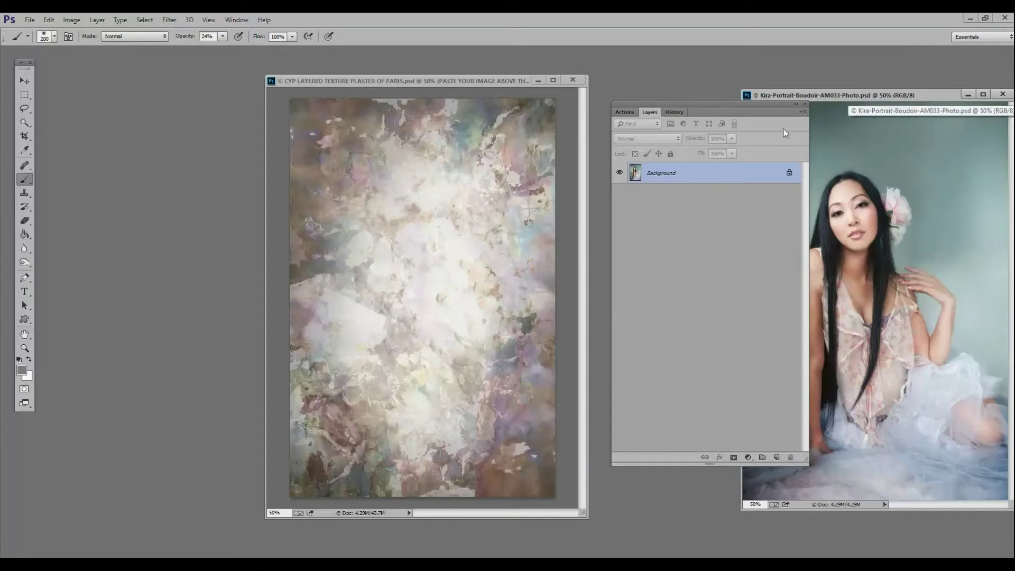
pyautogui.moveTo(706, 178); pyautogui.dragTo(435, 202)
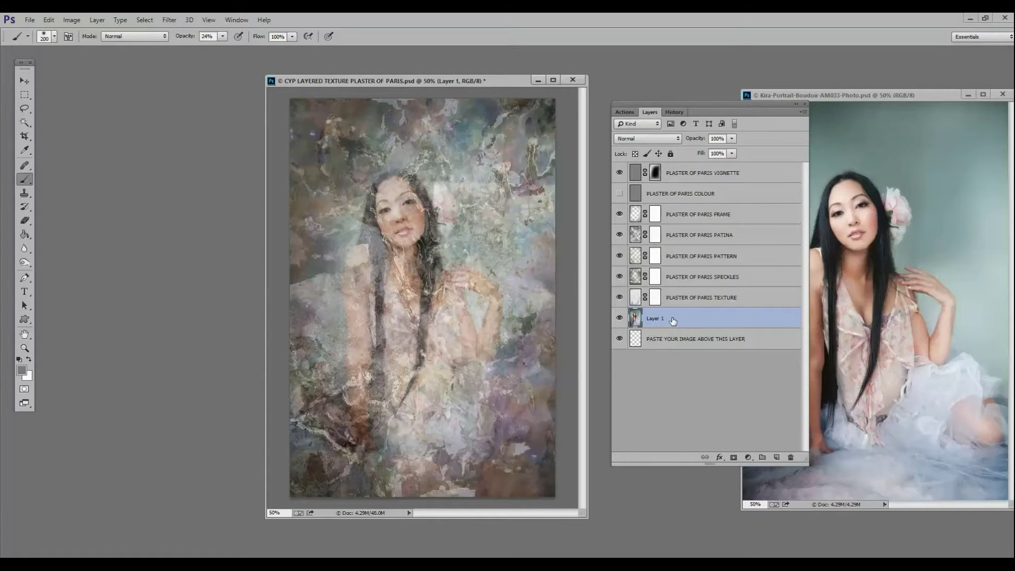
# Scale the portrait layer proportionally to about 82% and move it to the middle of the canvas.
pyautogui.hotkey('ctrl', 't')
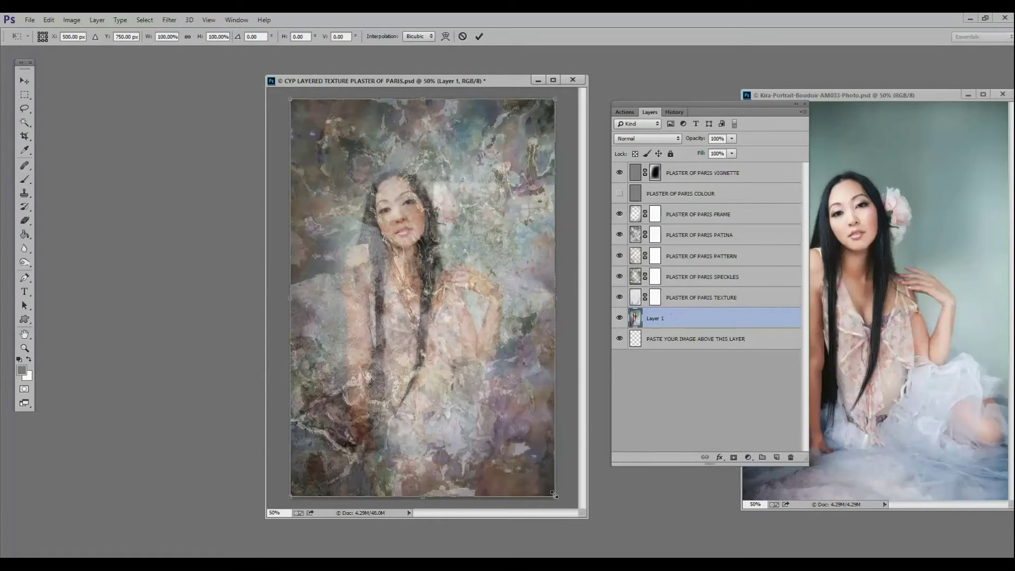
pyautogui.moveTo(554, 494); pyautogui.dragTo(513, 420)
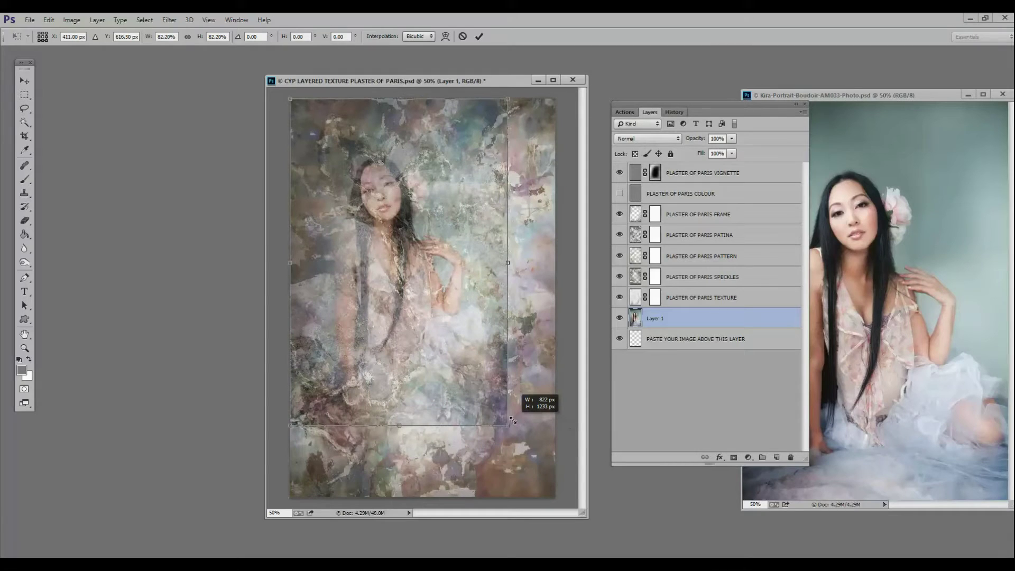
pyautogui.press('Return')
pyautogui.press('b')
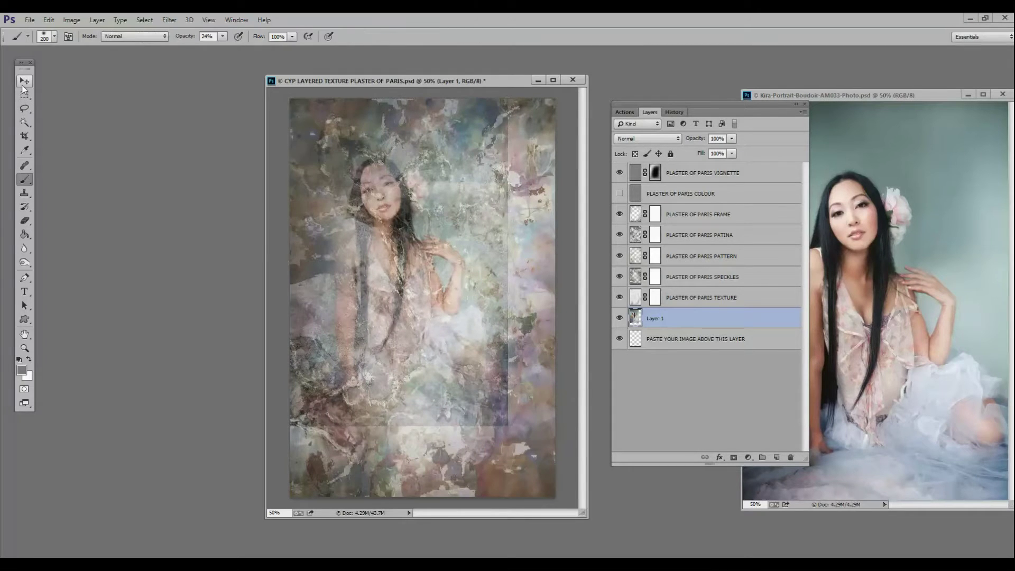
pyautogui.click(24, 81)
pyautogui.moveTo(428, 270); pyautogui.dragTo(450, 299)
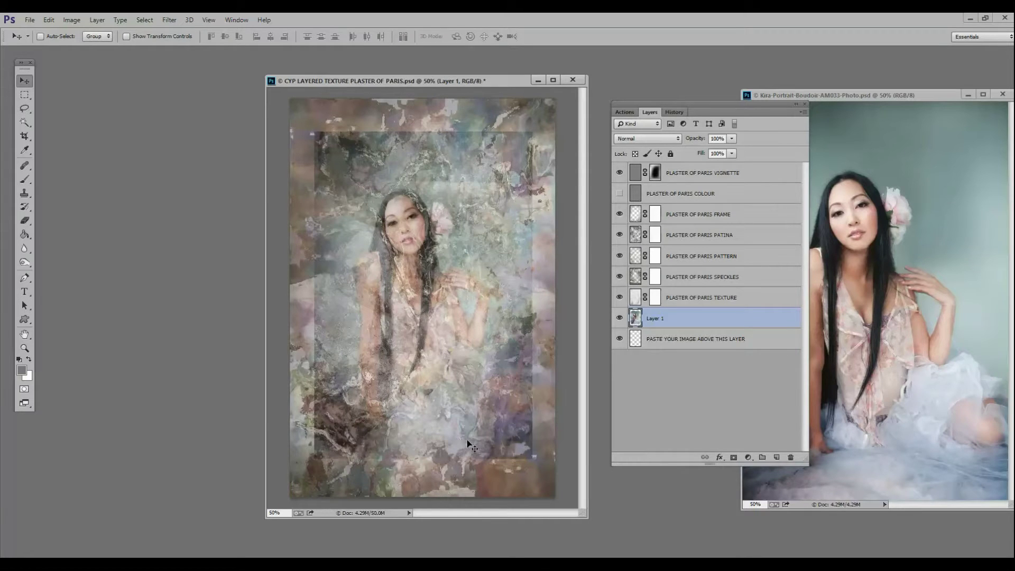
# Hide the texture, speckles, pattern, patina, frame and vignette layers so only the portrait layer shows.
pyautogui.click(619, 297)
pyautogui.click(620, 276)
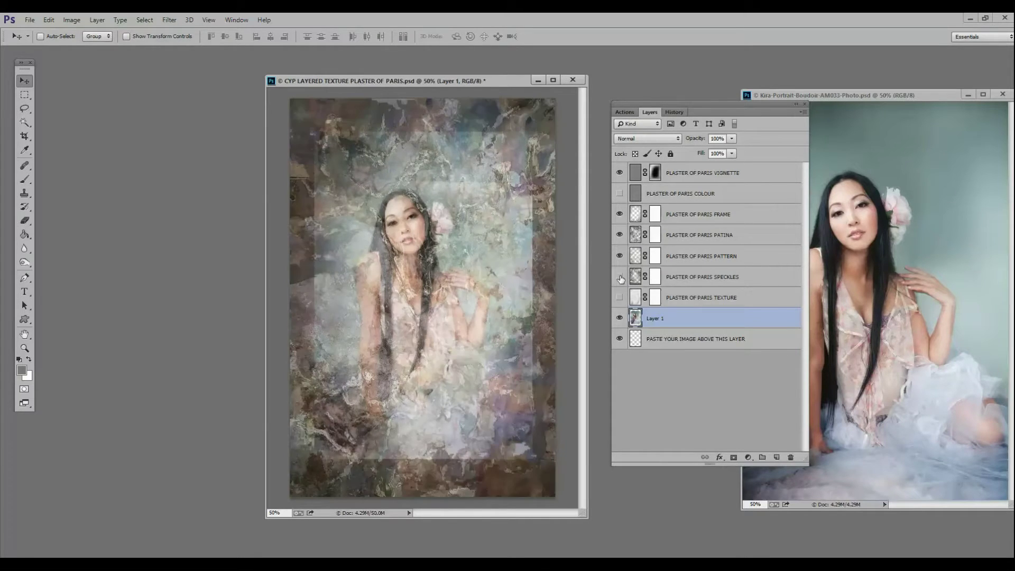
pyautogui.click(620, 255)
pyautogui.click(619, 234)
pyautogui.click(620, 214)
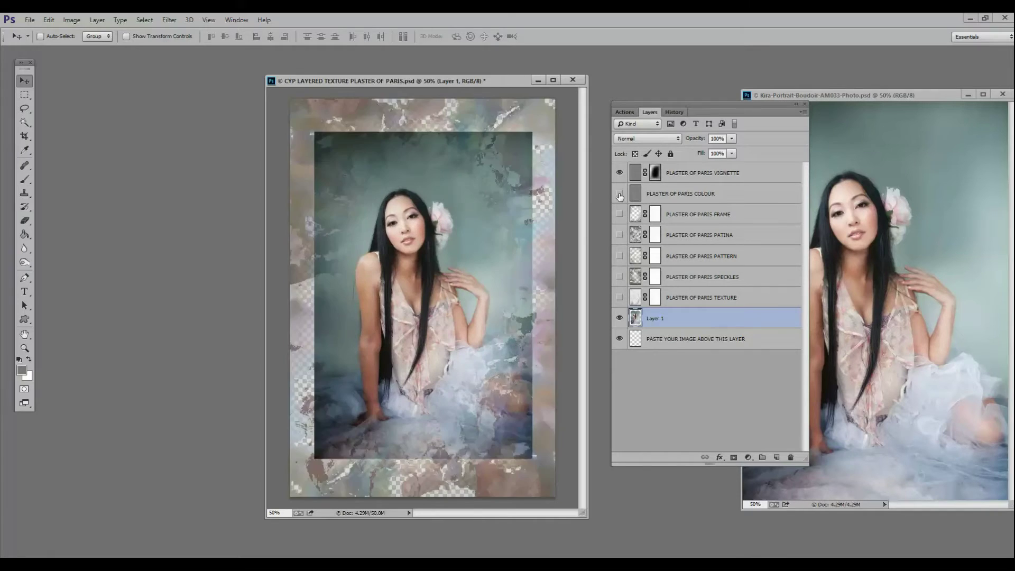
pyautogui.click(620, 172)
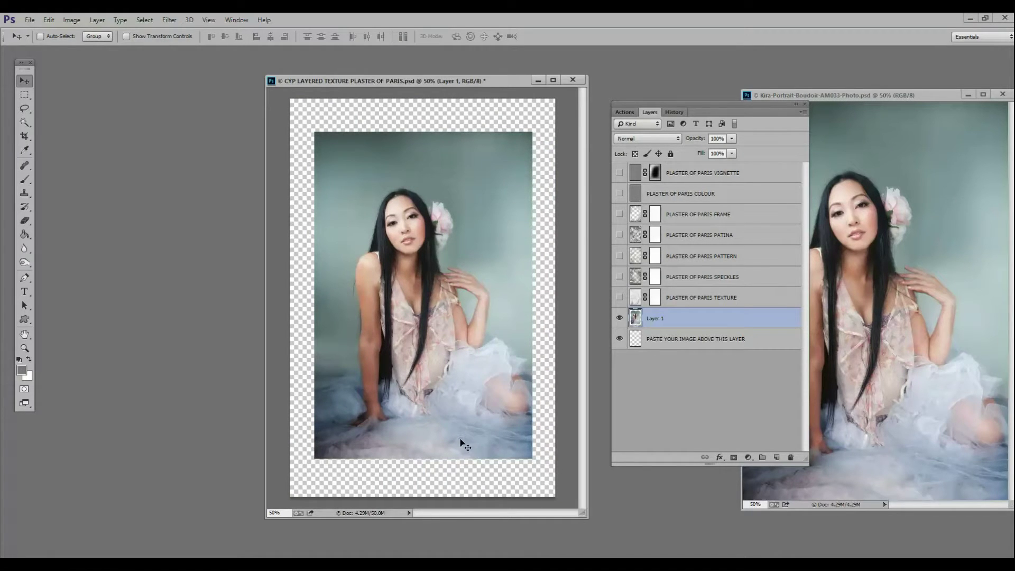
# Enlarge the portrait layer slightly and recentre it so an even border remains around it.
pyautogui.hotkey('ctrl', 't')
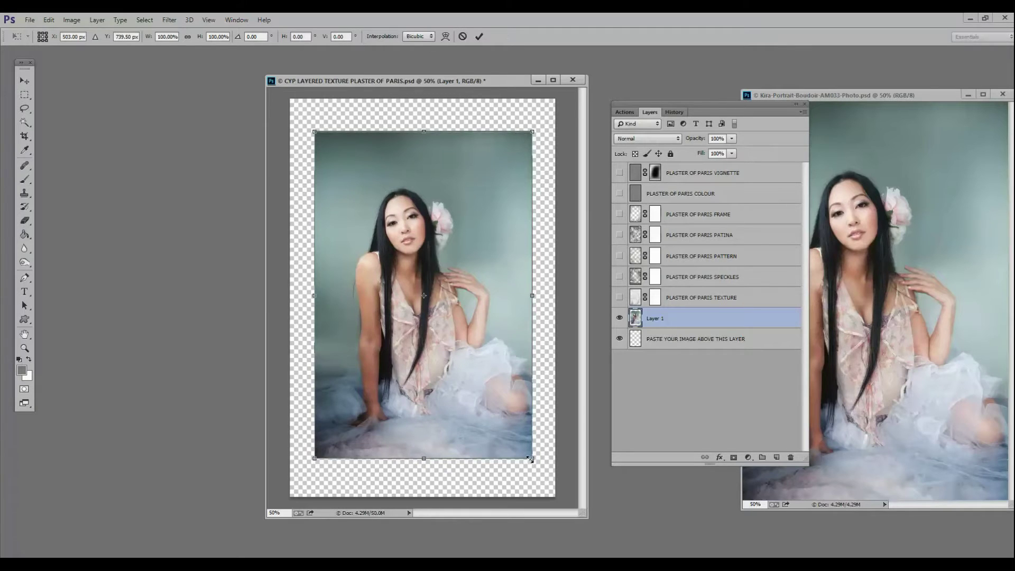
pyautogui.moveTo(529, 458); pyautogui.dragTo(540, 469)
pyautogui.press('Return')
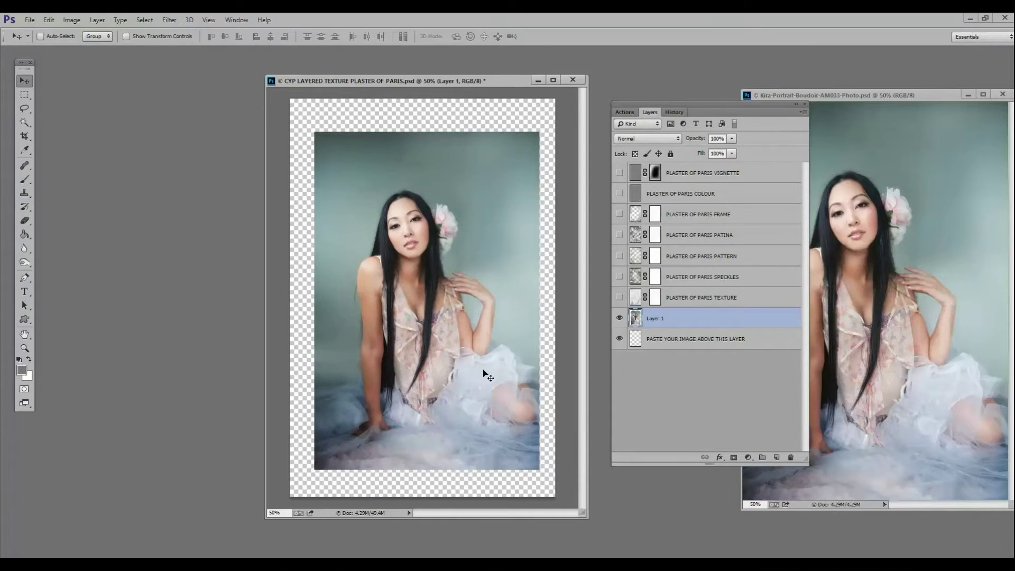
pyautogui.moveTo(484, 372); pyautogui.dragTo(478, 369)
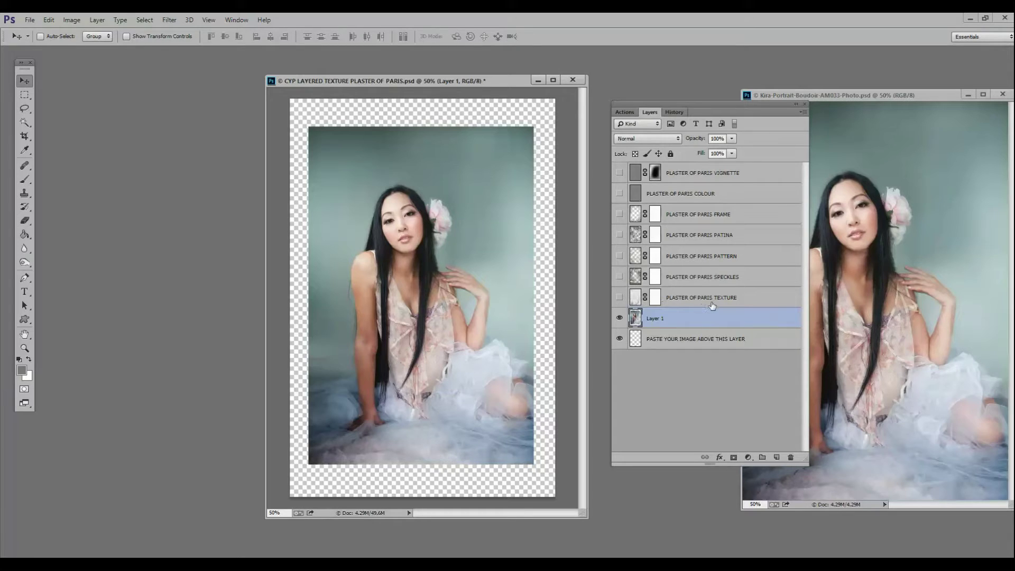
# Show the PLASTER OF PARIS TEXTURE layer over the portrait and make it the active layer.
pyautogui.click(620, 298)
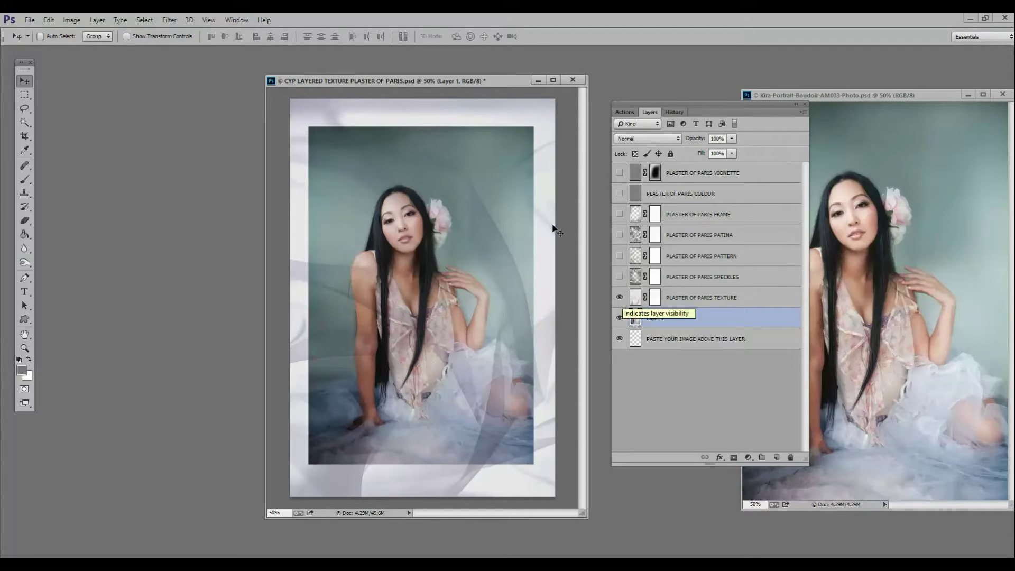
pyautogui.click(724, 300)
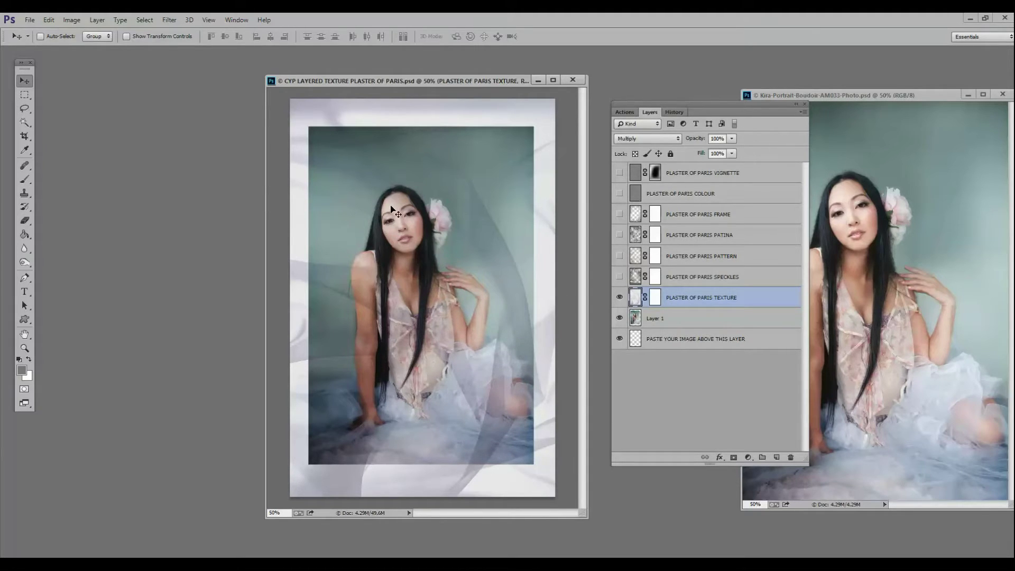
# Paint black at 100% brush opacity on the PLASTER OF PARIS TEXTURE layer's mask to clear the texture from the woman's face and body.
pyautogui.click(655, 298)
pyautogui.click(23, 179)
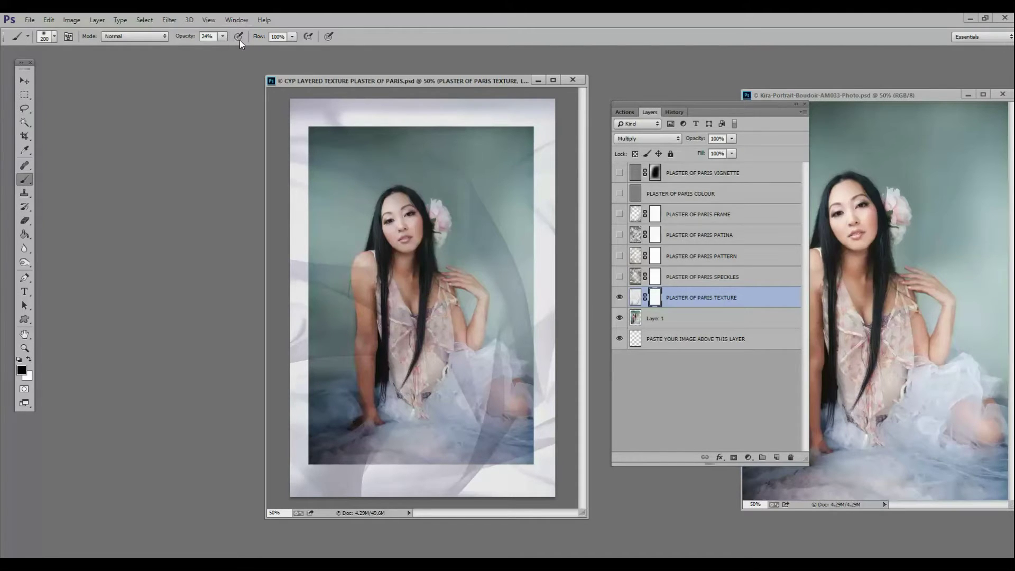
pyautogui.click(222, 36)
pyautogui.moveTo(221, 48); pyautogui.dragTo(328, 56)
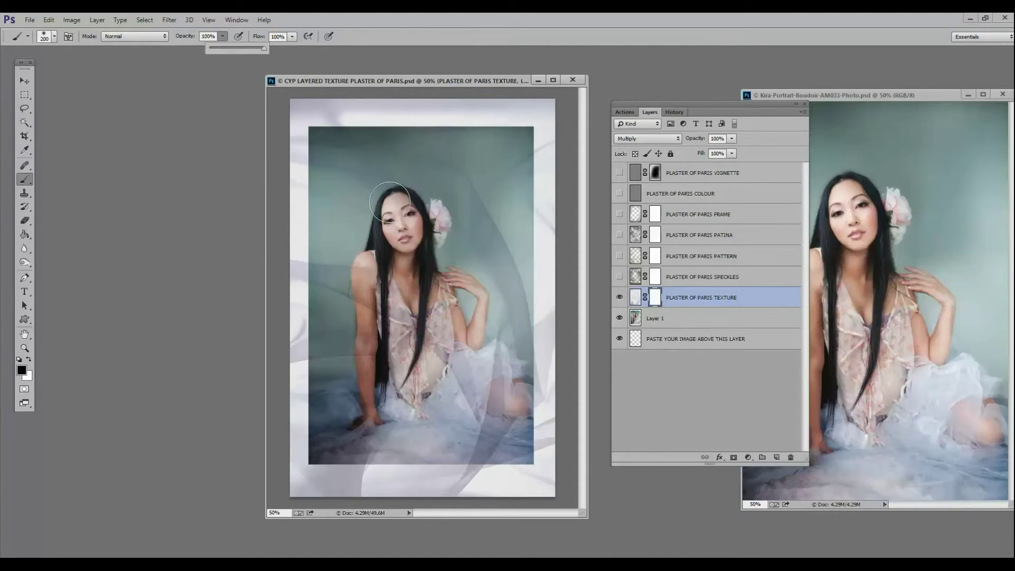
pyautogui.moveTo(403, 231)
pyautogui.mouseDown()
pyautogui.moveTo(397, 279)
pyautogui.moveTo(380, 295)
pyautogui.moveTo(370, 280)
pyautogui.moveTo(377, 323)
pyautogui.moveTo(385, 319)
pyautogui.moveTo(373, 352)
pyautogui.moveTo(411, 346)
pyautogui.moveTo(415, 313)
pyautogui.moveTo(400, 405)
pyautogui.moveTo(475, 347)
pyautogui.moveTo(424, 333)
pyautogui.moveTo(434, 295)
pyautogui.moveTo(397, 263)
pyautogui.mouseUp()
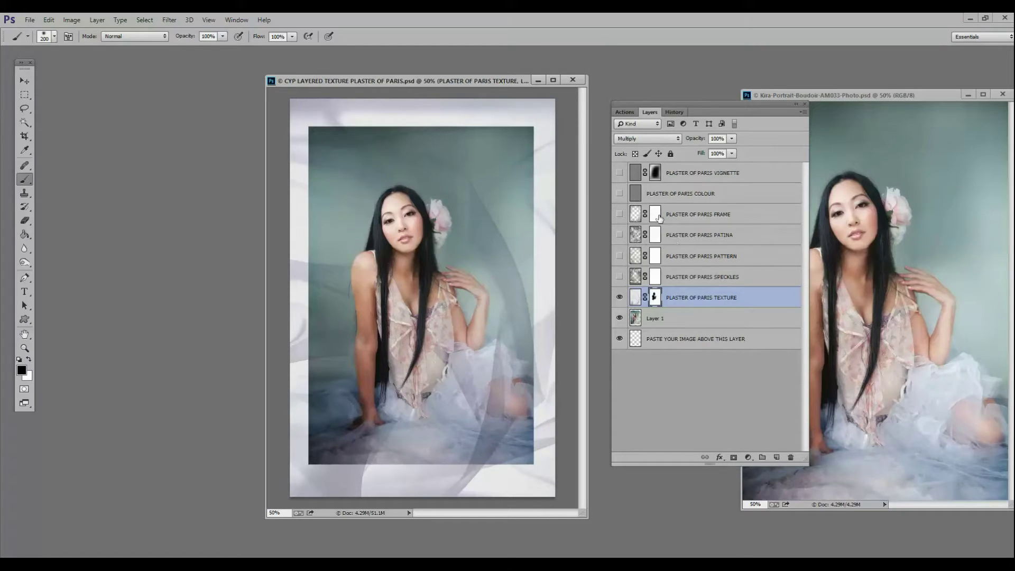
# Preview the PLASTER OF PARIS VIGNETTE layer over the portrait and hide it again.
pyautogui.click(619, 174)
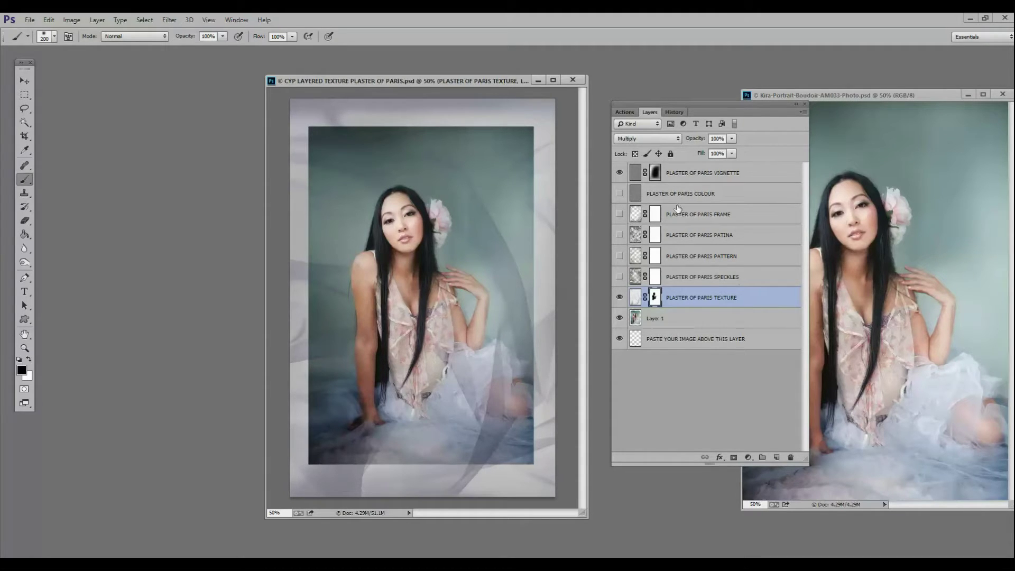
pyautogui.click(620, 173)
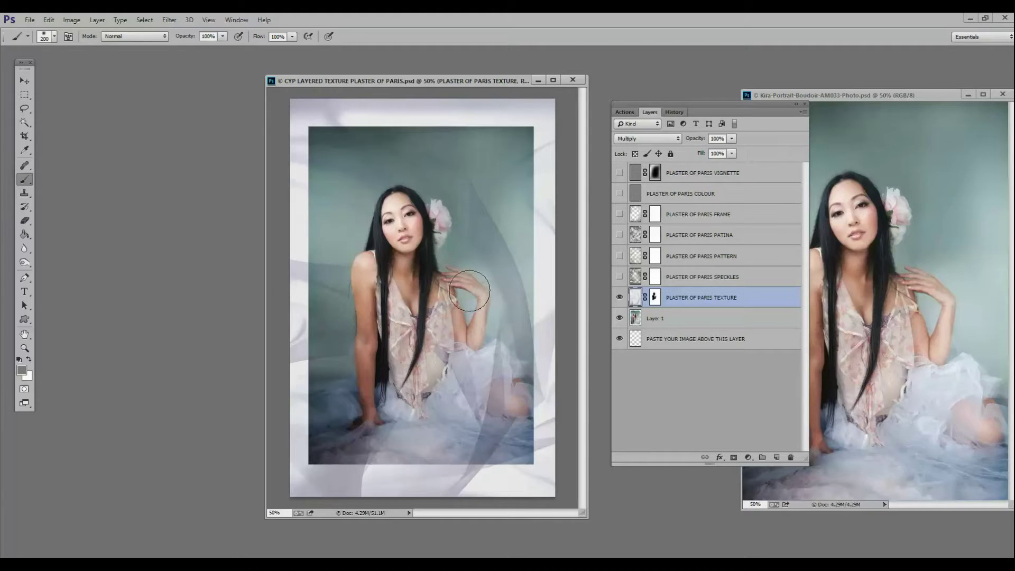
# Try scaling the PLASTER OF PARIS TEXTURE layer to about 38.5% and moving it over the portrait's lower right area.
pyautogui.hotkey('ctrl', 't')
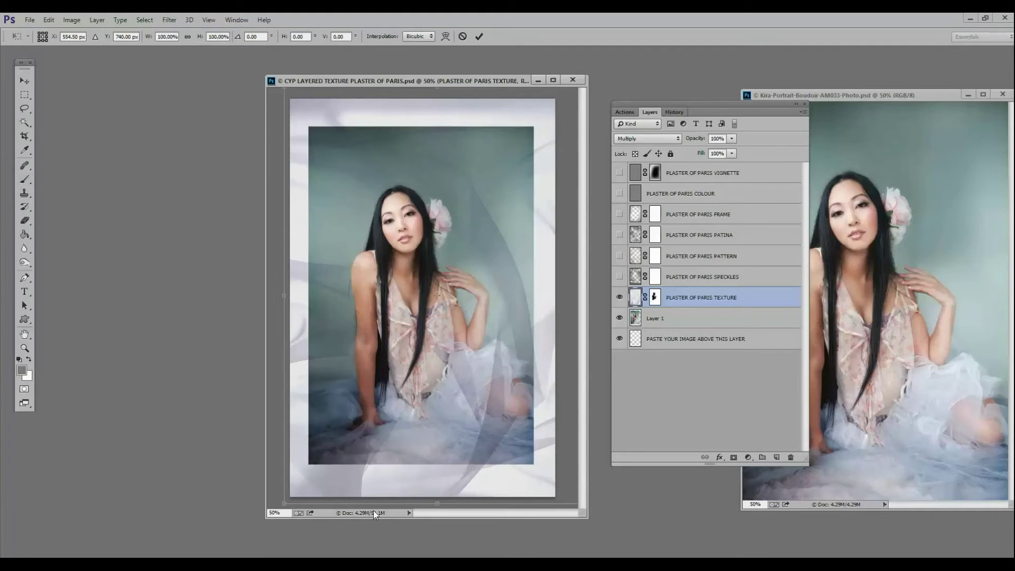
pyautogui.moveTo(286, 504); pyautogui.dragTo(397, 189)
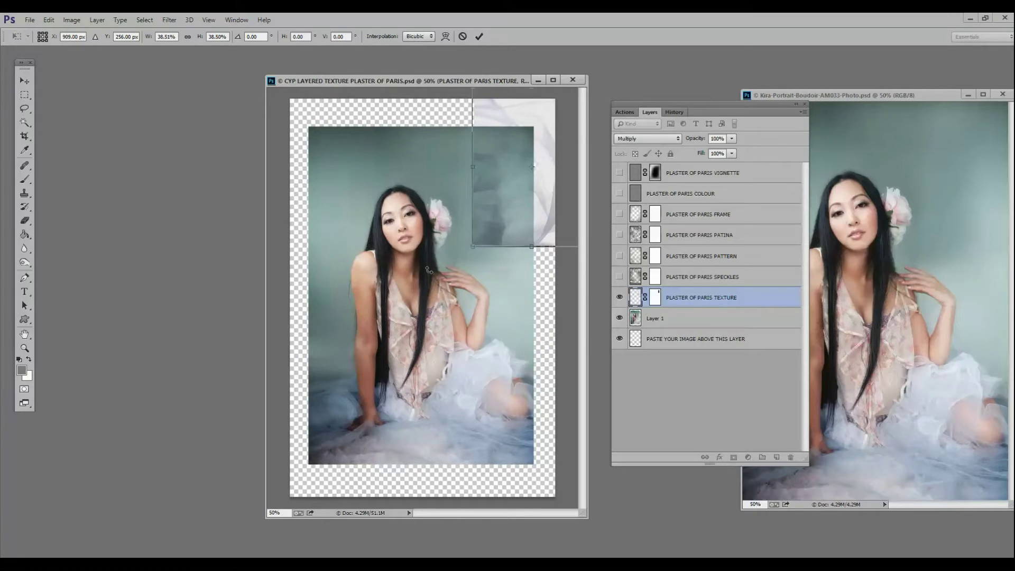
pyautogui.press('Return')
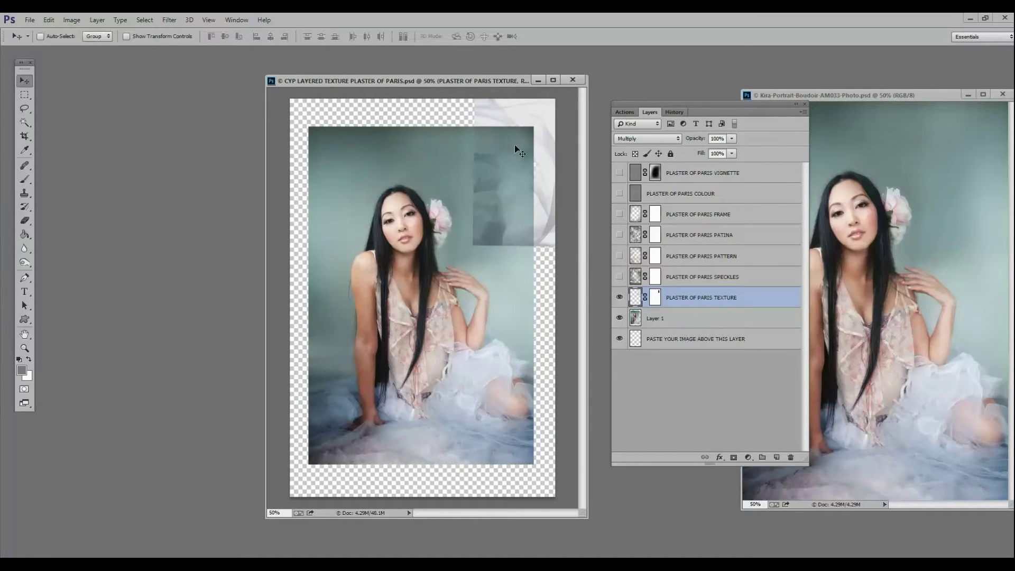
pyautogui.moveTo(515, 147); pyautogui.dragTo(465, 336)
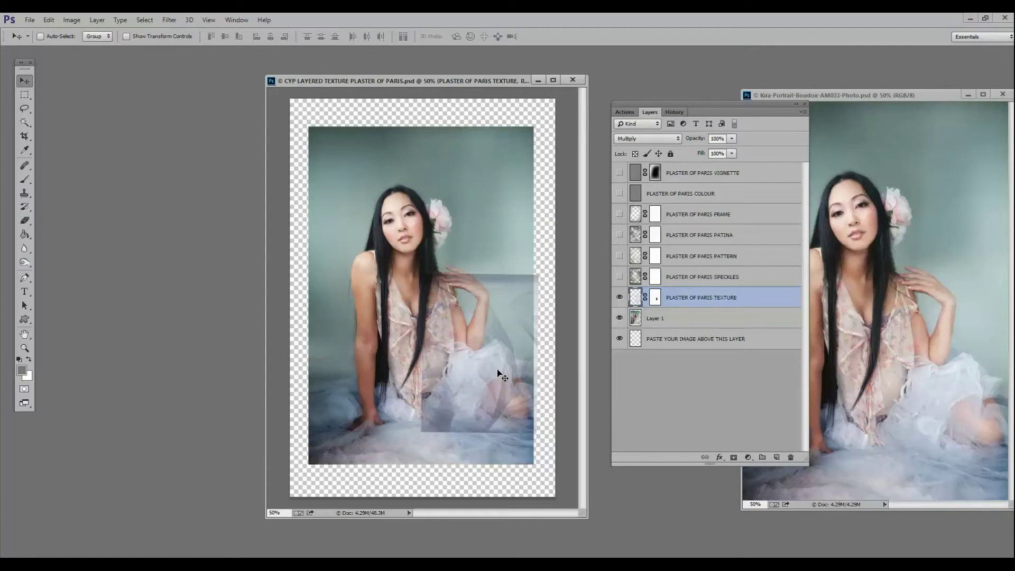
# Undo the texture layer's move and transform by reverting the document to the last brush stroke on its mask.
pyautogui.click(674, 112)
pyautogui.click(677, 365)
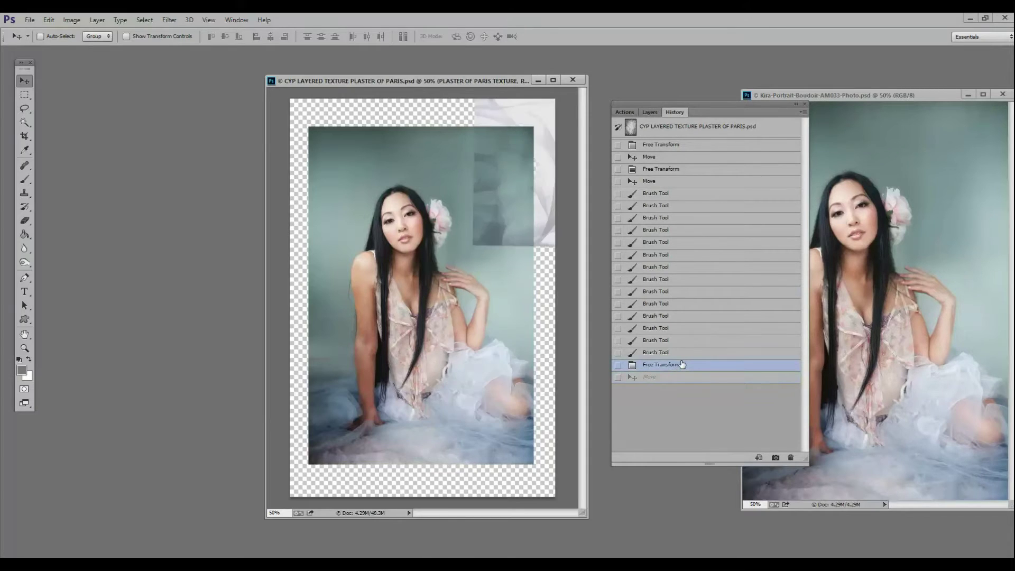
pyautogui.click(681, 353)
pyautogui.click(655, 112)
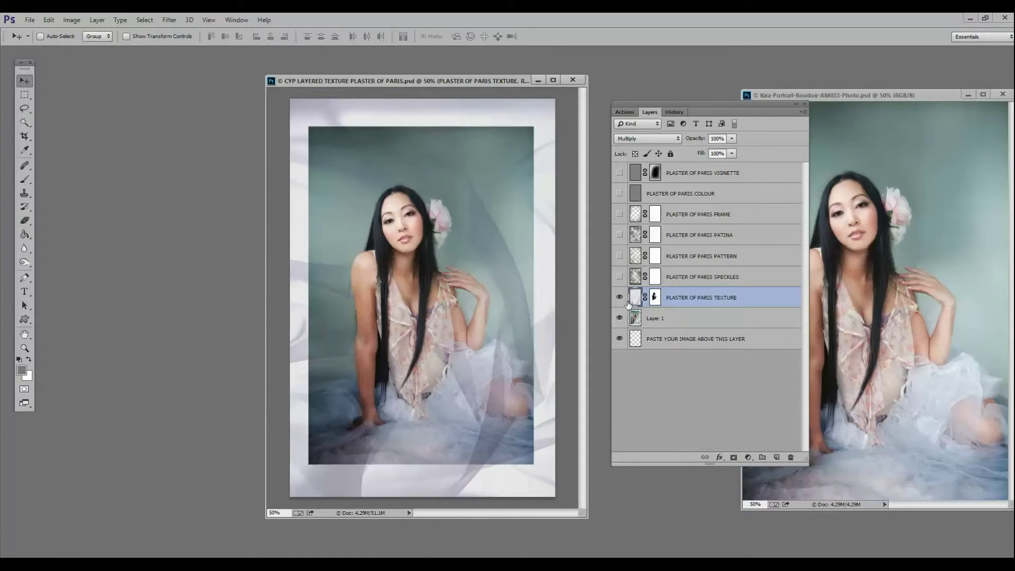
# Preview the PLASTER OF PARIS SPECKLES layer over the portrait without and with the texture layer, and hide the speckles again.
pyautogui.click(620, 297)
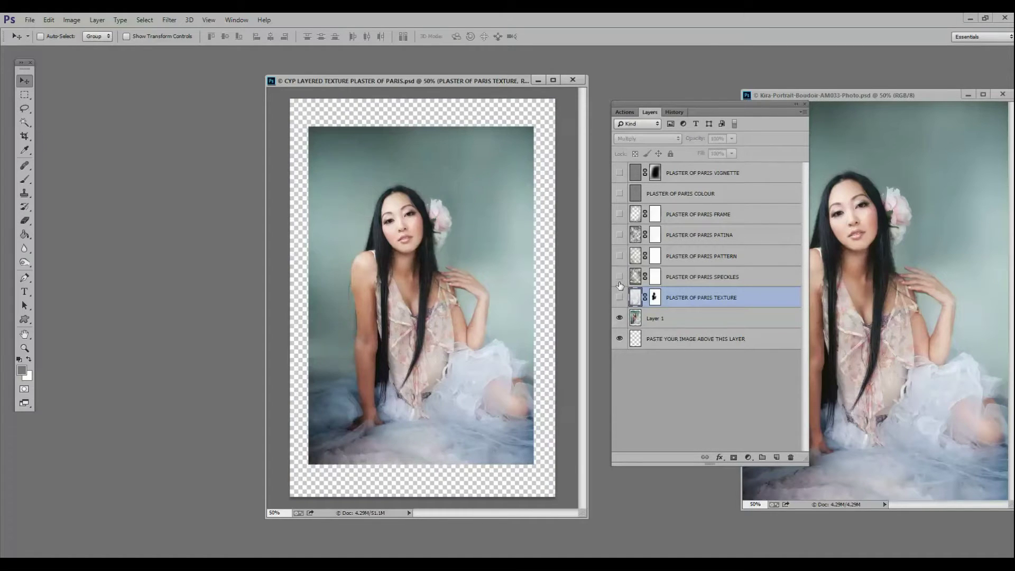
pyautogui.click(620, 277)
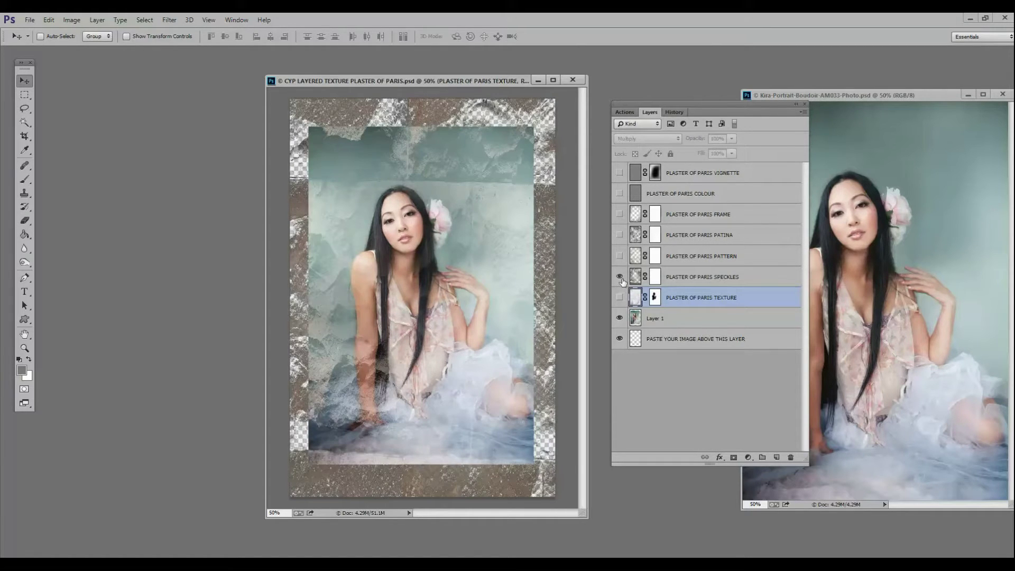
pyautogui.click(698, 275)
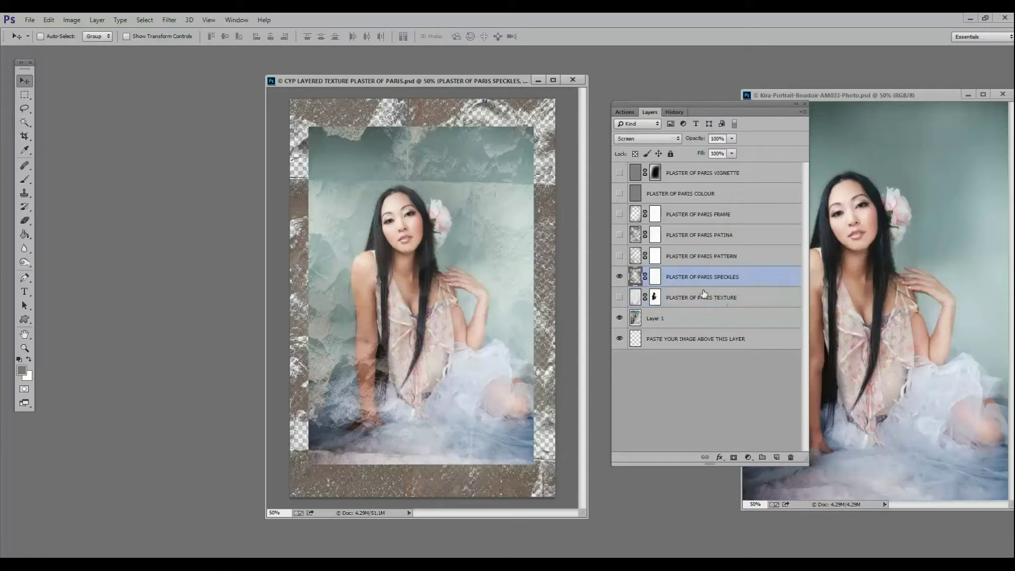
pyautogui.click(619, 298)
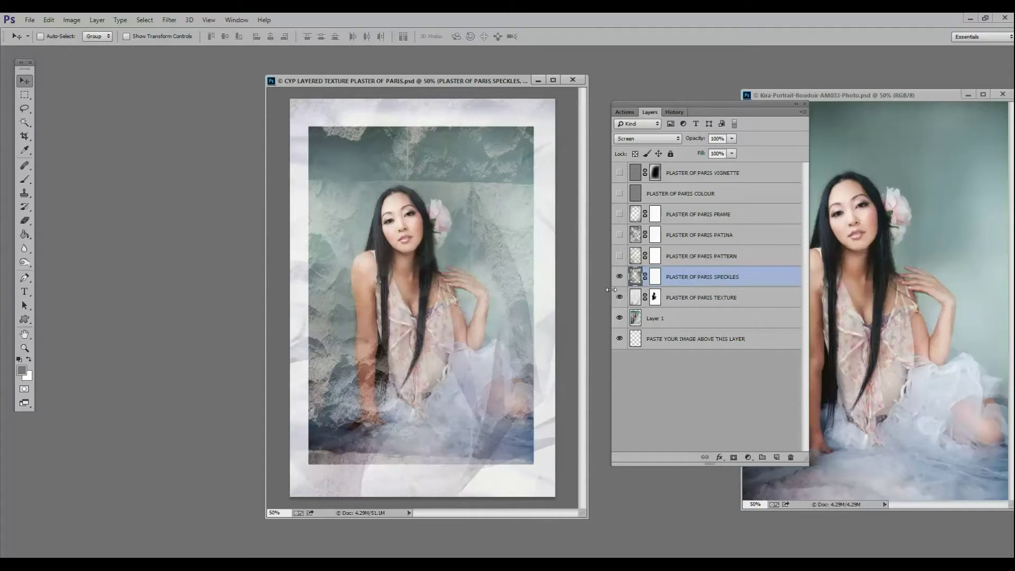
pyautogui.click(619, 276)
# Hide the PLASTER OF PARIS TEXTURE layer and preview the PLASTER OF PARIS PATTERN layer over the portrait, leaving the pattern hidden.
pyautogui.click(677, 259)
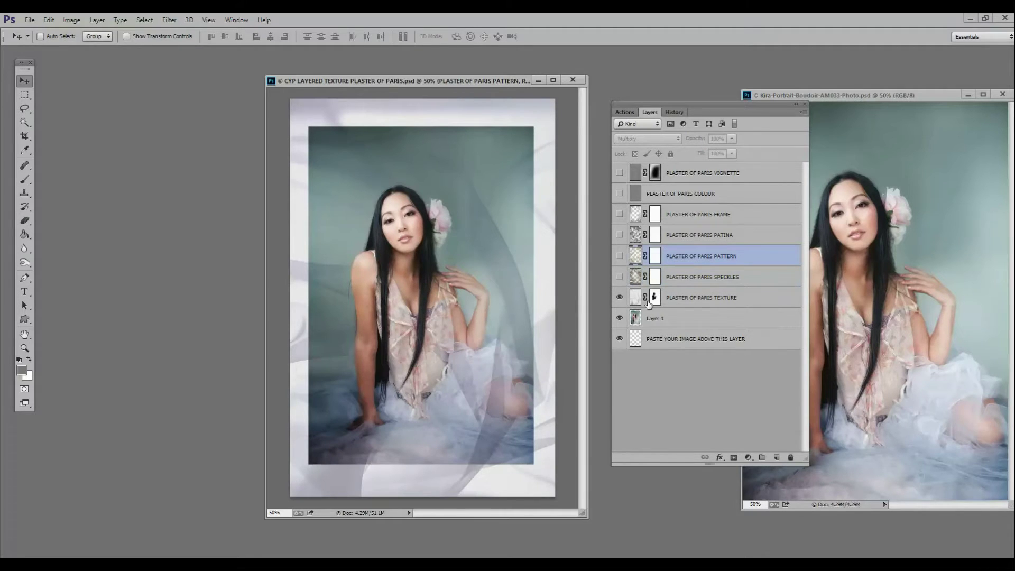
pyautogui.click(619, 298)
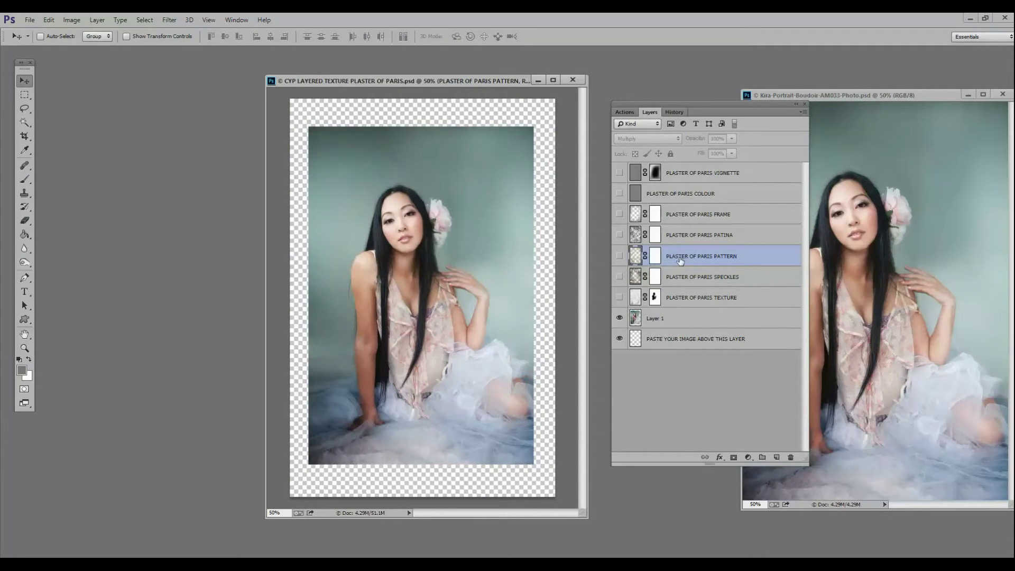
pyautogui.click(619, 255)
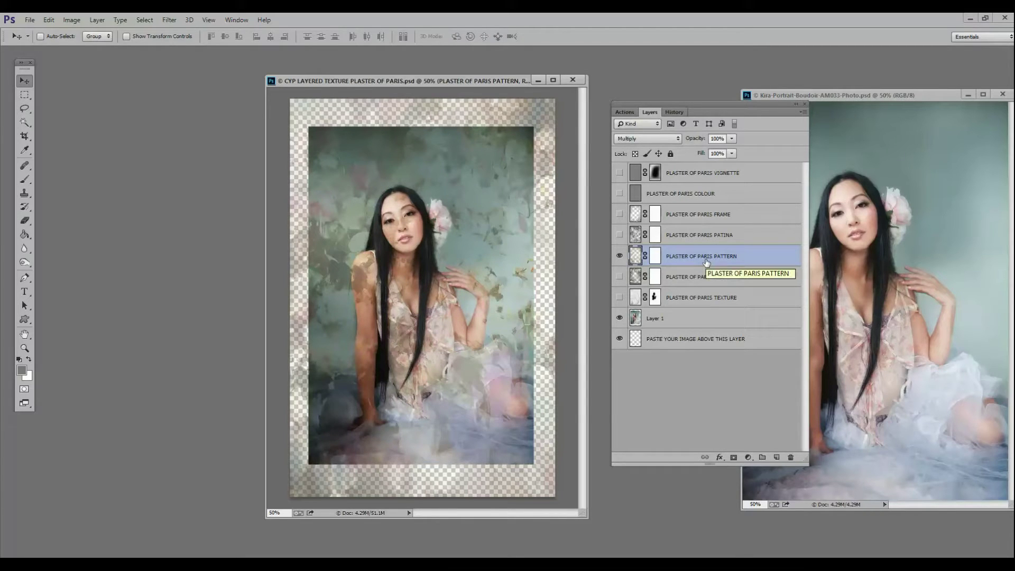
pyautogui.click(619, 257)
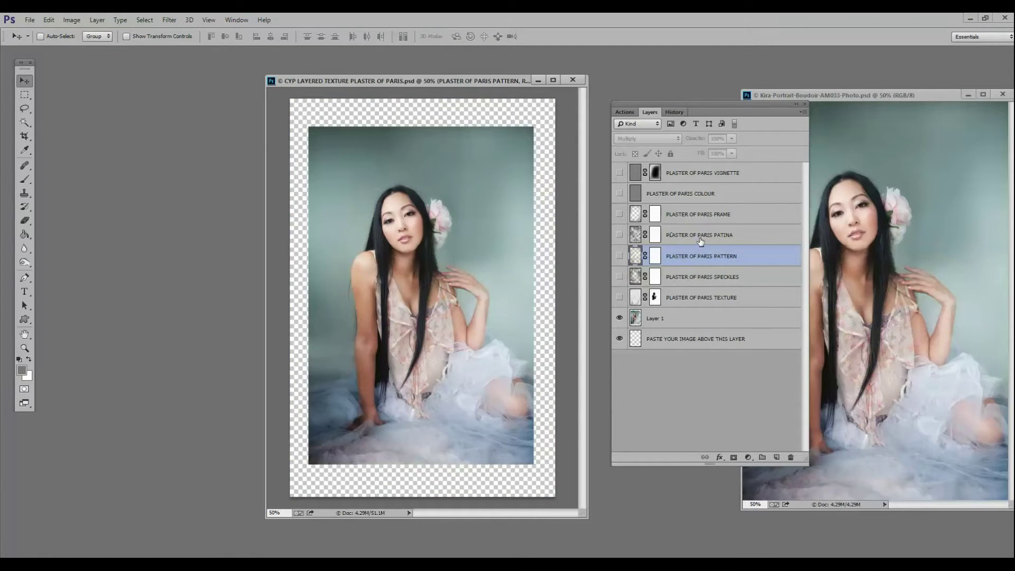
# Preview the PLASTER OF PARIS PATINA layer over the portrait and hide it again.
pyautogui.click(632, 235)
pyautogui.click(619, 236)
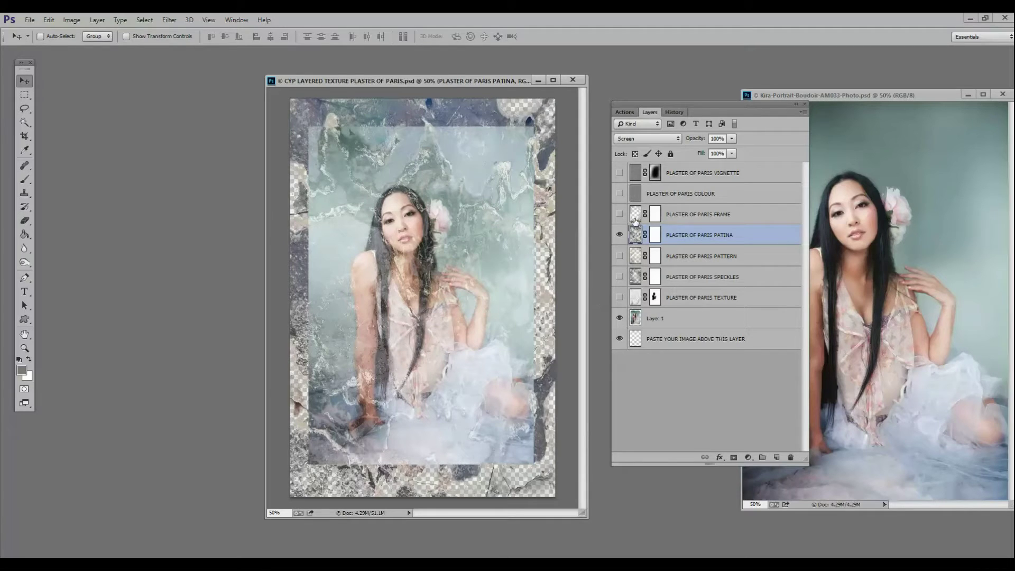
pyautogui.click(619, 235)
# Show the PLASTER OF PARIS FRAME and VIGNETTE layers over the portrait, with the frame layer active.
pyautogui.click(676, 215)
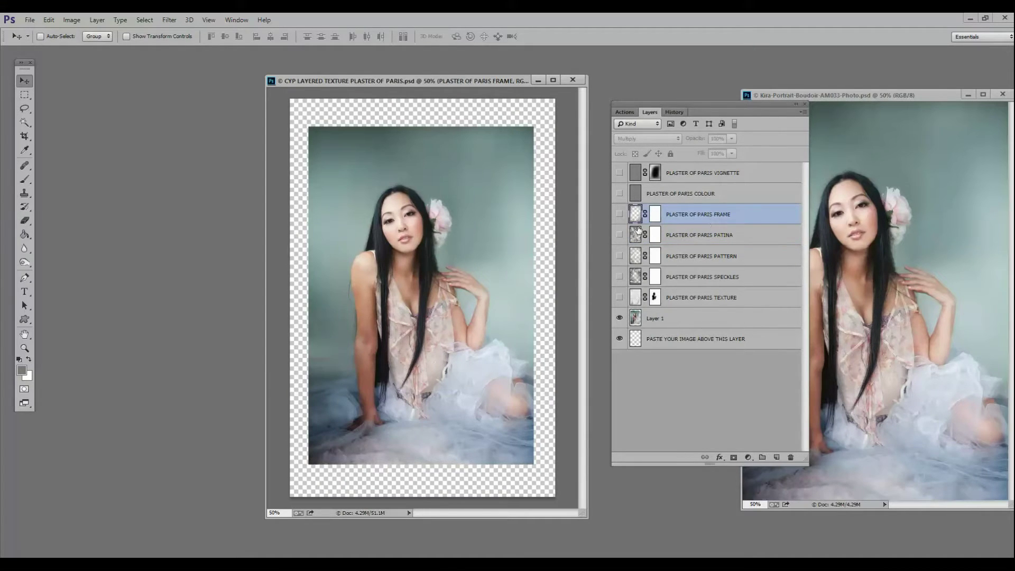
pyautogui.click(619, 214)
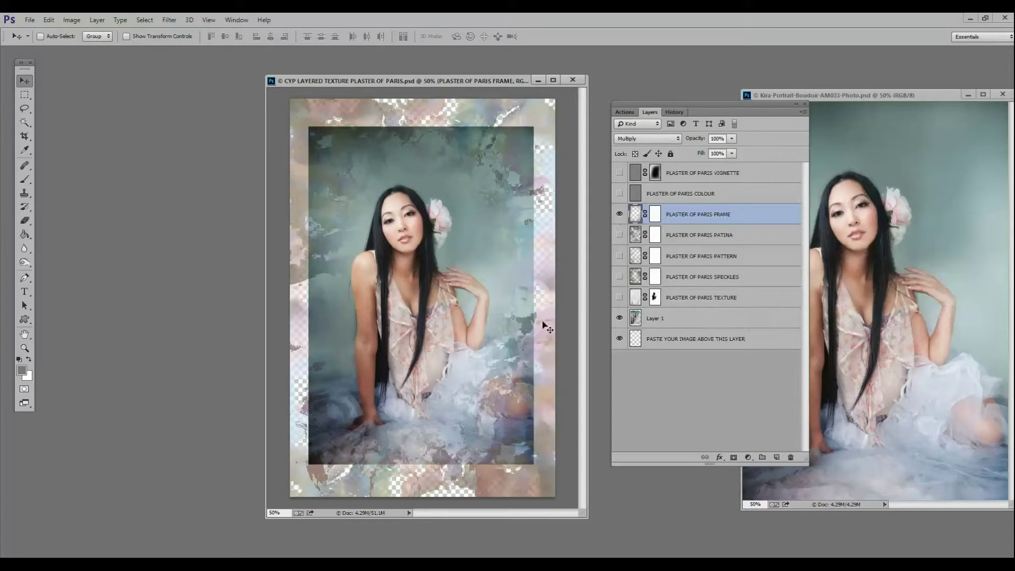
pyautogui.click(619, 173)
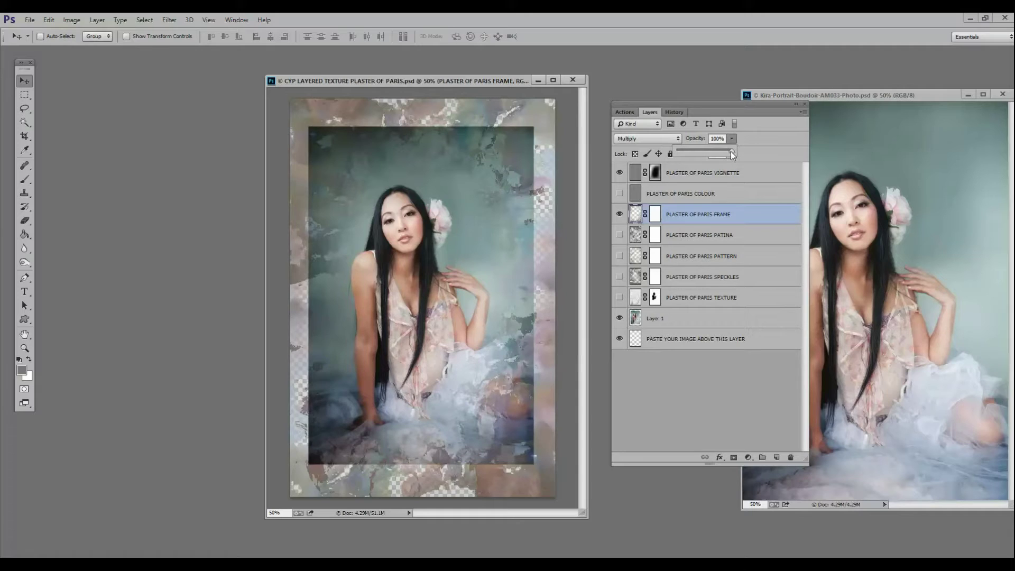
# Try a lower opacity on the PLASTER OF PARIS FRAME layer and return it to 100%.
pyautogui.moveTo(733, 153); pyautogui.dragTo(701, 153)
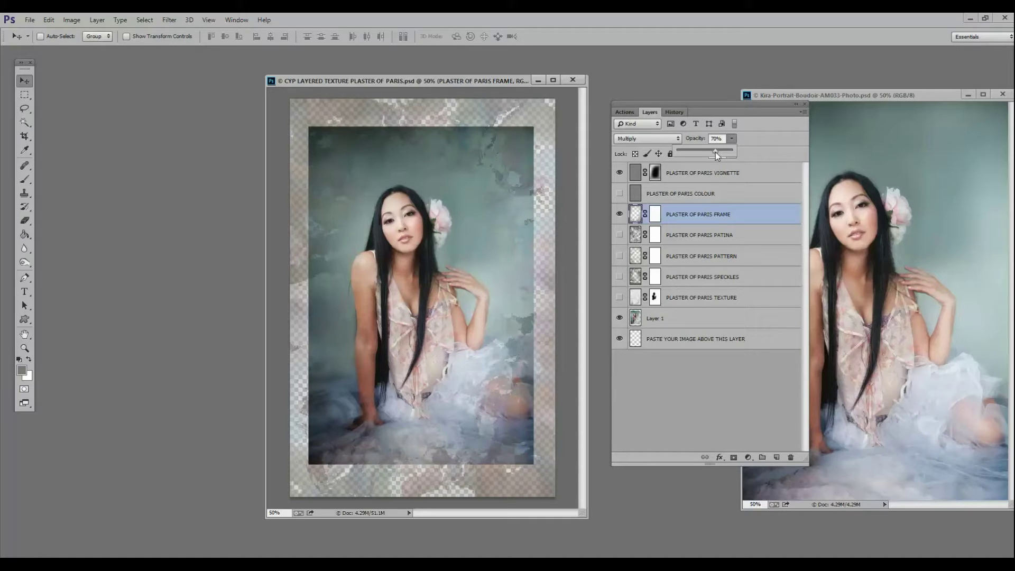
pyautogui.moveTo(715, 151); pyautogui.dragTo(764, 150)
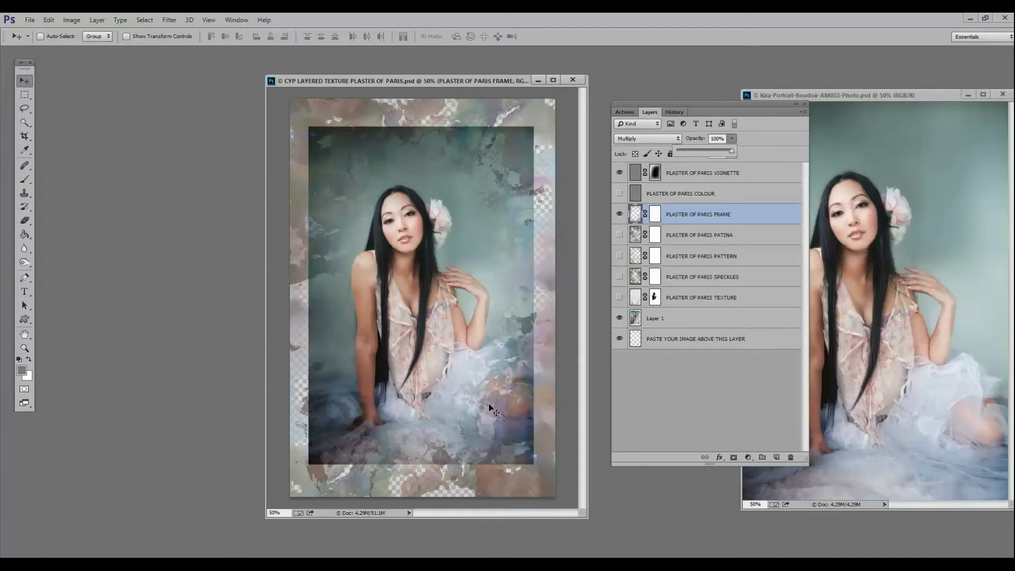
# Paint black at 39% brush opacity on the PLASTER OF PARIS FRAME layer's mask to soften the texture over the skirt and background.
pyautogui.click(655, 218)
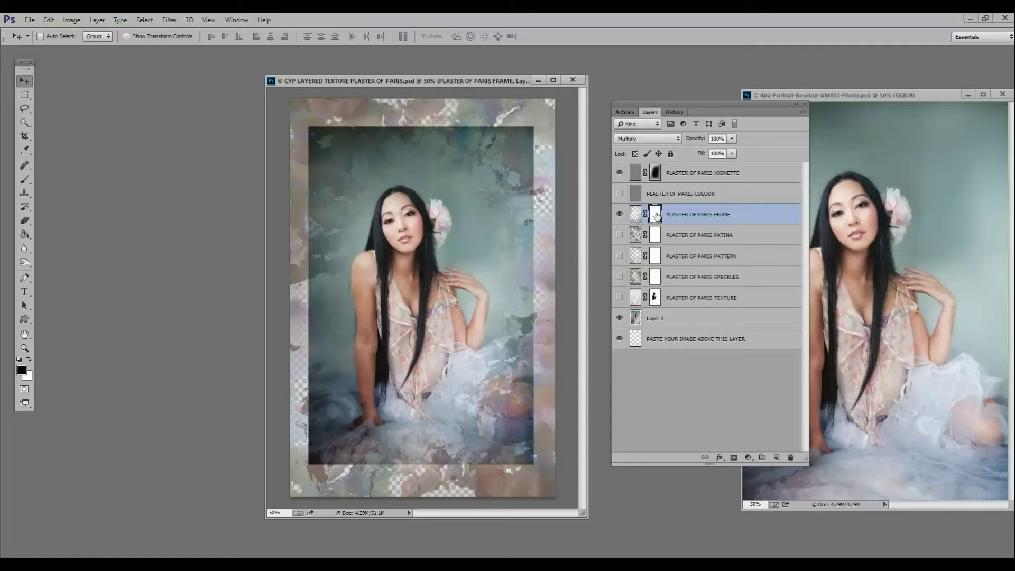
pyautogui.press('b')
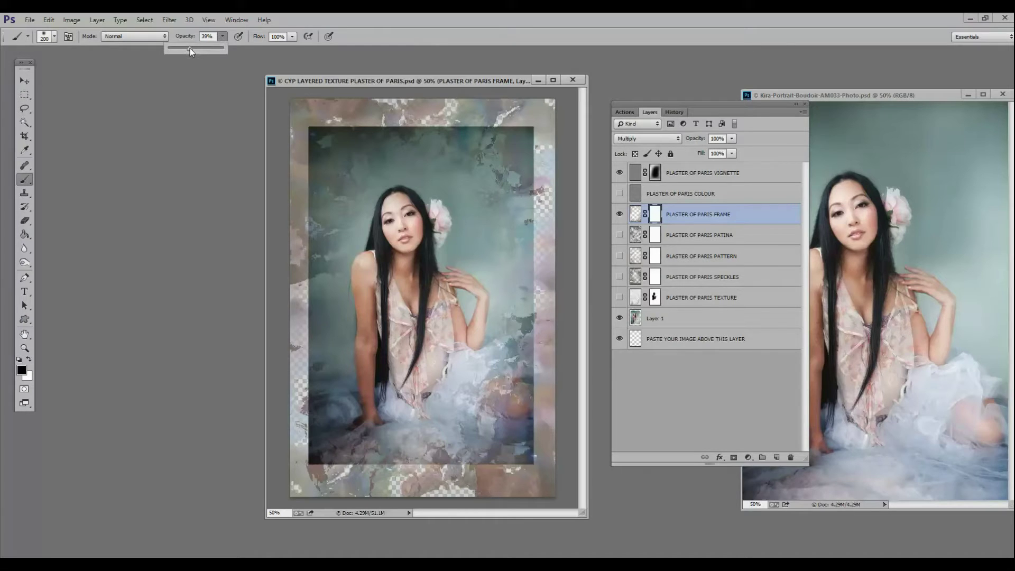
pyautogui.click(475, 401)
pyautogui.moveTo(492, 372)
pyautogui.mouseDown()
pyautogui.moveTo(503, 397)
pyautogui.moveTo(441, 412)
pyautogui.moveTo(456, 423)
pyautogui.moveTo(365, 420)
pyautogui.moveTo(487, 434)
pyautogui.mouseUp()
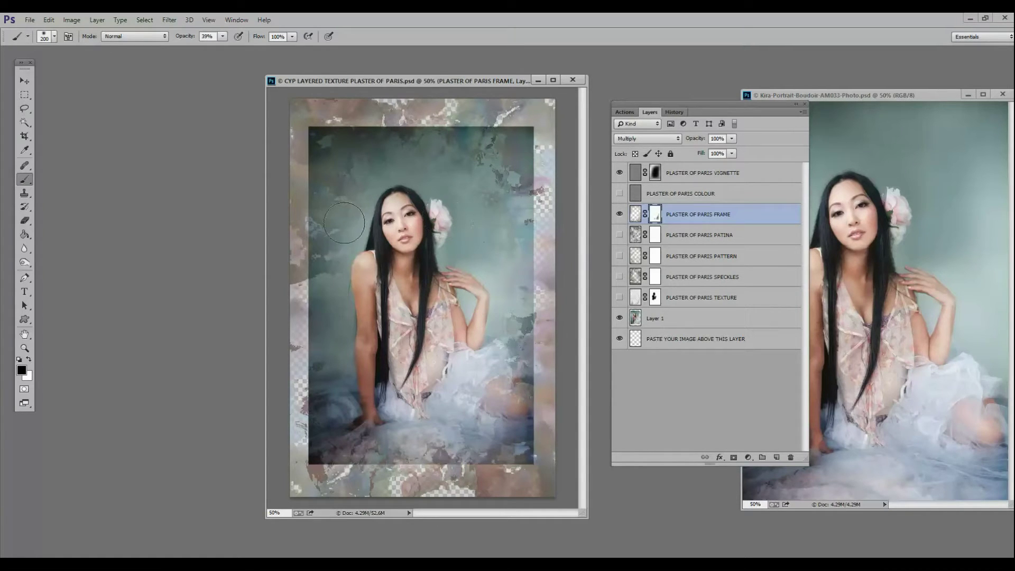
pyautogui.moveTo(416, 162)
pyautogui.mouseDown()
pyautogui.moveTo(465, 167)
pyautogui.moveTo(512, 206)
pyautogui.moveTo(485, 246)
pyautogui.mouseUp()
pyautogui.moveTo(349, 394)
pyautogui.mouseDown()
pyautogui.moveTo(369, 434)
pyautogui.moveTo(458, 441)
pyautogui.moveTo(440, 446)
pyautogui.moveTo(500, 431)
pyautogui.moveTo(506, 322)
pyautogui.moveTo(425, 406)
pyautogui.moveTo(509, 372)
pyautogui.moveTo(398, 404)
pyautogui.moveTo(509, 416)
pyautogui.moveTo(528, 327)
pyautogui.moveTo(515, 327)
pyautogui.moveTo(482, 164)
pyautogui.moveTo(532, 196)
pyautogui.moveTo(470, 323)
pyautogui.moveTo(453, 431)
pyautogui.moveTo(412, 320)
pyautogui.moveTo(367, 358)
pyautogui.moveTo(344, 315)
pyautogui.moveTo(352, 253)
pyautogui.moveTo(311, 235)
pyautogui.moveTo(312, 247)
pyautogui.moveTo(341, 239)
pyautogui.moveTo(324, 252)
pyautogui.moveTo(341, 254)
pyautogui.moveTo(468, 176)
pyautogui.moveTo(458, 172)
pyautogui.moveTo(531, 273)
pyautogui.moveTo(529, 424)
pyautogui.mouseUp()
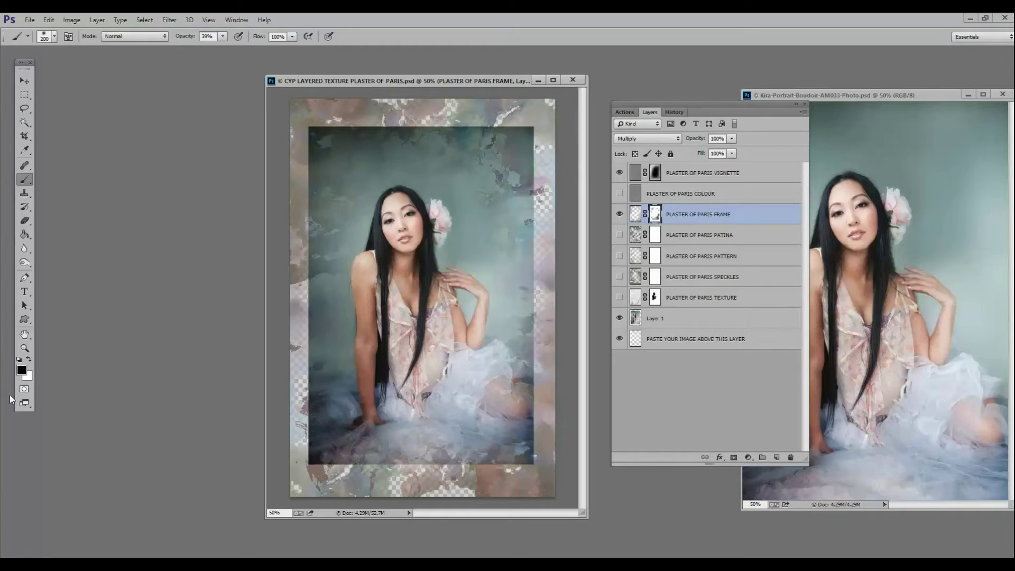
# Paint white on the PLASTER OF PARIS FRAME layer's mask to bring the texture back over the skirt.
pyautogui.click(28, 359)
pyautogui.moveTo(486, 402)
pyautogui.mouseDown()
pyautogui.moveTo(451, 418)
pyautogui.moveTo(490, 341)
pyautogui.moveTo(497, 419)
pyautogui.moveTo(413, 419)
pyautogui.moveTo(465, 420)
pyautogui.moveTo(496, 317)
pyautogui.moveTo(489, 362)
pyautogui.moveTo(412, 418)
pyautogui.moveTo(467, 418)
pyautogui.mouseUp()
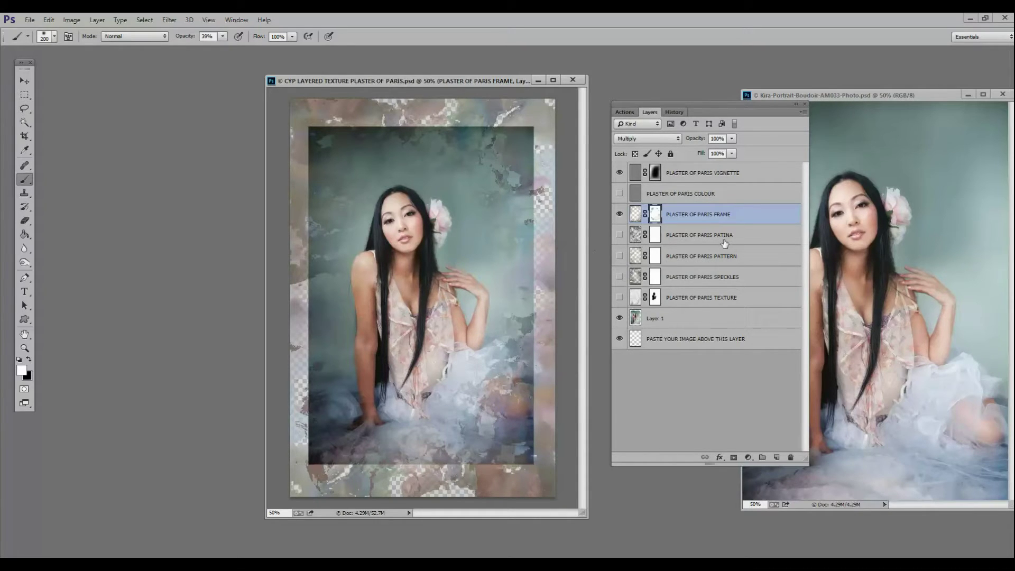
# Show the PLASTER OF PARIS PATTERN layer and make it the active layer.
pyautogui.click(618, 256)
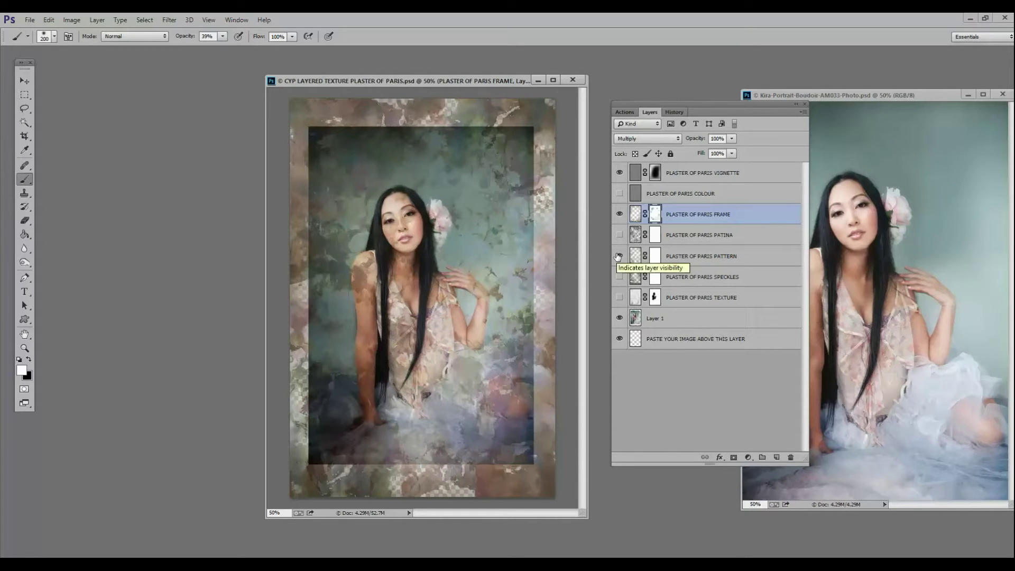
pyautogui.click(704, 258)
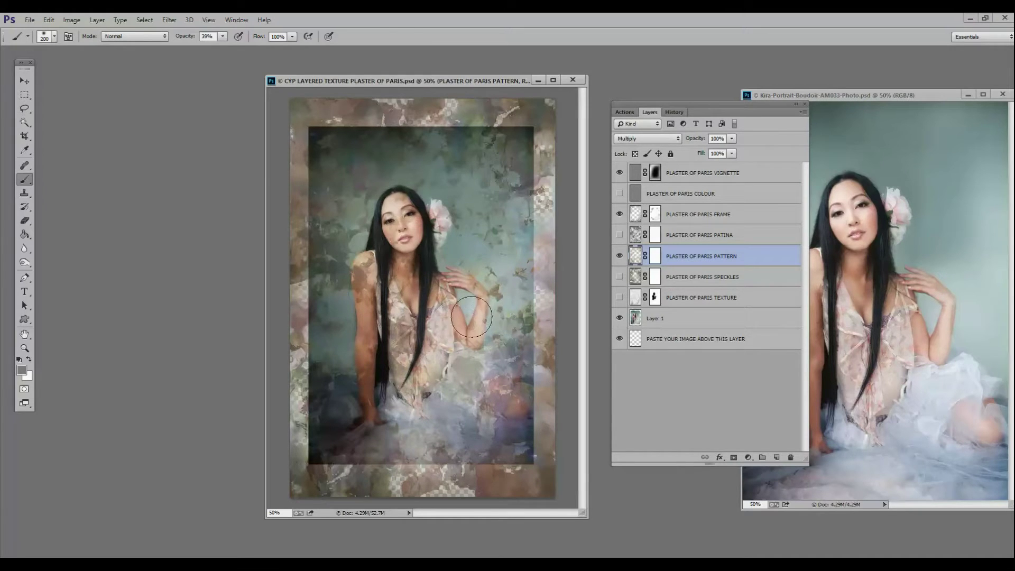
# Create a new blank document of 577 × 577 pixels at 72 pixels/inch with a white background.
pyautogui.press('j')
pyautogui.click(30, 21)
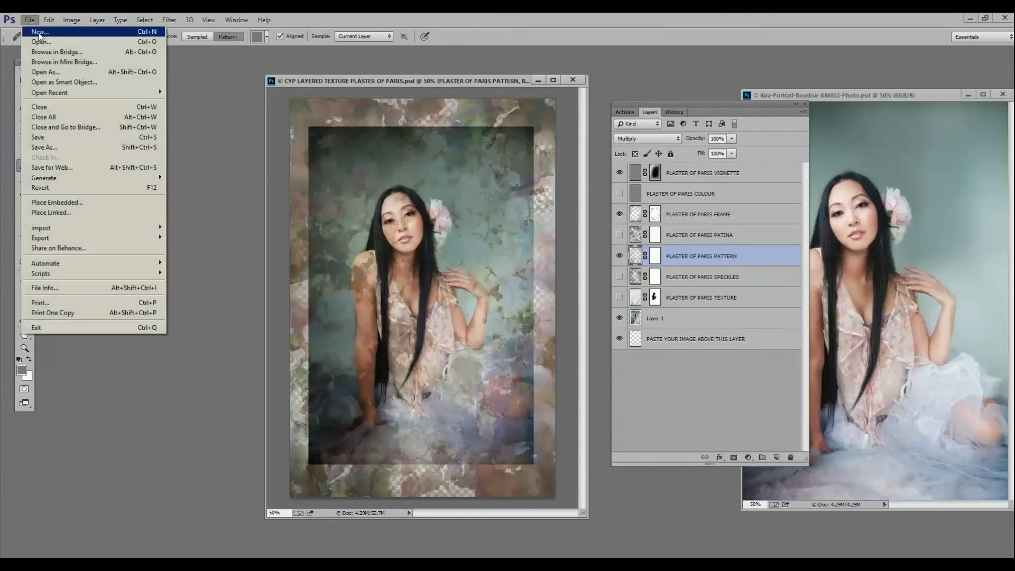
pyautogui.click(41, 32)
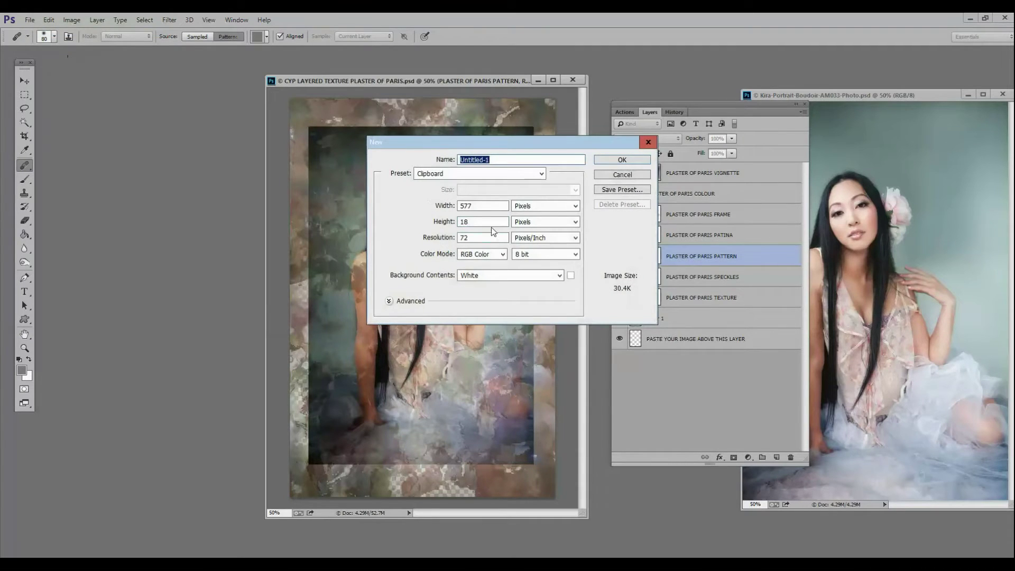
pyautogui.doubleClick(491, 227)
pyautogui.write('577')
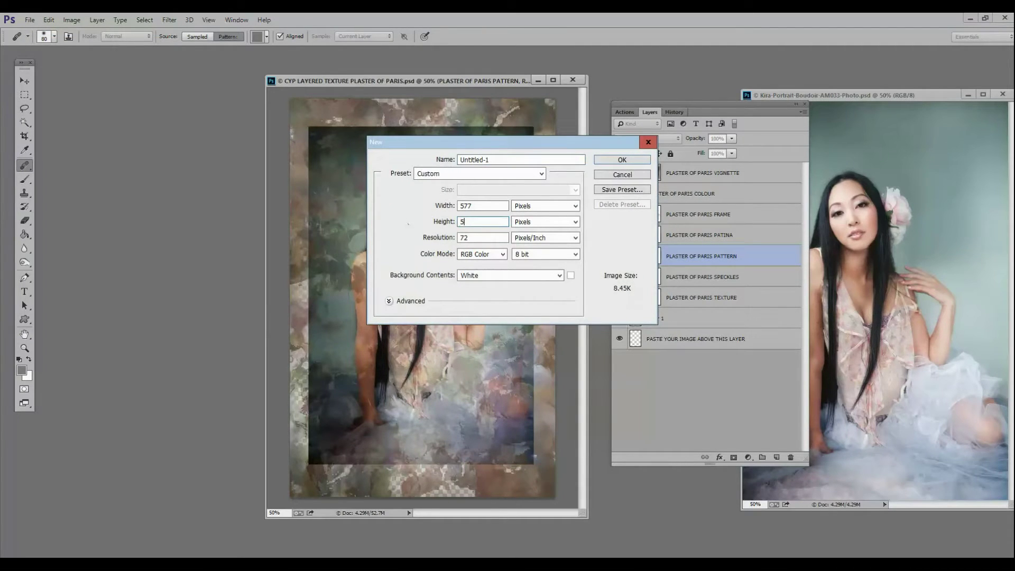
pyautogui.click(634, 163)
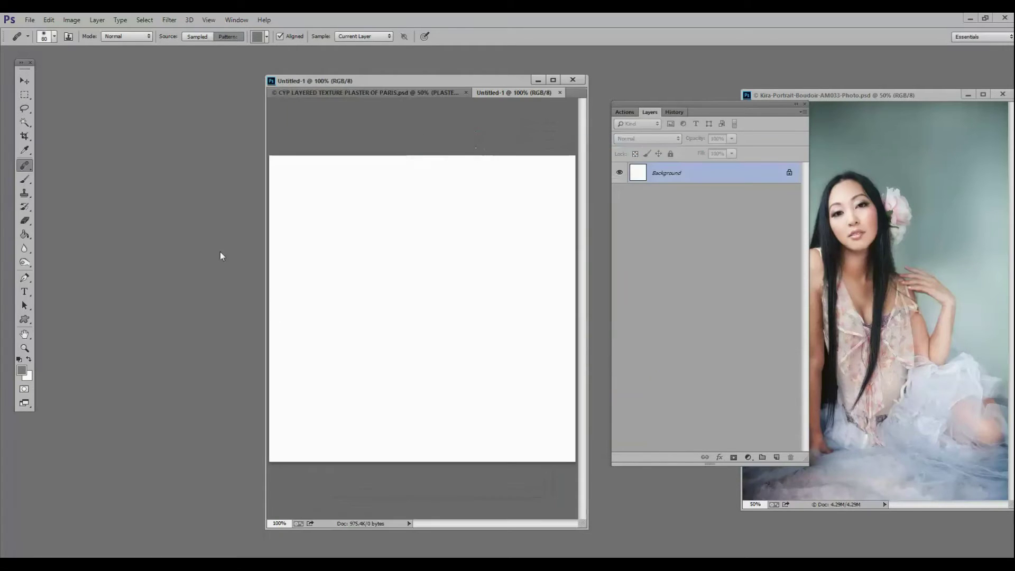
# Fill the new document's background with 50% Gray in Normal mode at 100% opacity.
pyautogui.click(51, 24)
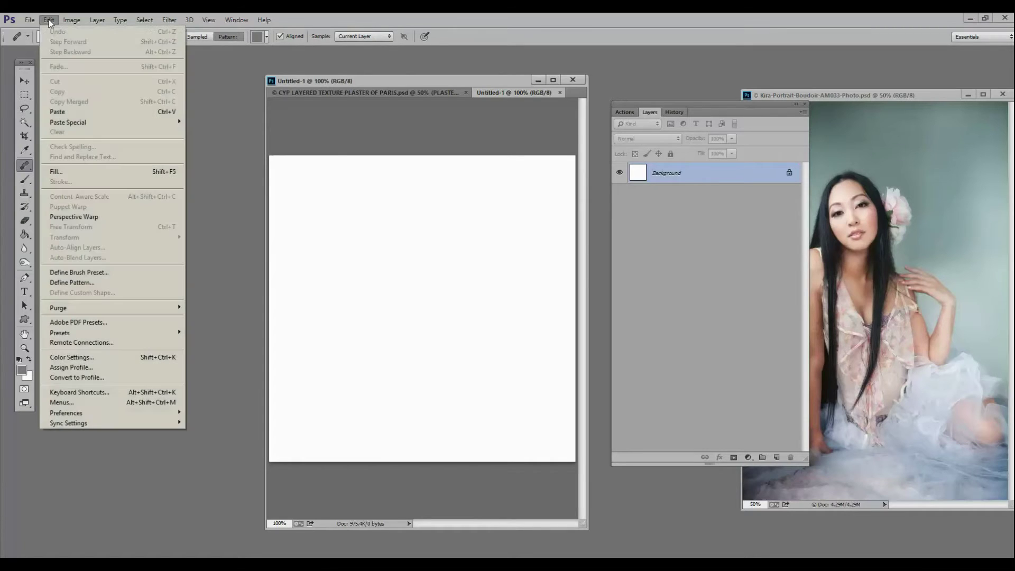
pyautogui.click(58, 172)
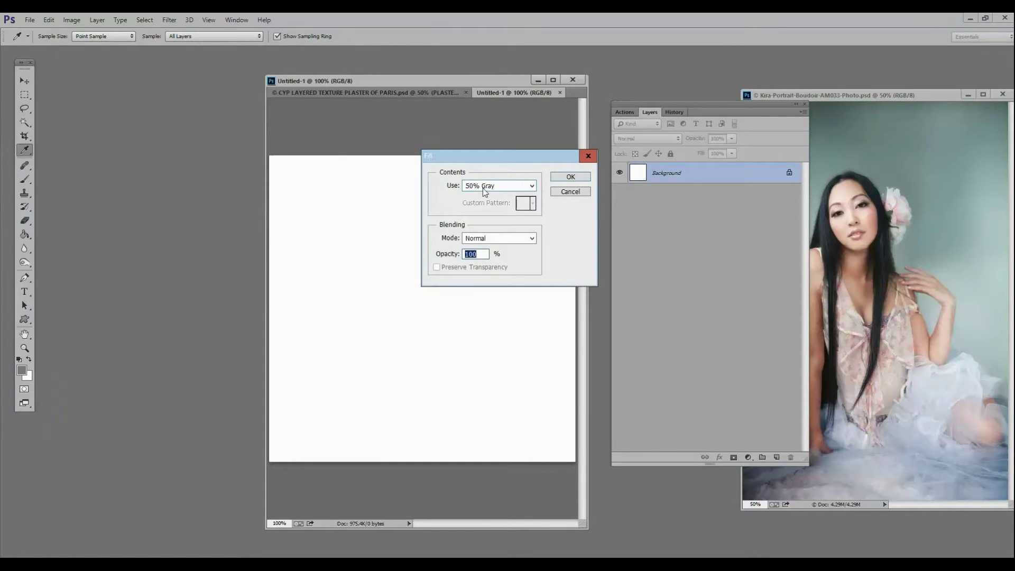
pyautogui.click(525, 187)
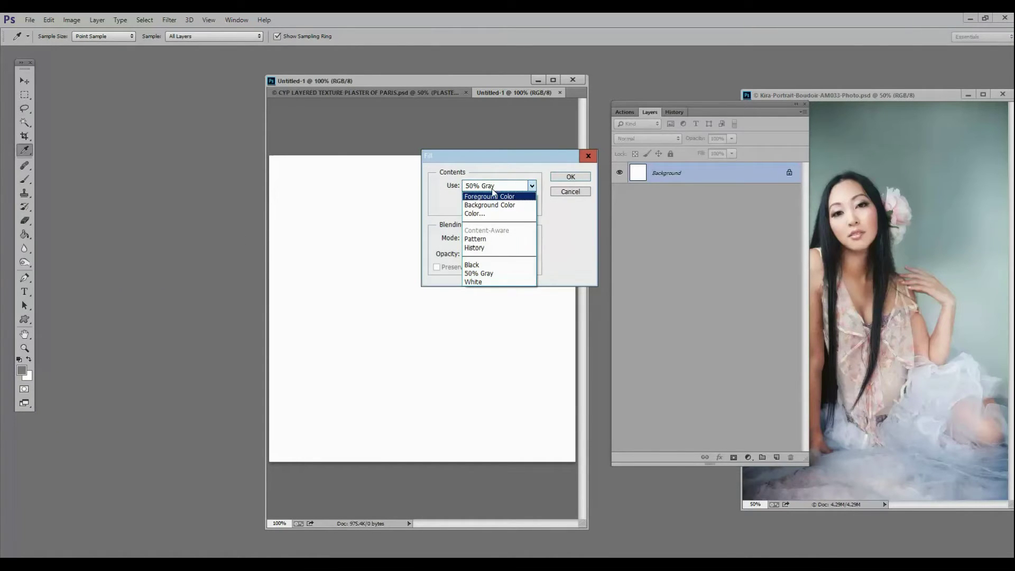
pyautogui.click(490, 272)
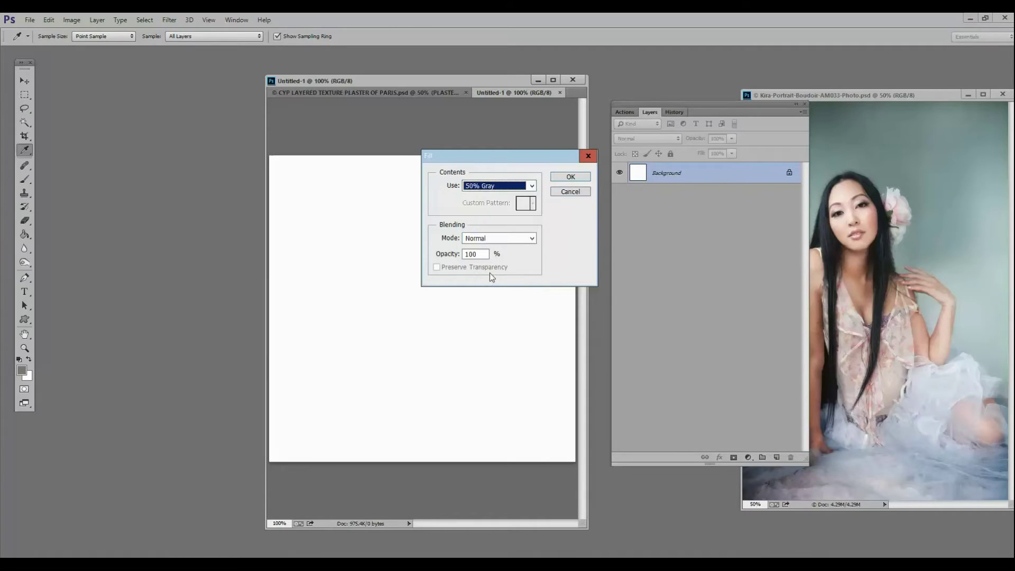
pyautogui.click(570, 178)
pyautogui.press('j')
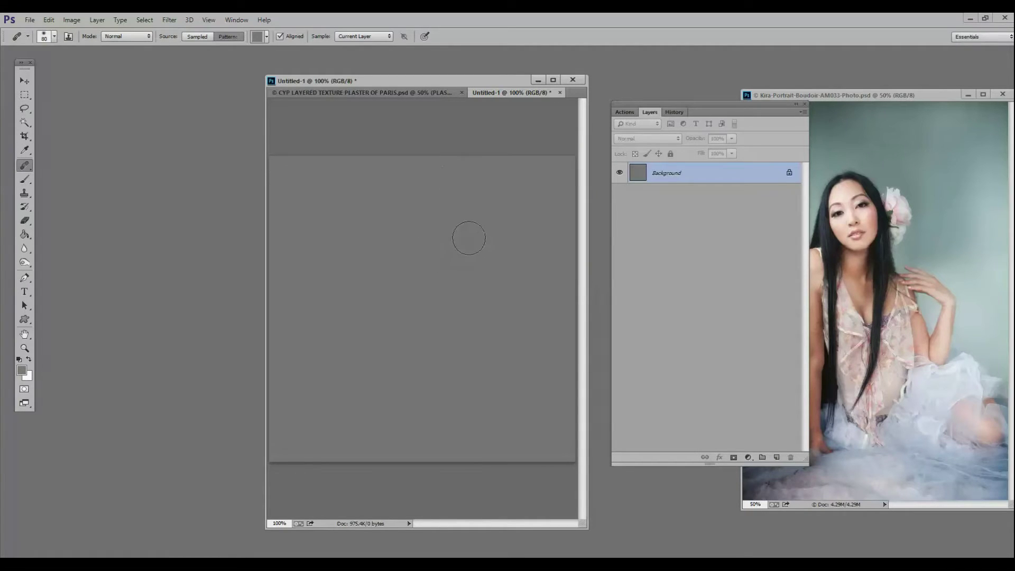
# Define the gray-filled document as a pattern named "gray".
pyautogui.click(48, 20)
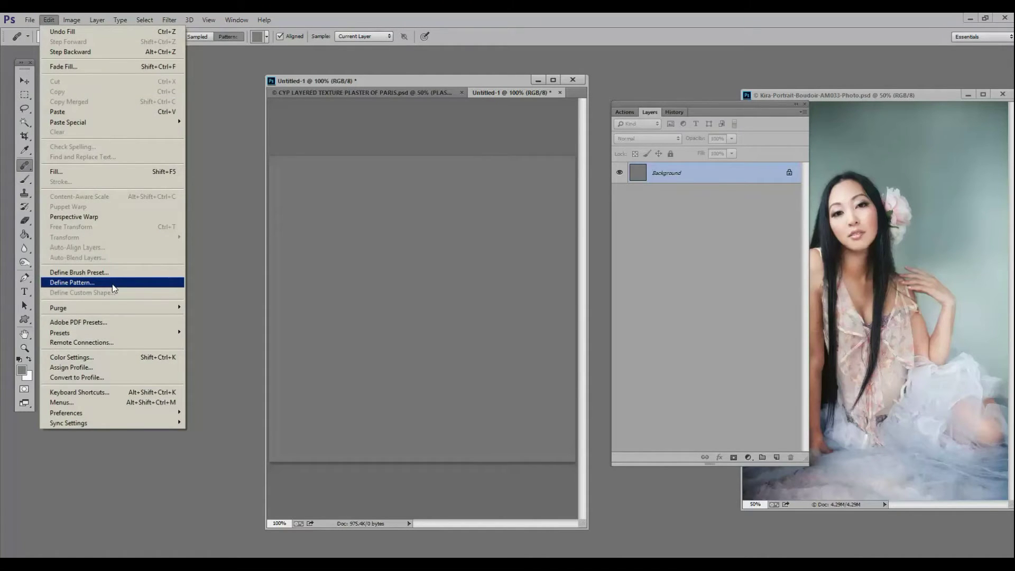
pyautogui.click(112, 283)
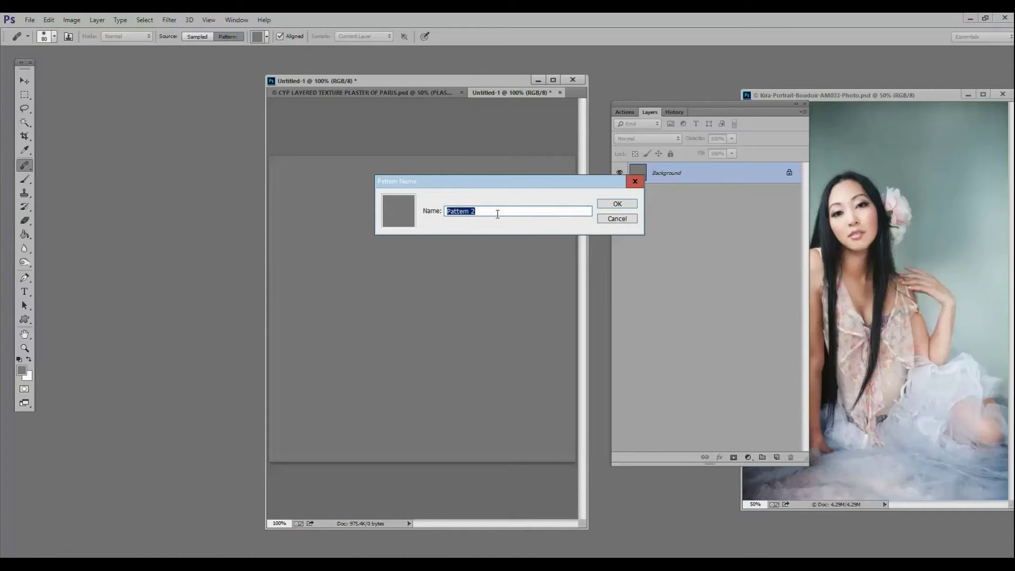
pyautogui.write('gray')
pyautogui.click(604, 206)
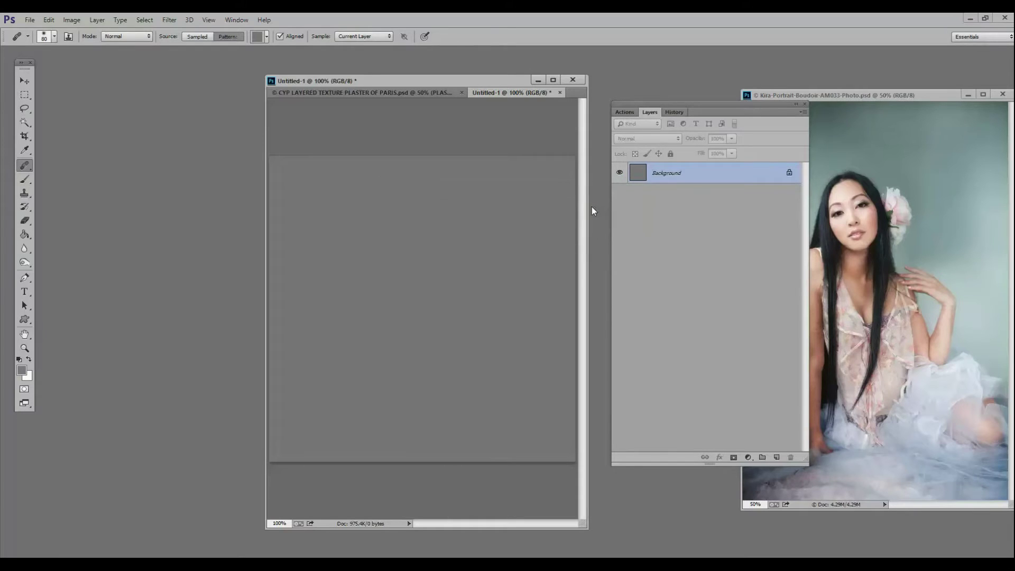
# Widen and reposition the document window, and close the gray document without saving it.
pyautogui.moveTo(586, 211); pyautogui.dragTo(687, 214)
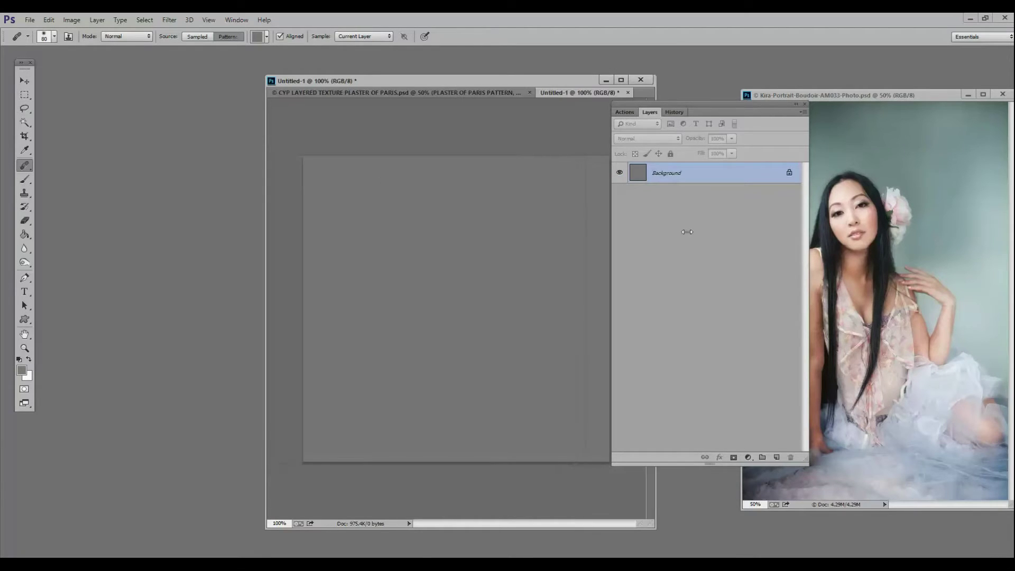
pyautogui.moveTo(590, 84); pyautogui.dragTo(443, 83)
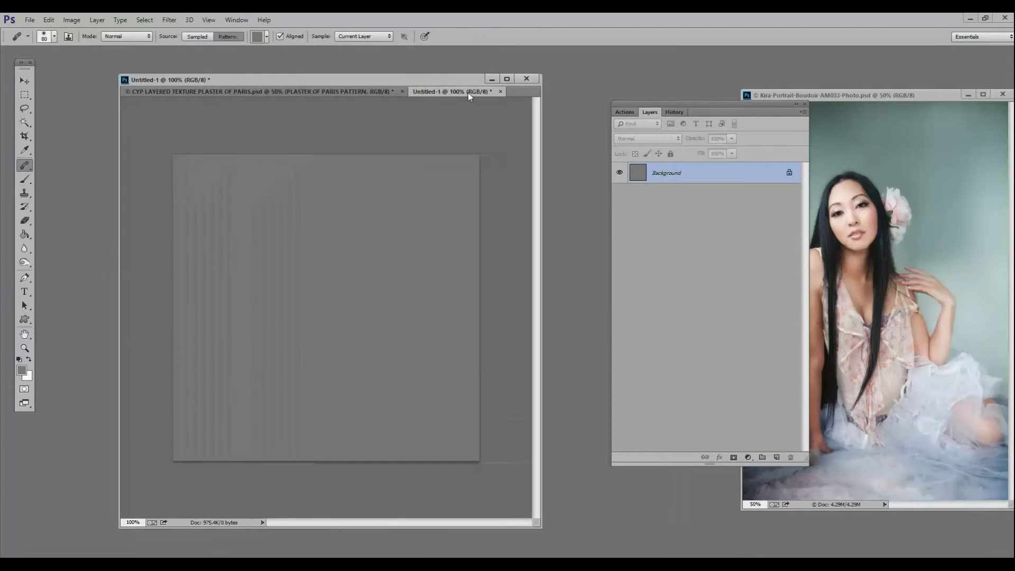
pyautogui.click(501, 91)
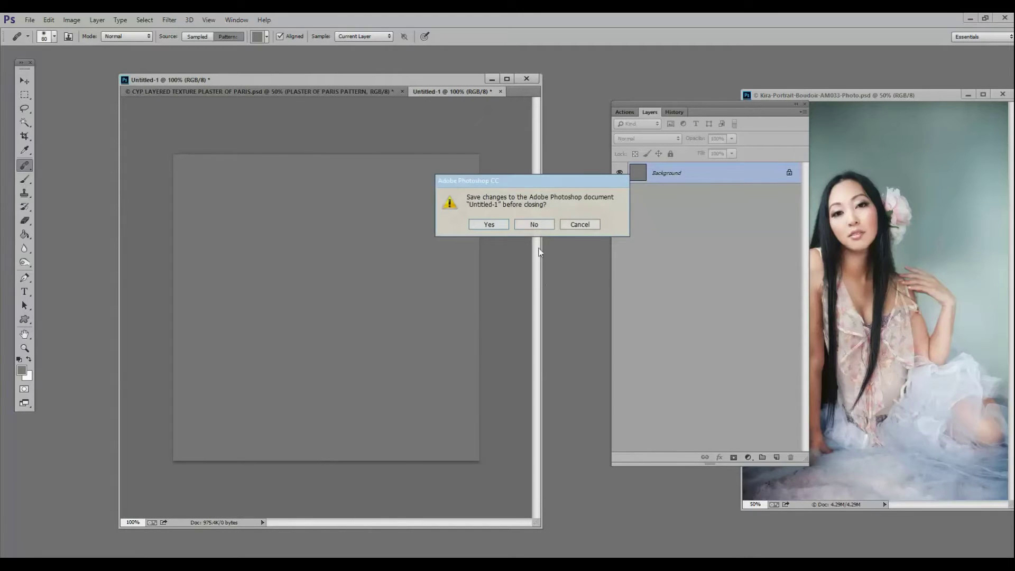
pyautogui.click(534, 224)
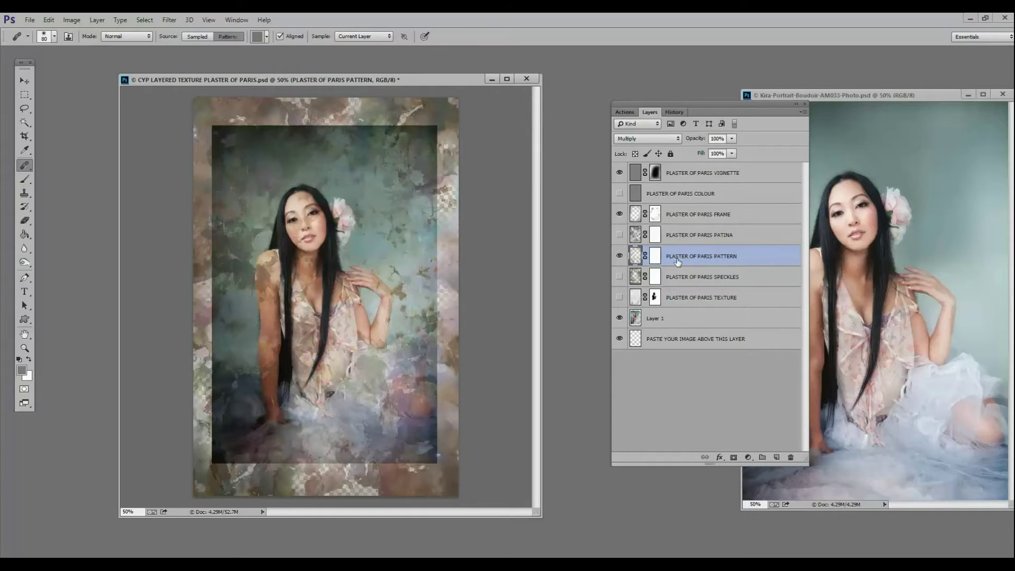
# Target the PLASTER OF PARIS PATTERN layer's image rather than its mask, and set the Healing Brush to use the new gray pattern as source.
pyautogui.click(657, 259)
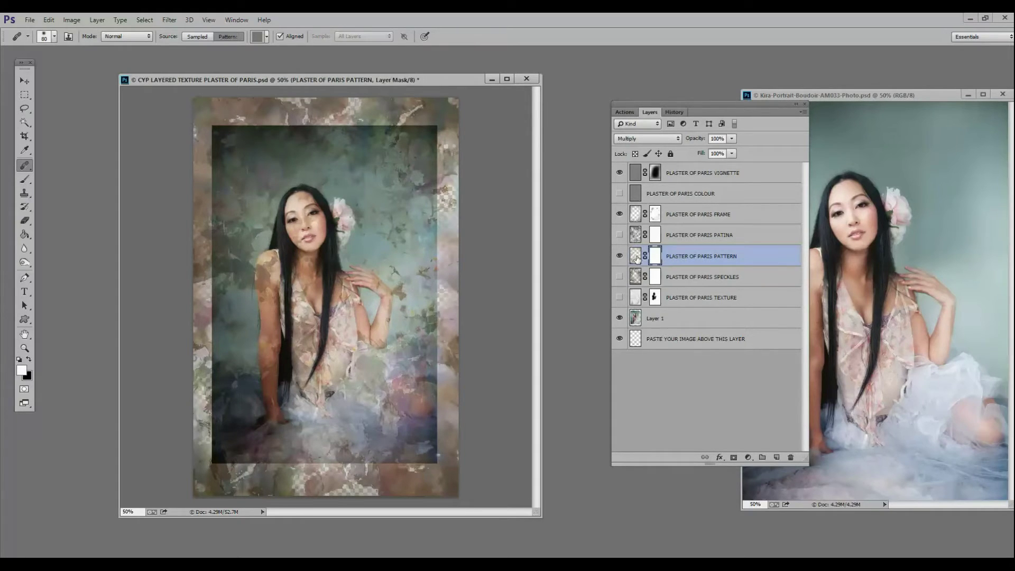
pyautogui.click(636, 257)
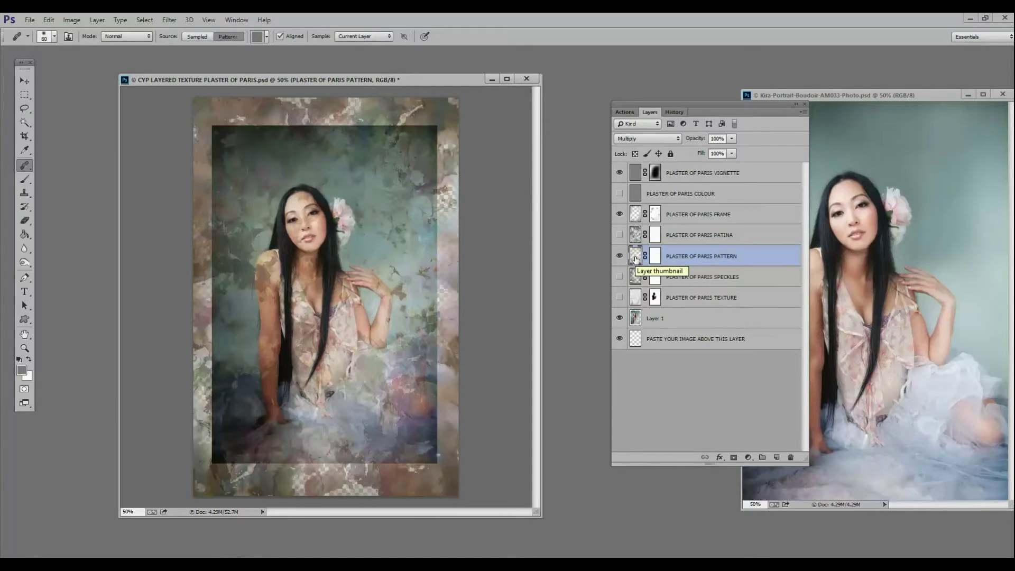
pyautogui.rightClick(29, 168)
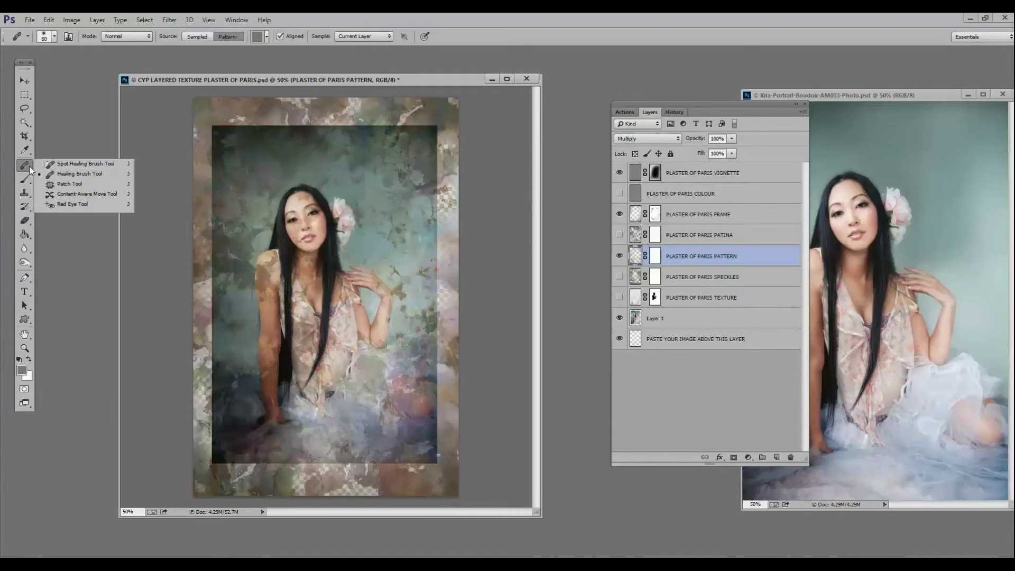
pyautogui.click(80, 175)
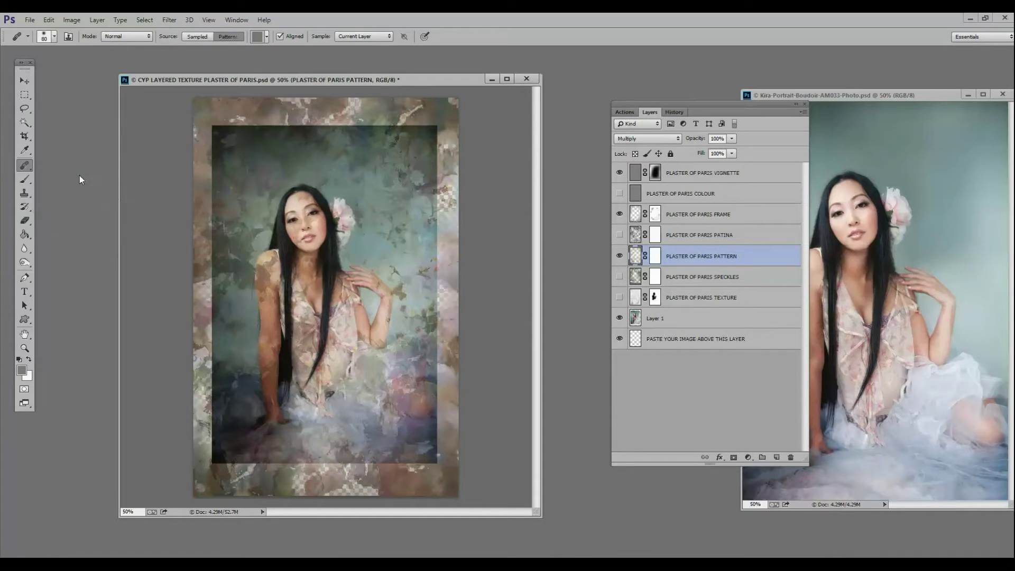
pyautogui.click(236, 37)
pyautogui.click(266, 37)
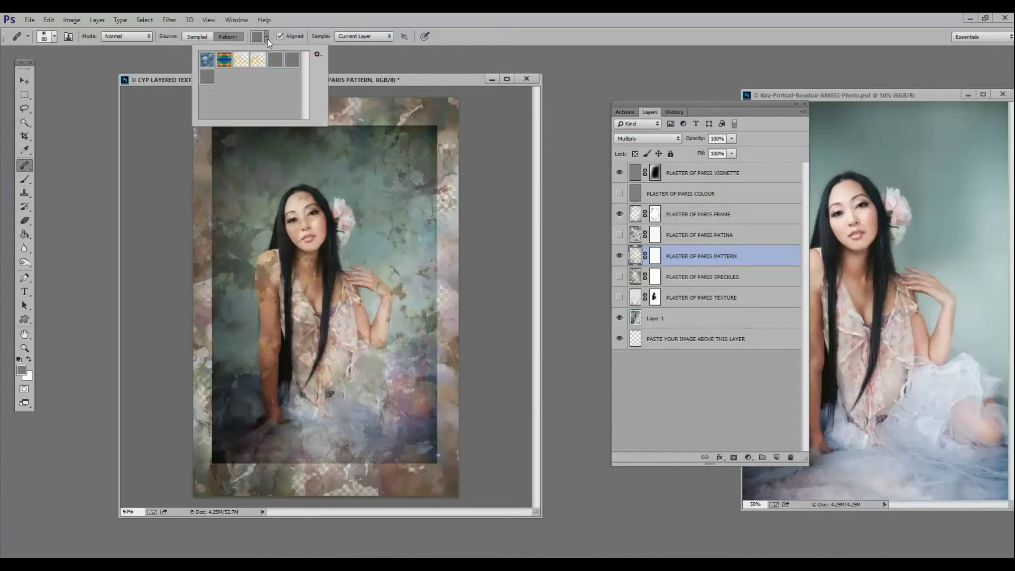
pyautogui.doubleClick(209, 78)
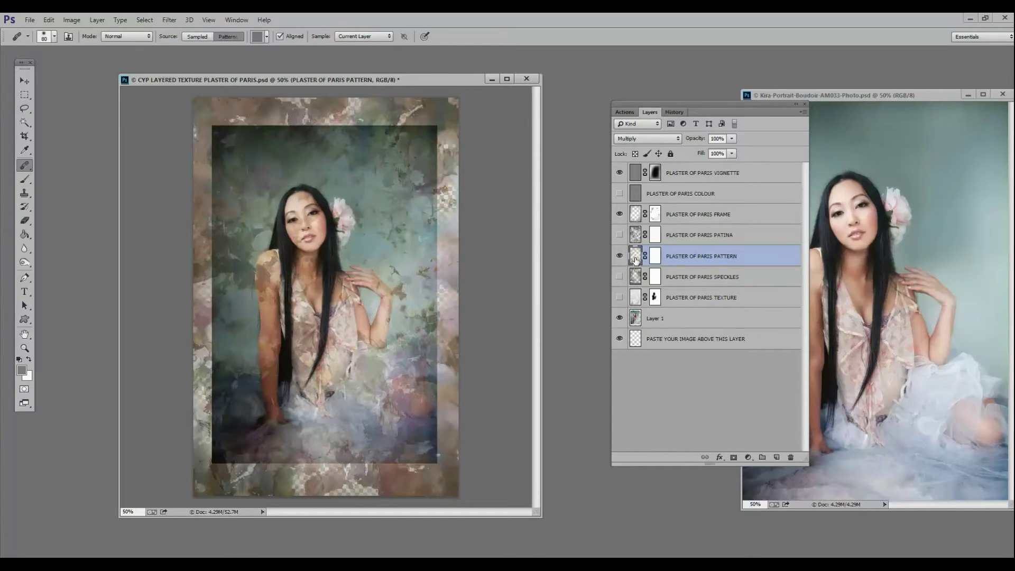
# Heal the pattern texture off the woman's face, straight arm and chest with the Healing Brush on the PLASTER OF PARIS PATTERN layer.
pyautogui.rightClick(24, 166)
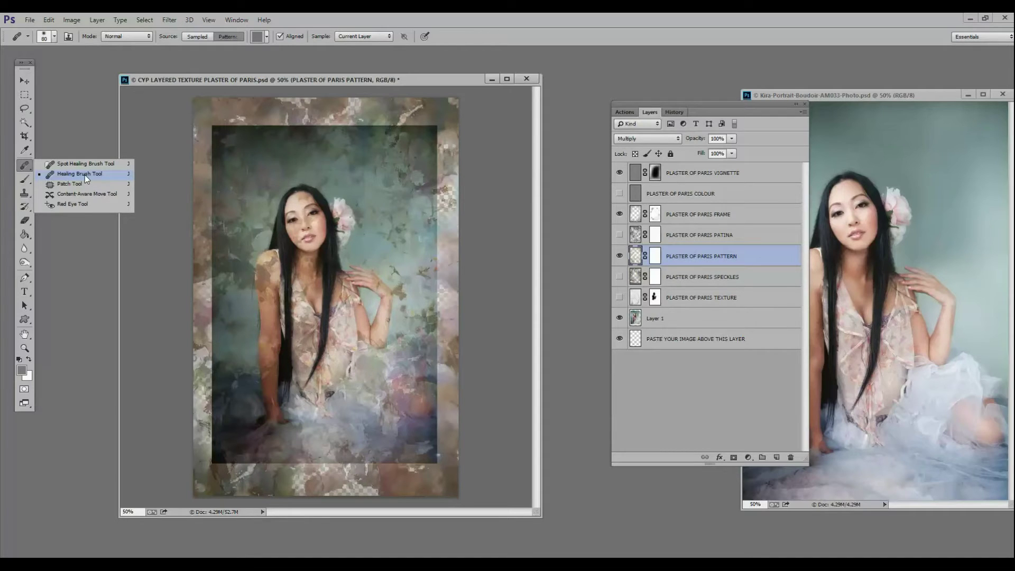
pyautogui.click(84, 175)
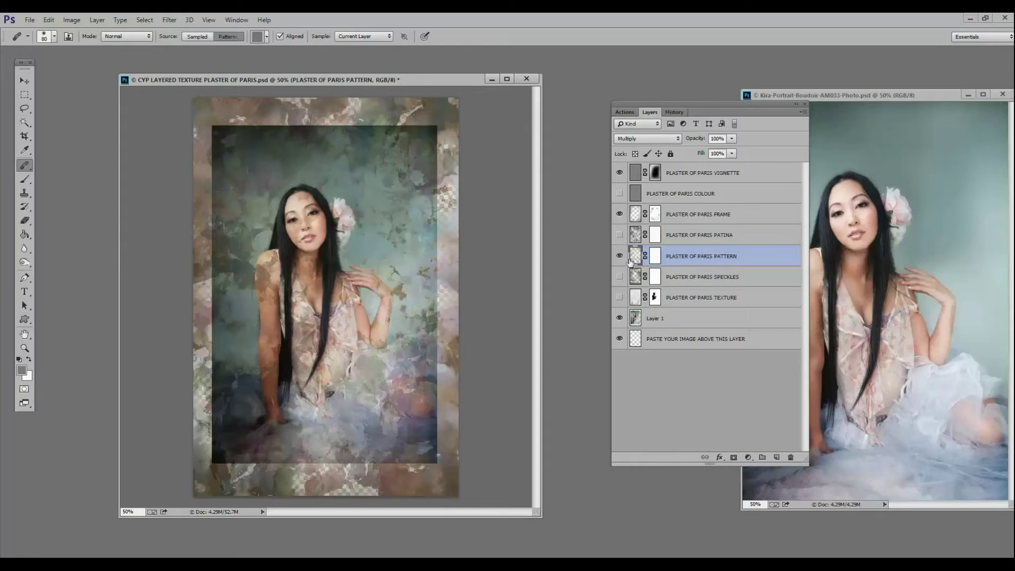
pyautogui.moveTo(302, 205)
pyautogui.mouseDown()
pyautogui.moveTo(314, 260)
pyautogui.moveTo(296, 230)
pyautogui.moveTo(306, 251)
pyautogui.moveTo(312, 217)
pyautogui.moveTo(310, 278)
pyautogui.moveTo(303, 253)
pyautogui.moveTo(299, 286)
pyautogui.moveTo(278, 282)
pyautogui.mouseUp()
pyautogui.click(273, 258)
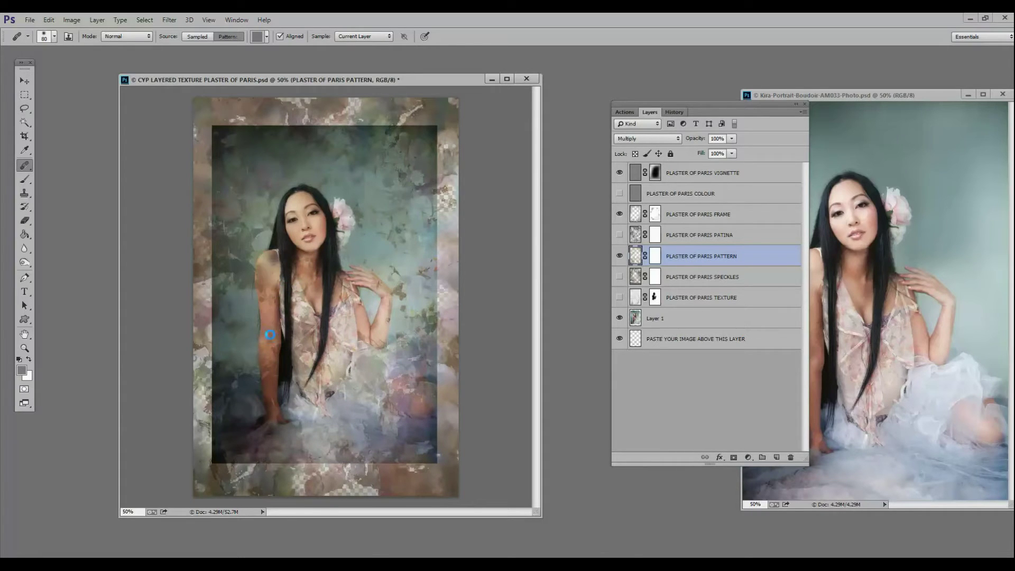
pyautogui.moveTo(272, 272); pyautogui.dragTo(275, 317)
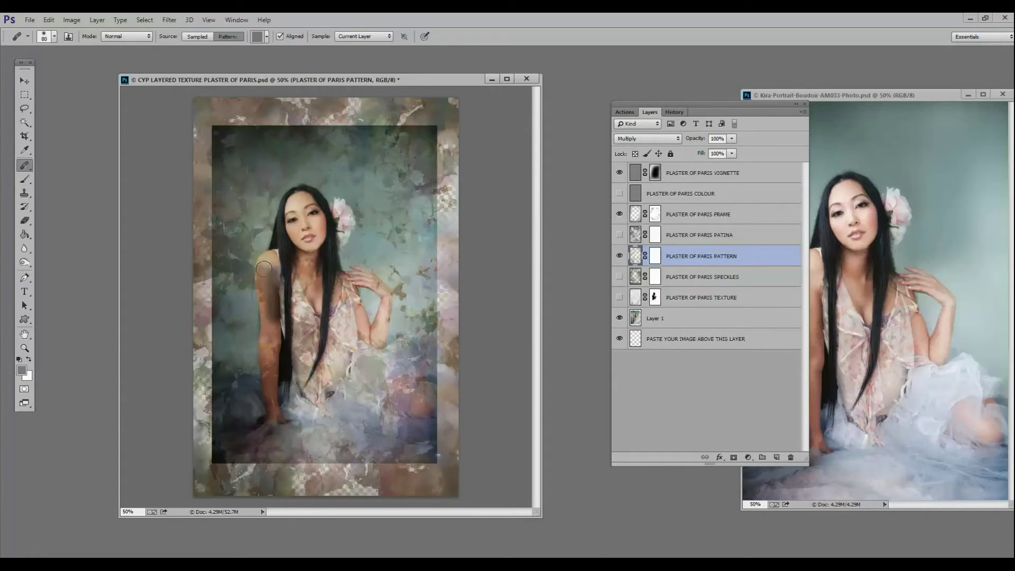
pyautogui.moveTo(263, 269); pyautogui.dragTo(271, 340)
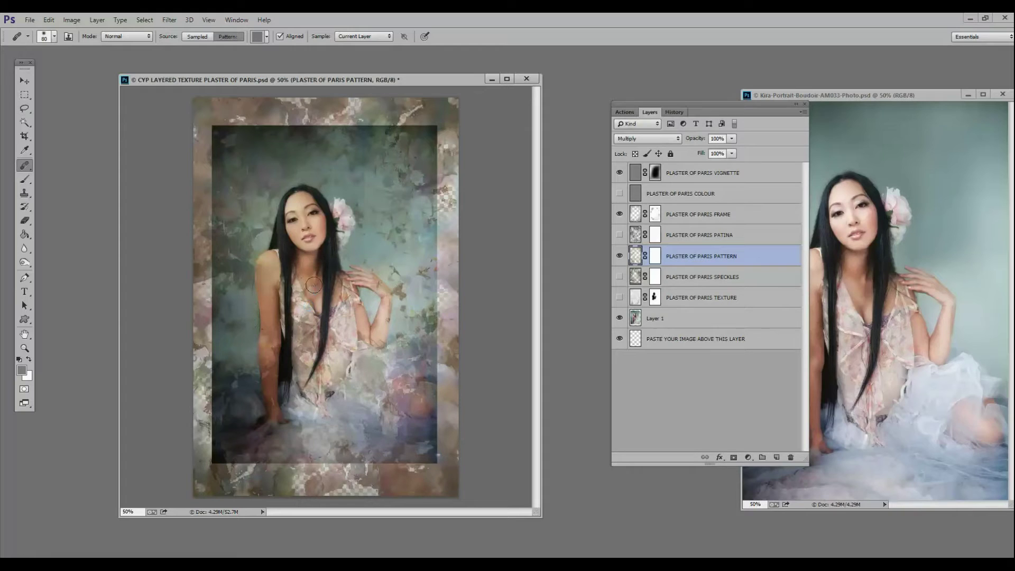
pyautogui.click(313, 285)
pyautogui.moveTo(299, 281)
pyautogui.mouseDown()
pyautogui.moveTo(318, 316)
pyautogui.moveTo(312, 302)
pyautogui.mouseUp()
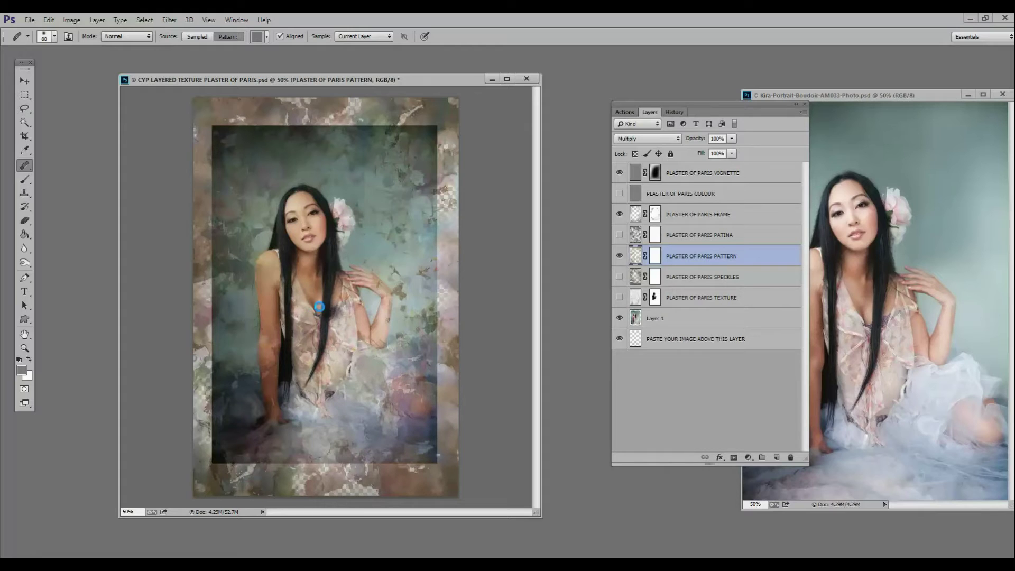
# Heal the pattern texture off the side of the blouse and the woman's raised hand, forearm and elbow.
pyautogui.moveTo(344, 312)
pyautogui.mouseDown()
pyautogui.moveTo(344, 336)
pyautogui.moveTo(335, 324)
pyautogui.moveTo(336, 313)
pyautogui.moveTo(369, 349)
pyautogui.moveTo(354, 309)
pyautogui.moveTo(367, 341)
pyautogui.moveTo(381, 326)
pyautogui.moveTo(362, 341)
pyautogui.mouseUp()
pyautogui.click(336, 313)
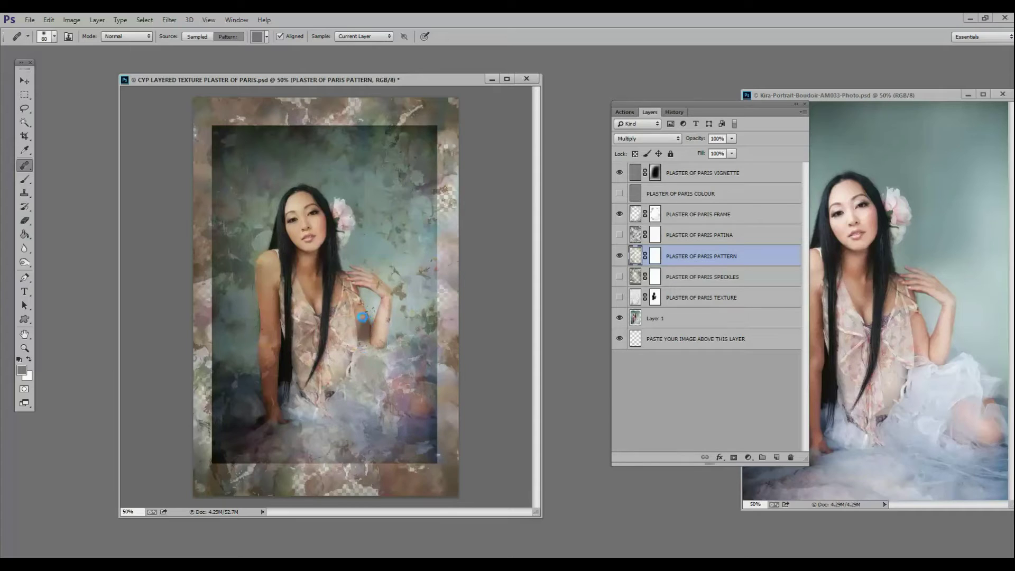
pyautogui.click(365, 315)
pyautogui.moveTo(368, 281)
pyautogui.mouseDown()
pyautogui.moveTo(387, 323)
pyautogui.moveTo(364, 277)
pyautogui.mouseUp()
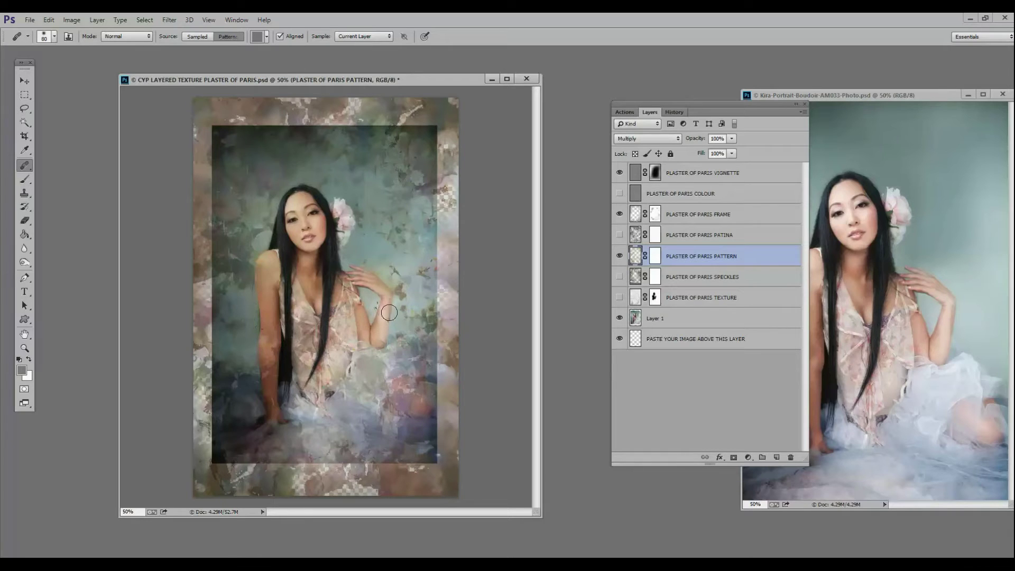
pyautogui.moveTo(388, 321)
pyautogui.mouseDown()
pyautogui.moveTo(392, 299)
pyautogui.moveTo(407, 317)
pyautogui.moveTo(388, 311)
pyautogui.moveTo(376, 346)
pyautogui.mouseUp()
# Clean the remaining pattern texture off the woman's straight arm from the shoulder down to the wrist.
pyautogui.moveTo(270, 349); pyautogui.dragTo(271, 394)
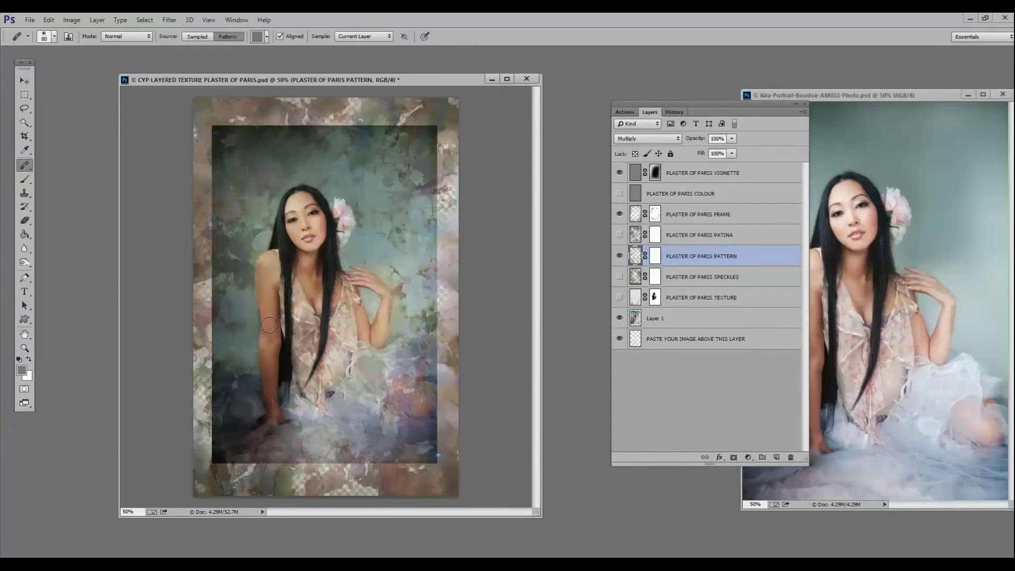
pyautogui.moveTo(269, 324); pyautogui.dragTo(273, 370)
pyautogui.moveTo(263, 264); pyautogui.dragTo(267, 278)
pyautogui.moveTo(277, 391); pyautogui.dragTo(277, 422)
pyautogui.moveTo(266, 260); pyautogui.dragTo(265, 294)
# Compare the healed result by lowering the PLASTER OF PARIS PATTERN layer's opacity to 0% and returning it to 100%.
pyautogui.click(732, 139)
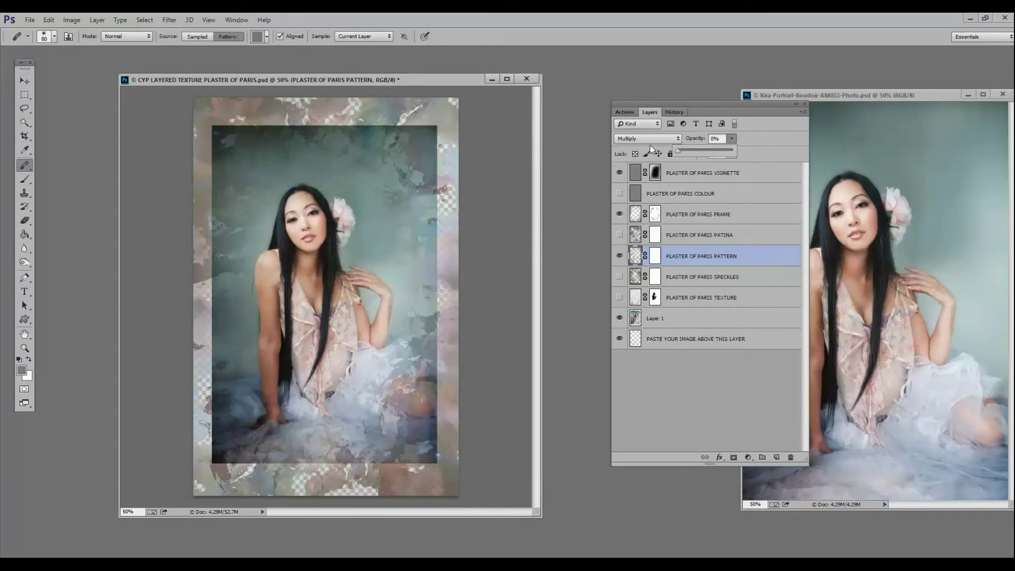
pyautogui.moveTo(681, 150); pyautogui.dragTo(766, 160)
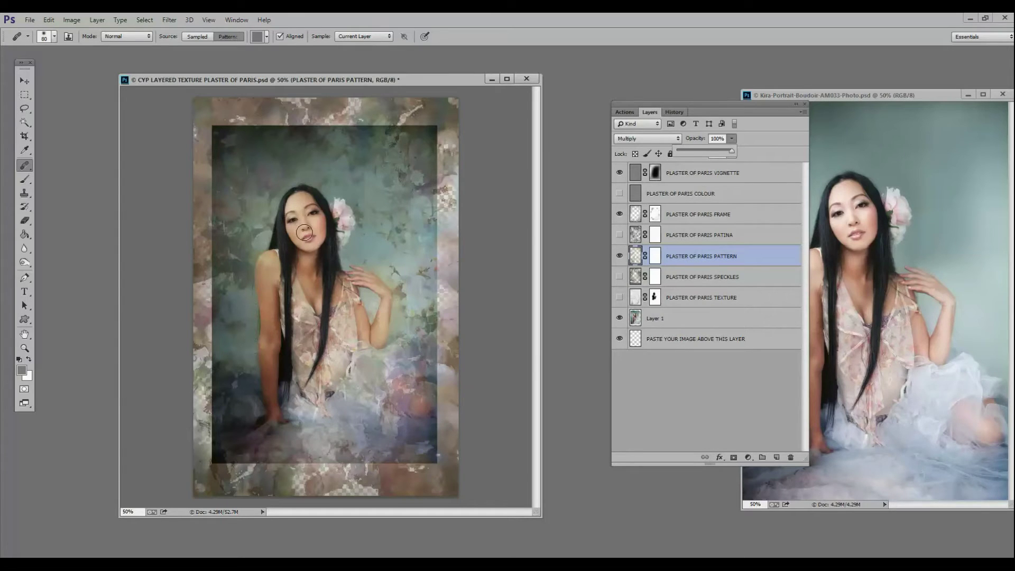
# Paint black at 24% opacity with a size 100 brush on the PLASTER OF PARIS PATTERN mask over the woman's face and body.
pyautogui.click(655, 258)
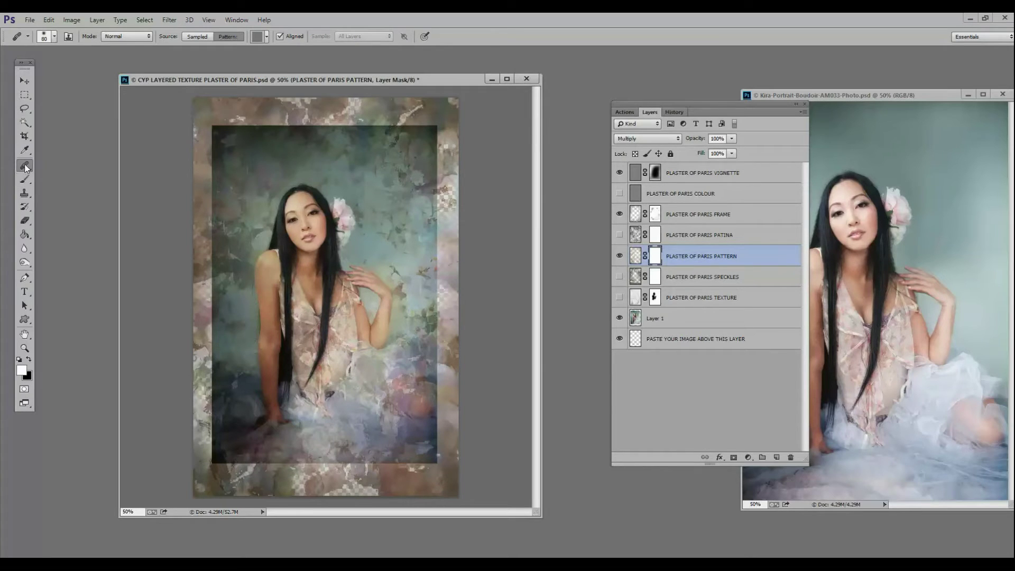
pyautogui.click(26, 182)
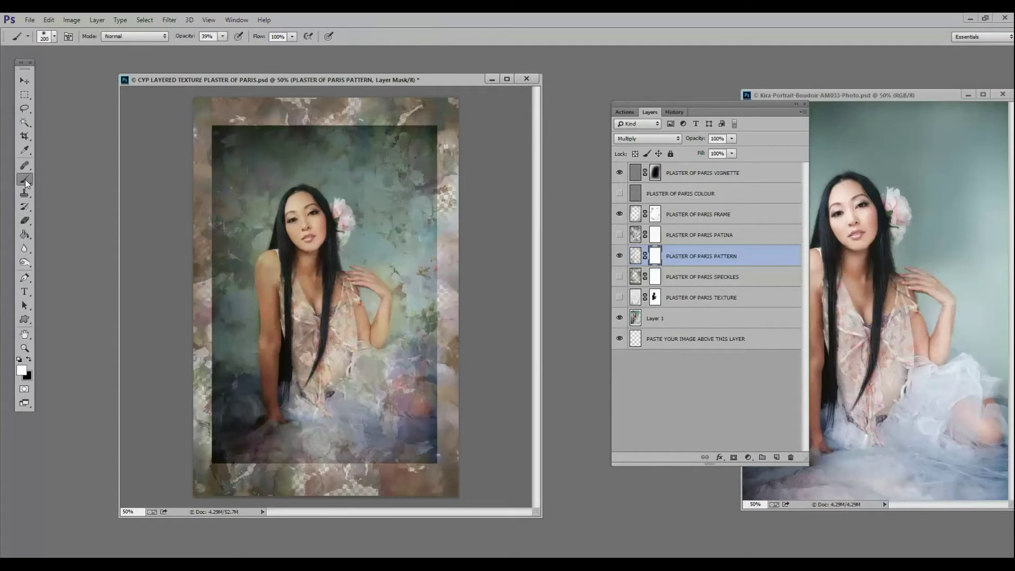
pyautogui.click(28, 360)
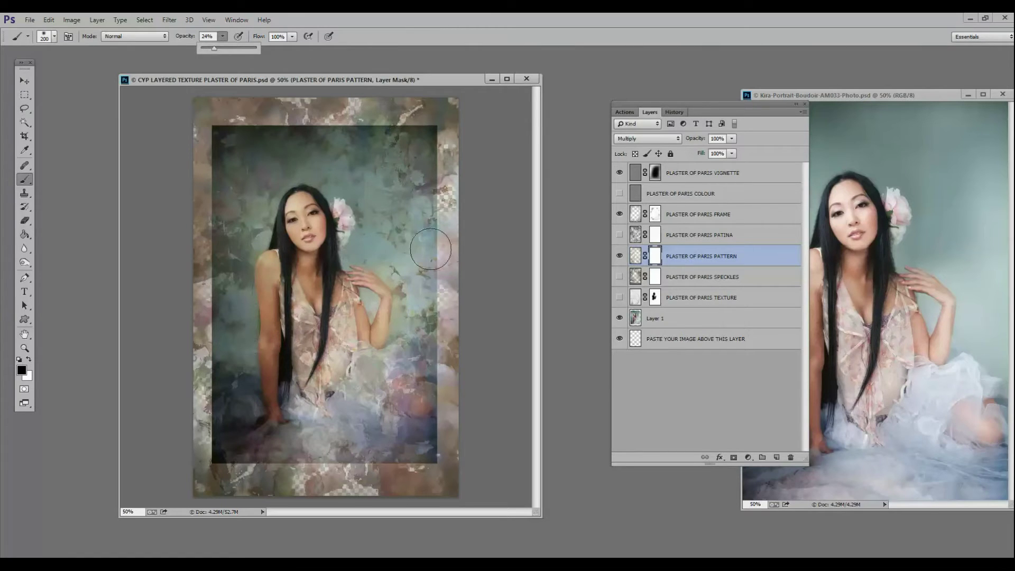
pyautogui.click(406, 244)
pyautogui.press('[')
pyautogui.press('[')
pyautogui.press('[')
pyautogui.press('[')
pyautogui.moveTo(301, 202)
pyautogui.mouseDown()
pyautogui.moveTo(294, 231)
pyautogui.moveTo(309, 214)
pyautogui.moveTo(307, 238)
pyautogui.moveTo(299, 220)
pyautogui.moveTo(311, 280)
pyautogui.moveTo(289, 288)
pyautogui.moveTo(268, 275)
pyautogui.moveTo(266, 306)
pyautogui.moveTo(265, 273)
pyautogui.moveTo(276, 406)
pyautogui.moveTo(351, 302)
pyautogui.moveTo(353, 281)
pyautogui.moveTo(385, 291)
pyautogui.moveTo(359, 333)
pyautogui.moveTo(362, 321)
pyautogui.moveTo(316, 287)
pyautogui.moveTo(316, 316)
pyautogui.moveTo(309, 207)
pyautogui.moveTo(312, 336)
pyautogui.mouseUp()
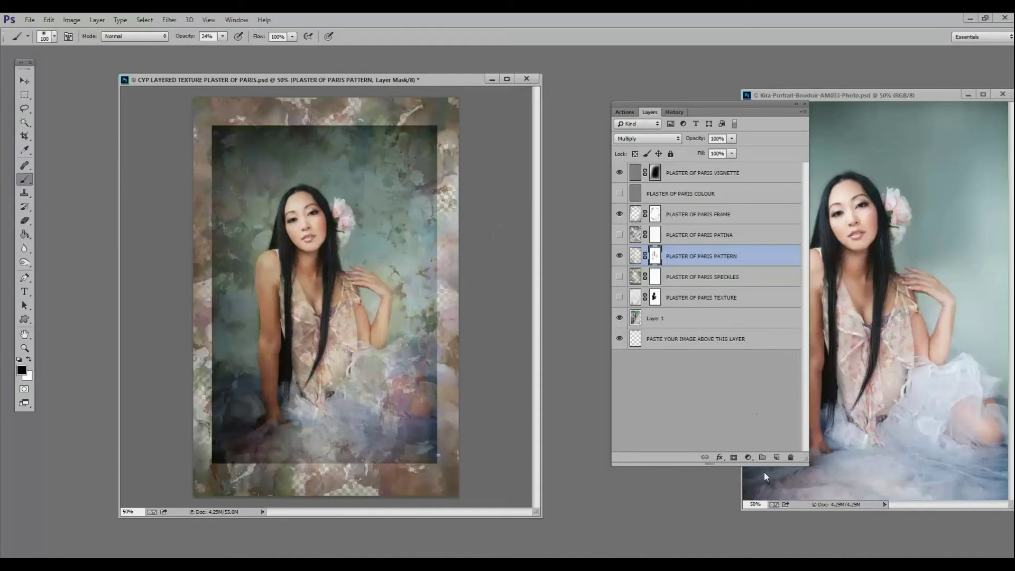
# Add a Curves adjustment layer above the PLASTER OF PARIS PATTERN layer and clip it to that layer.
pyautogui.click(748, 457)
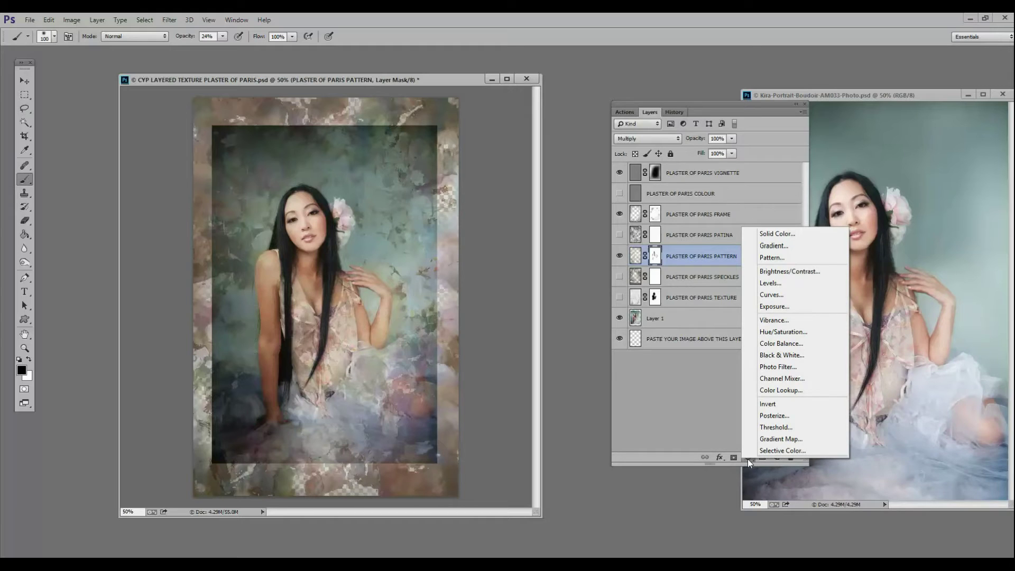
pyautogui.click(808, 300)
pyautogui.moveTo(722, 274); pyautogui.dragTo(550, 278)
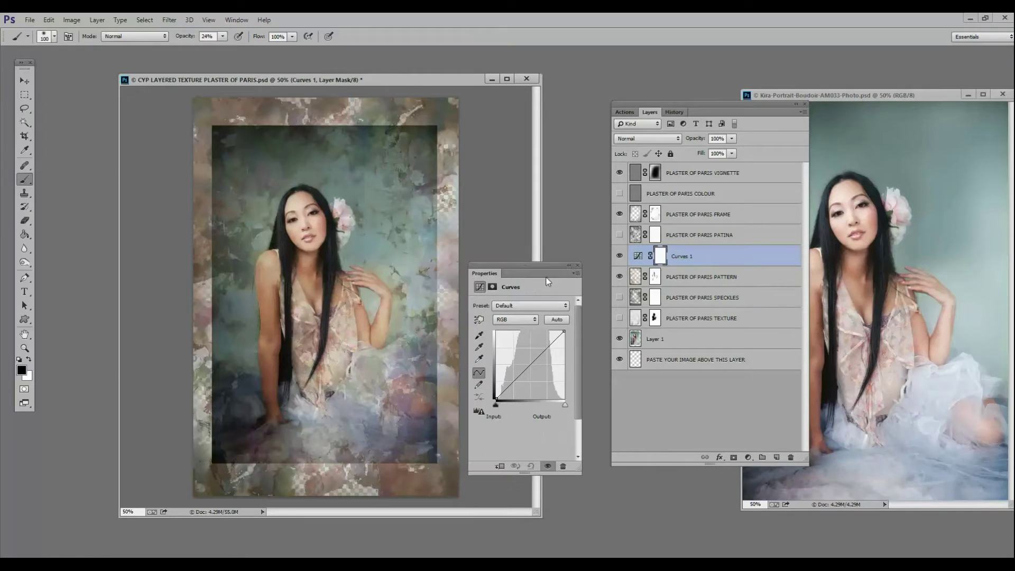
pyautogui.rightClick(705, 255)
pyautogui.click(738, 287)
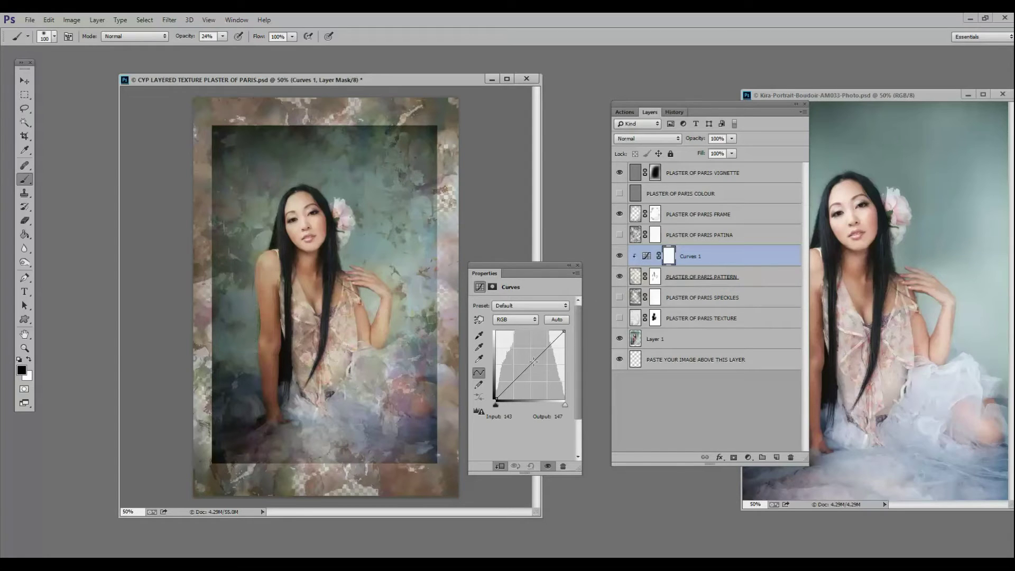
# Brighten the pattern by raising the middle of the RGB curve at input 106, and move the curve settings clear of the image.
pyautogui.moveTo(534, 361); pyautogui.dragTo(521, 355)
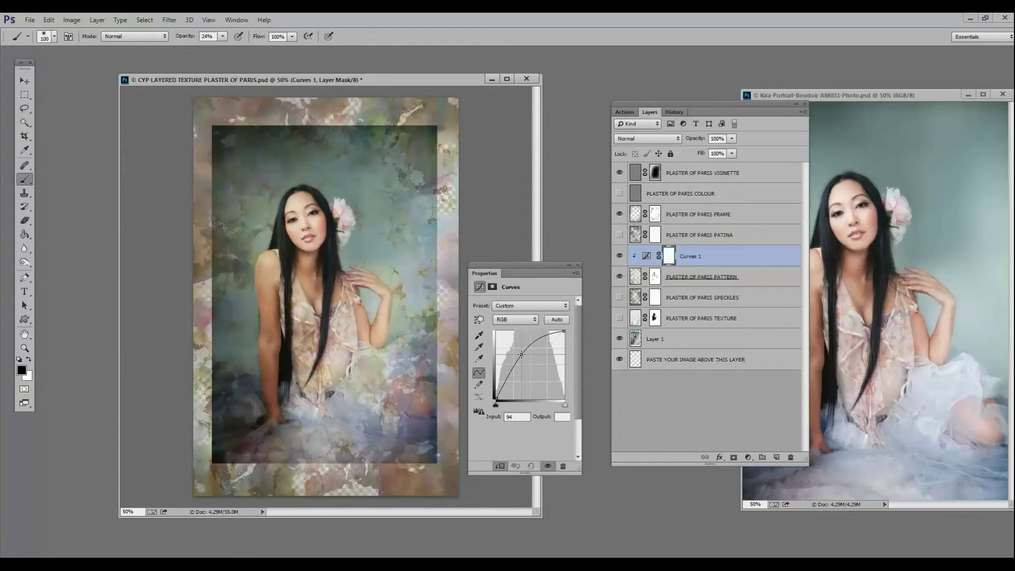
pyautogui.moveTo(522, 355); pyautogui.dragTo(525, 354)
pyautogui.moveTo(534, 274); pyautogui.dragTo(859, 345)
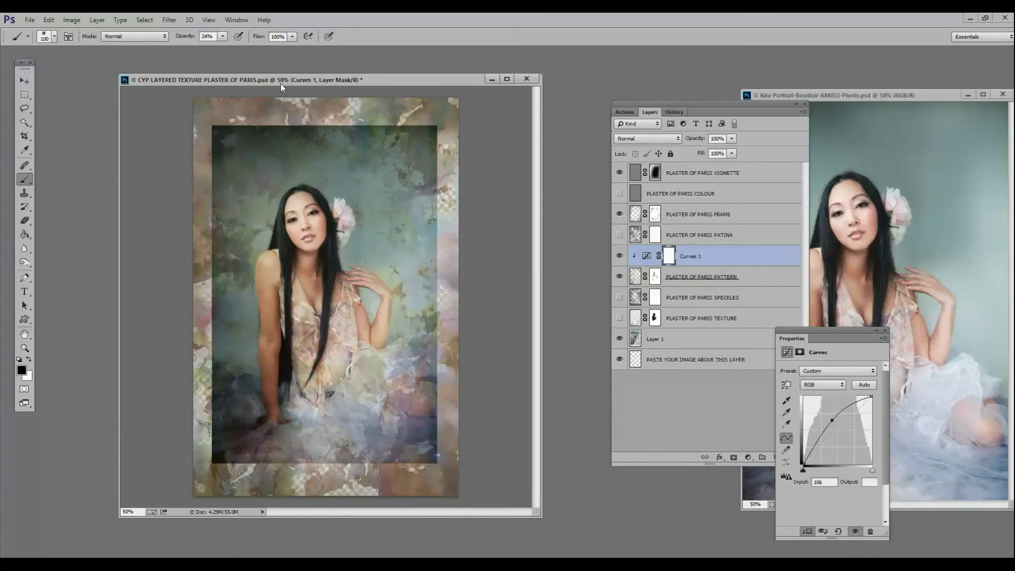
pyautogui.moveTo(281, 82); pyautogui.dragTo(303, 80)
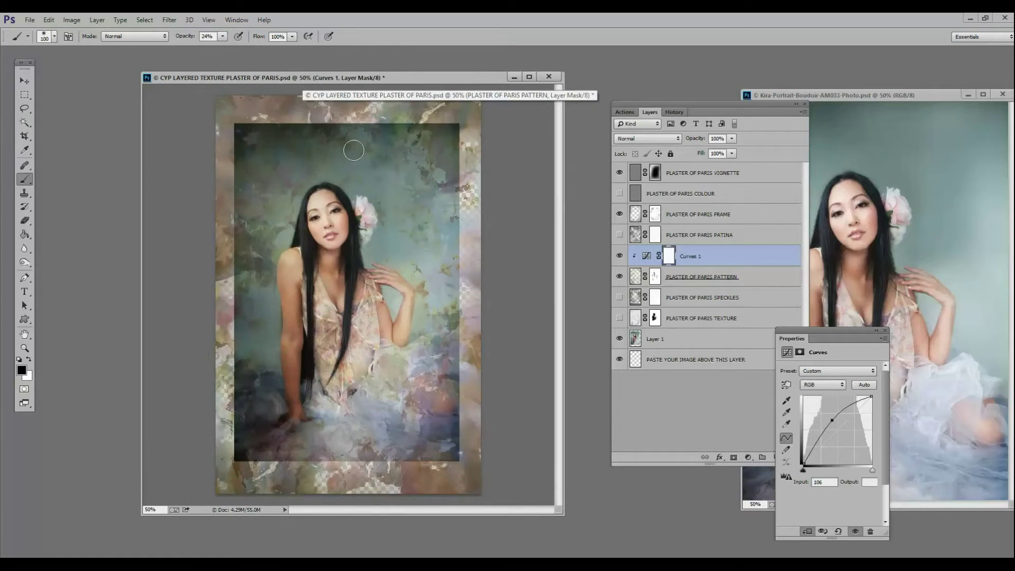
# Flatten the textured portrait into a single layer.
pyautogui.click(103, 19)
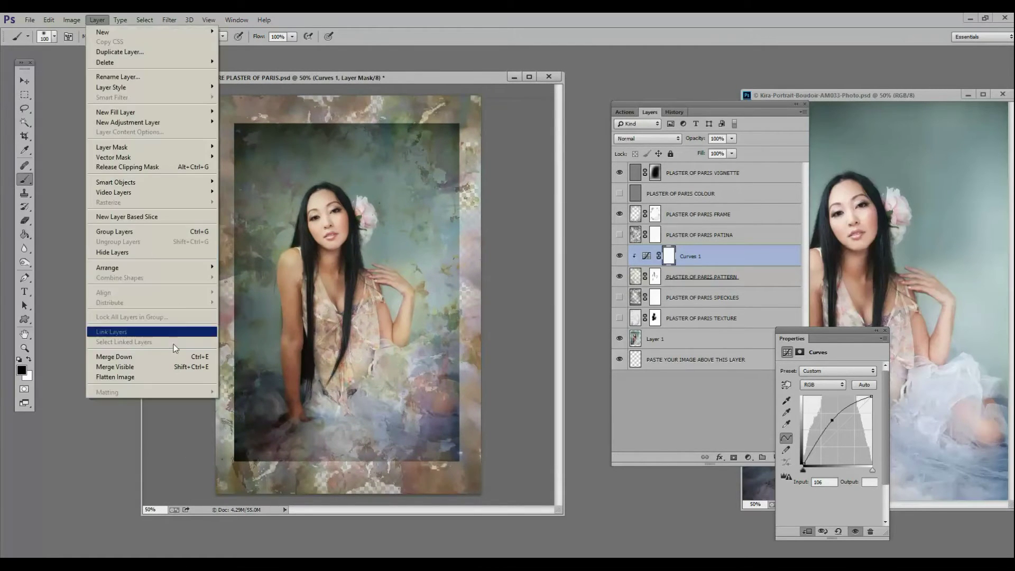
pyautogui.click(172, 383)
pyautogui.click(486, 224)
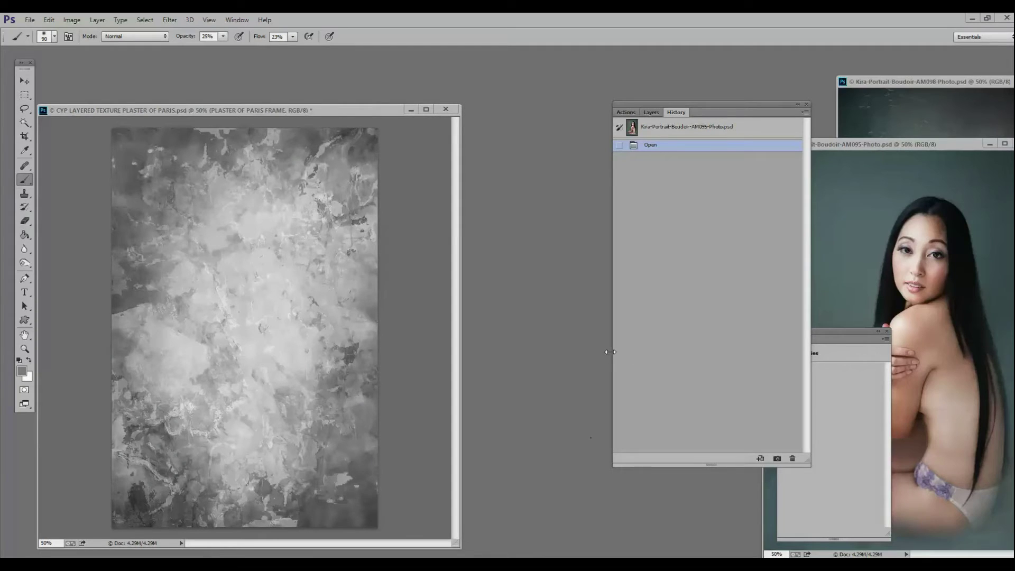
# Arrange the Plaster of Paris texture document beside the new photo windows and bring up the layer list.
pyautogui.moveTo(318, 110)
pyautogui.mouseDown()
pyautogui.moveTo(457, 104)
pyautogui.moveTo(377, 78)
pyautogui.mouseUp()
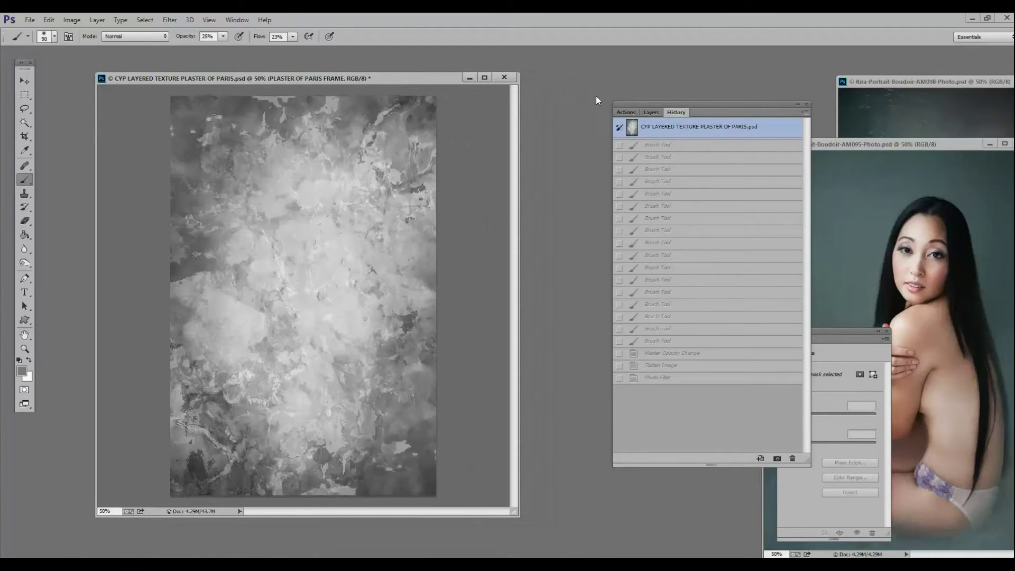
pyautogui.click(650, 112)
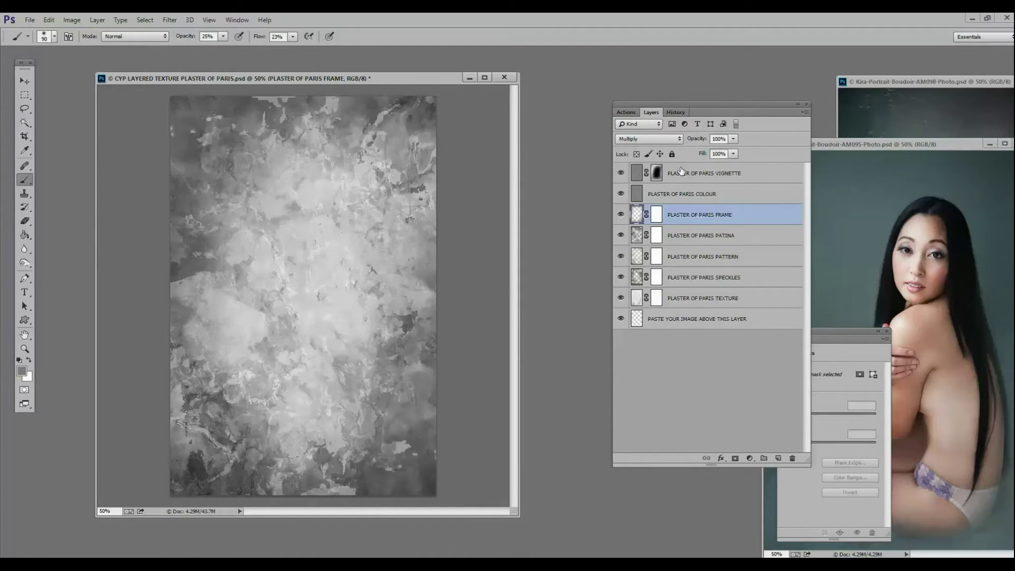
pyautogui.click(668, 113)
pyautogui.click(651, 113)
pyautogui.moveTo(881, 157); pyautogui.dragTo(600, 154)
pyautogui.moveTo(667, 163); pyautogui.dragTo(763, 154)
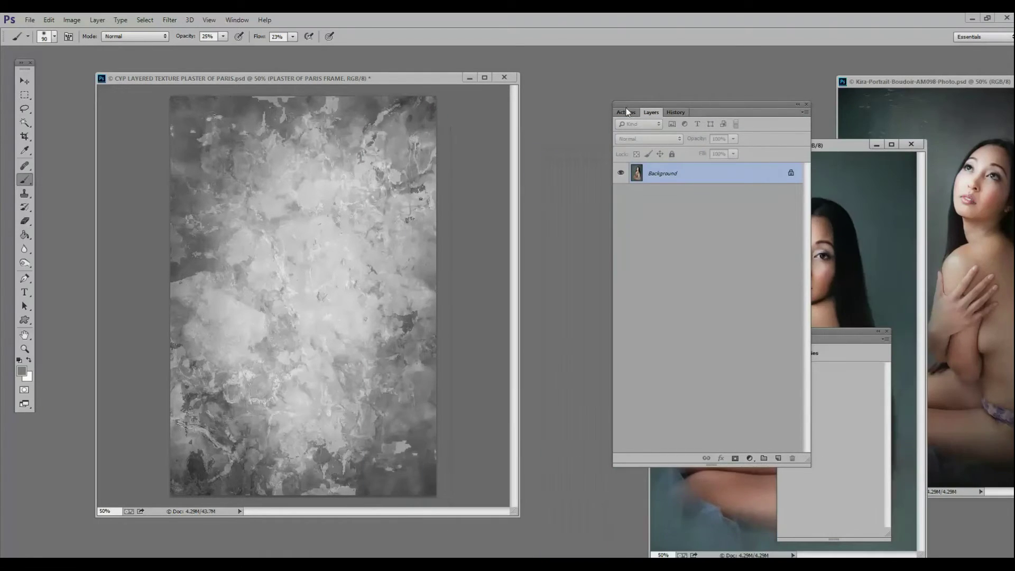
pyautogui.click(626, 112)
pyautogui.click(648, 112)
# Copy the Kira-Portrait-Boudoir-AM095 photo into the texture document directly above the PASTE YOUR IMAGE ABOVE THIS LAYER layer.
pyautogui.click(391, 83)
pyautogui.click(688, 320)
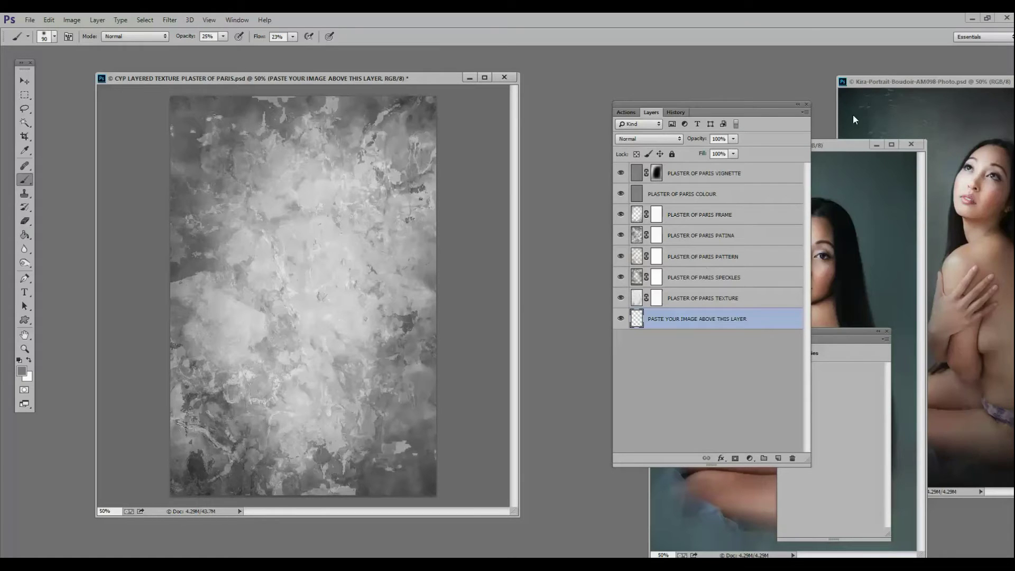
pyautogui.moveTo(837, 144); pyautogui.dragTo(801, 66)
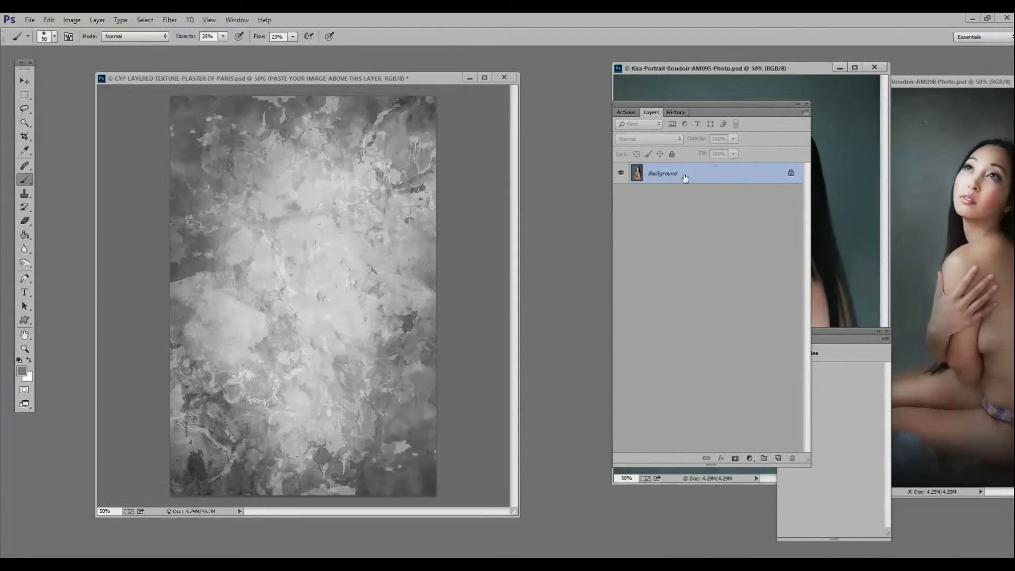
pyautogui.moveTo(684, 173); pyautogui.dragTo(329, 208)
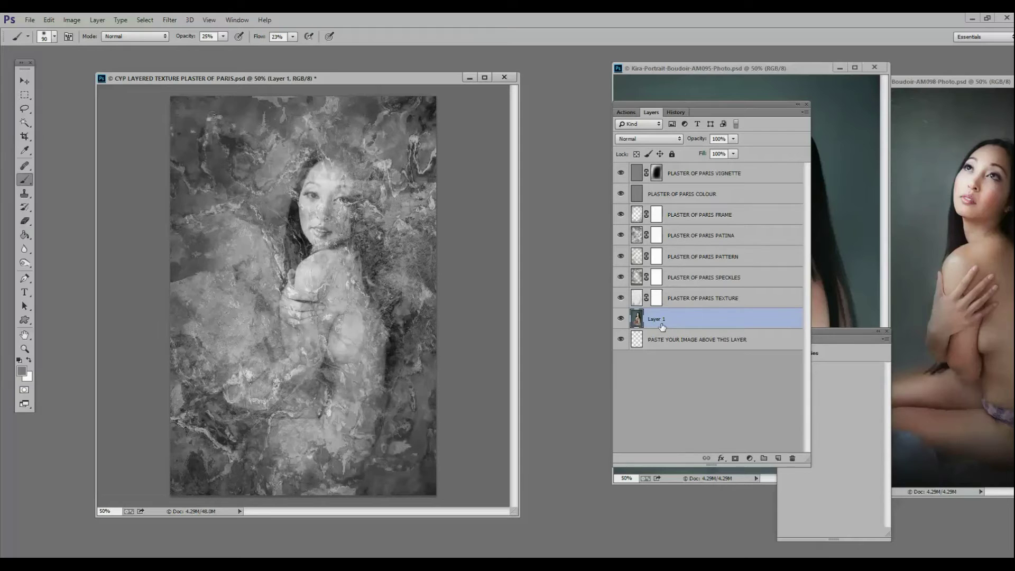
# Hide every layer above PLASTER OF PARIS TEXTURE and set that texture layer's opacity to 100%.
pyautogui.moveTo(622, 300); pyautogui.dragTo(621, 179)
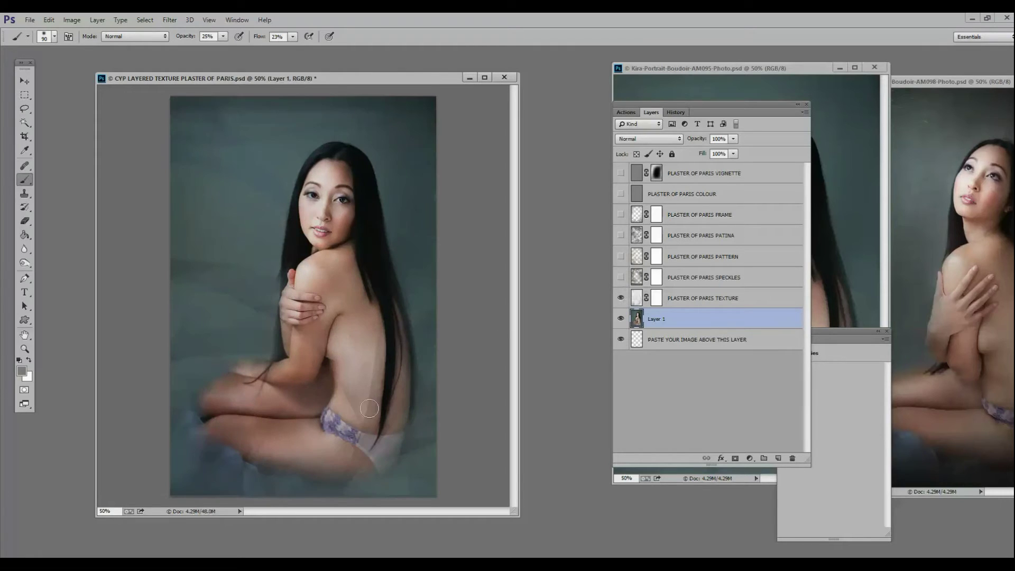
pyautogui.click(683, 295)
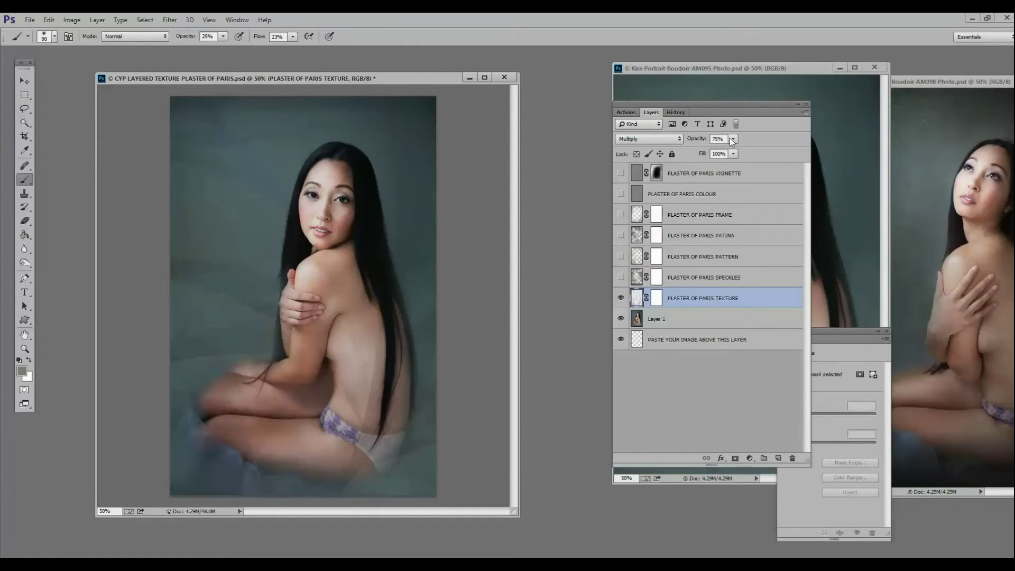
pyautogui.moveTo(734, 153); pyautogui.dragTo(761, 155)
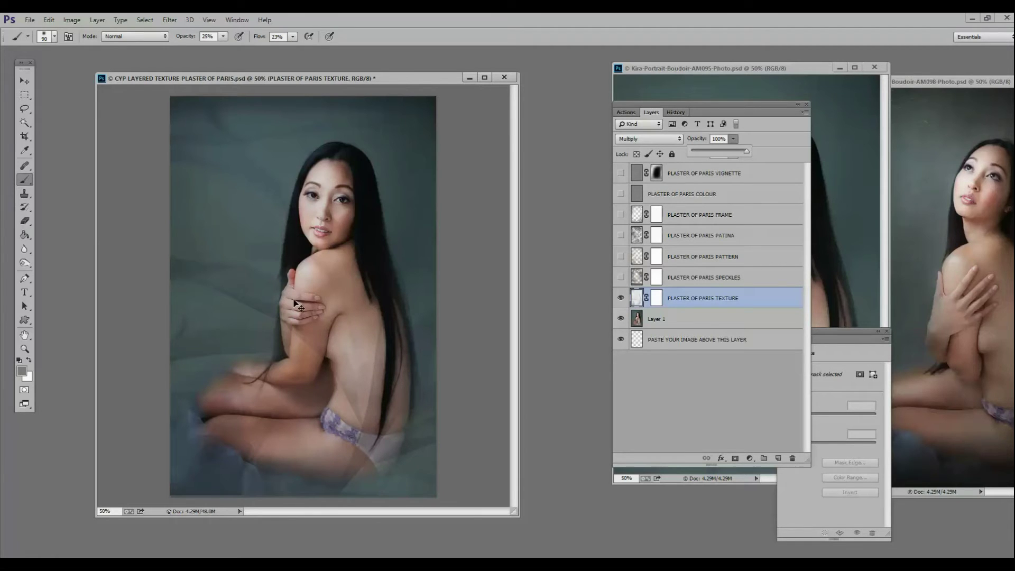
# Scale the PLASTER OF PARIS TEXTURE layer to about 50% by 43%, rotate it about -124 degrees, and place it behind the woman's head.
pyautogui.hotkey('ctrl', 't')
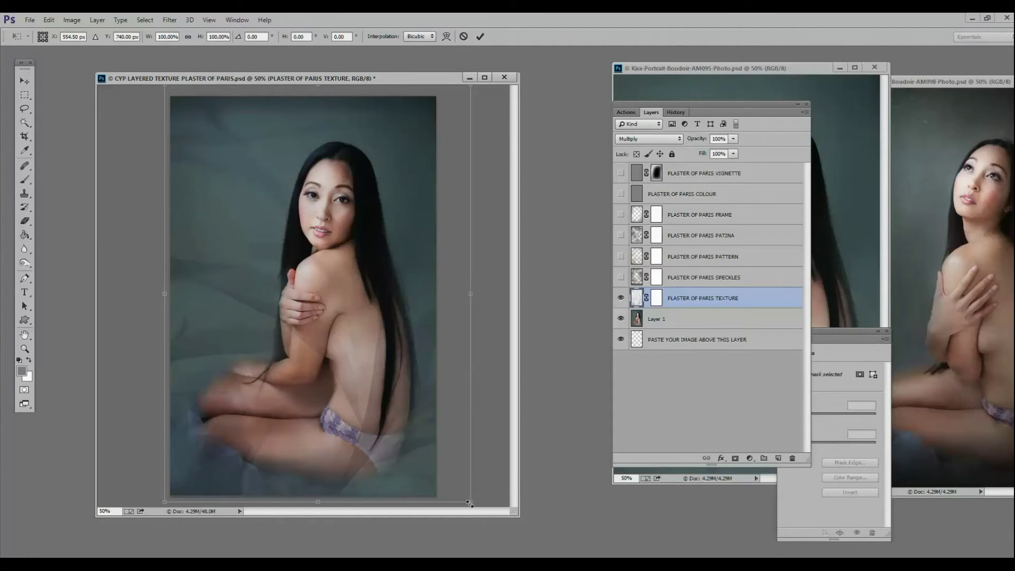
pyautogui.moveTo(469, 505); pyautogui.dragTo(309, 139)
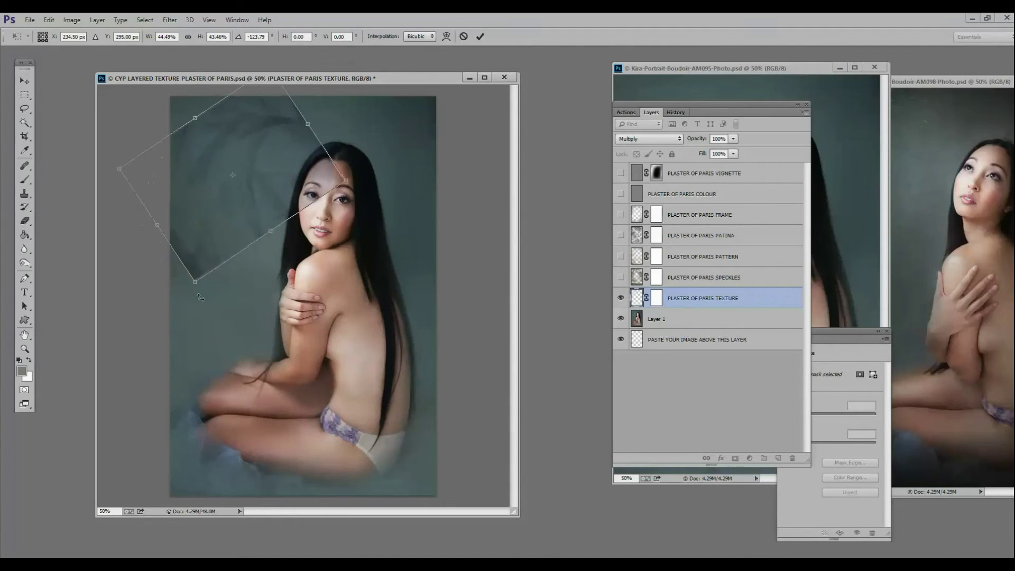
pyautogui.moveTo(195, 284); pyautogui.dragTo(225, 320)
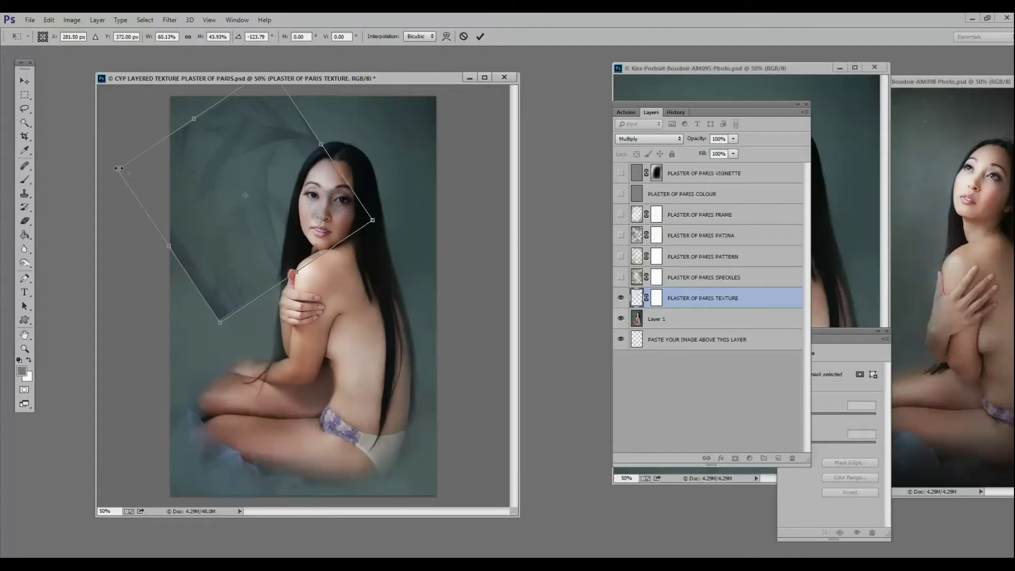
pyautogui.moveTo(119, 169); pyautogui.dragTo(161, 205)
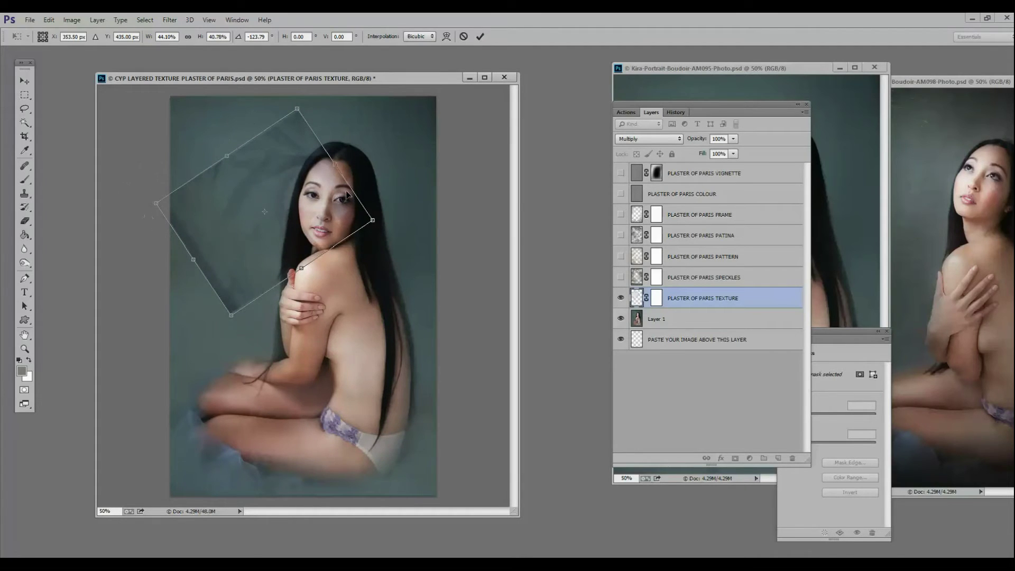
pyautogui.moveTo(346, 196); pyautogui.dragTo(340, 178)
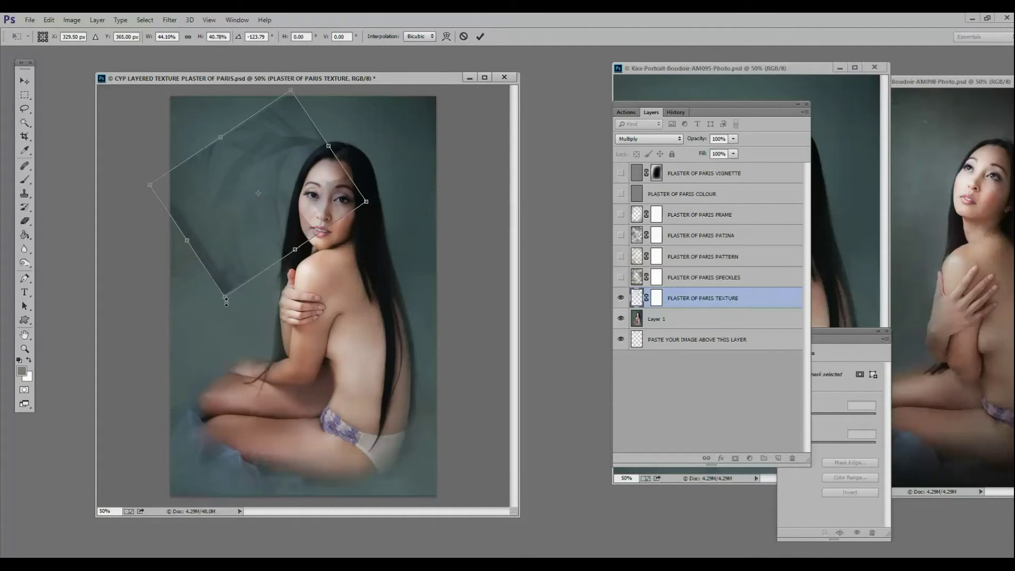
pyautogui.moveTo(223, 298); pyautogui.dragTo(228, 317)
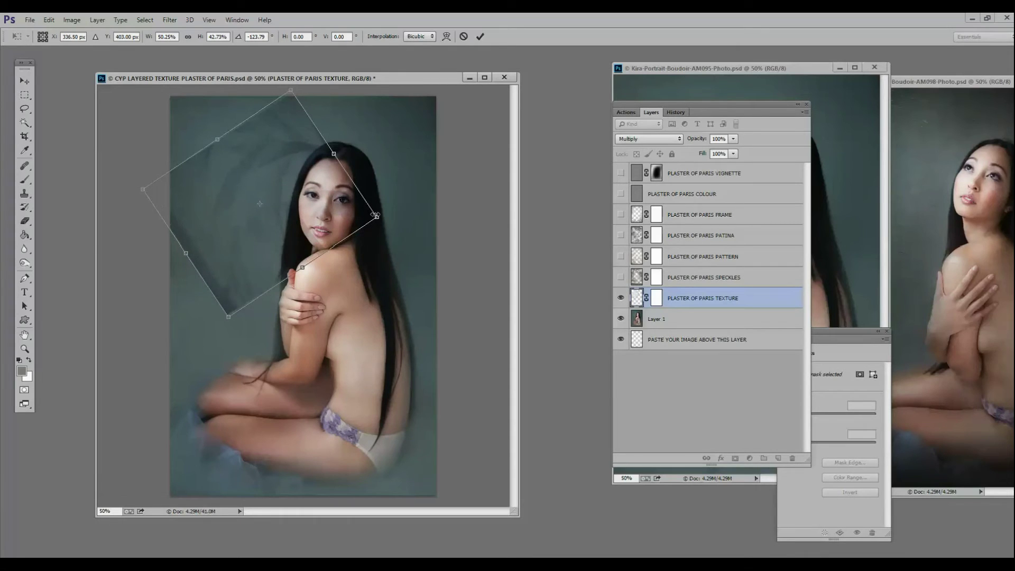
pyautogui.press('Return')
# Mask the texture off the woman's face, hair and shoulder with a black brush at 100% opacity and 100% flow.
pyautogui.press('b')
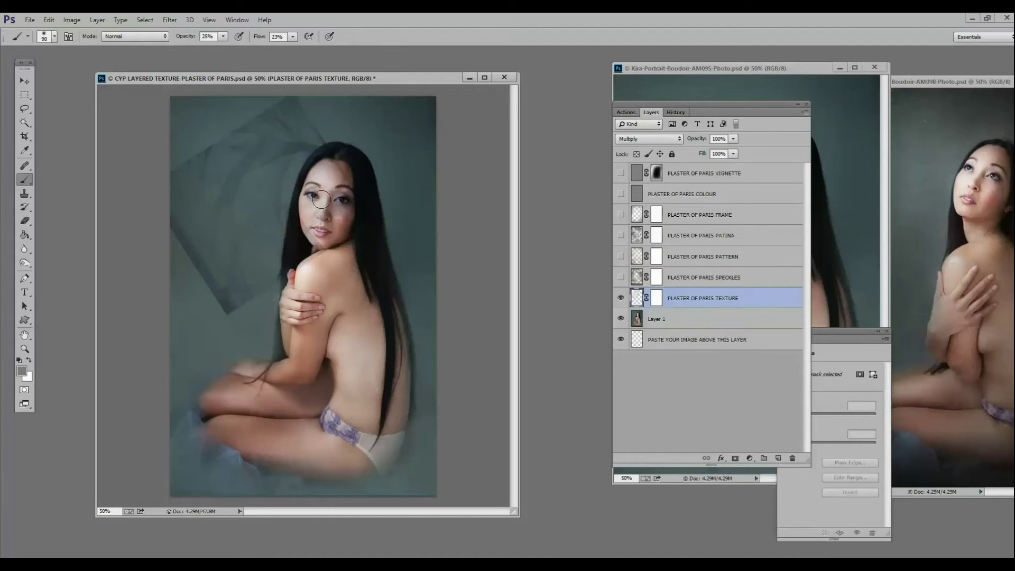
pyautogui.click(657, 299)
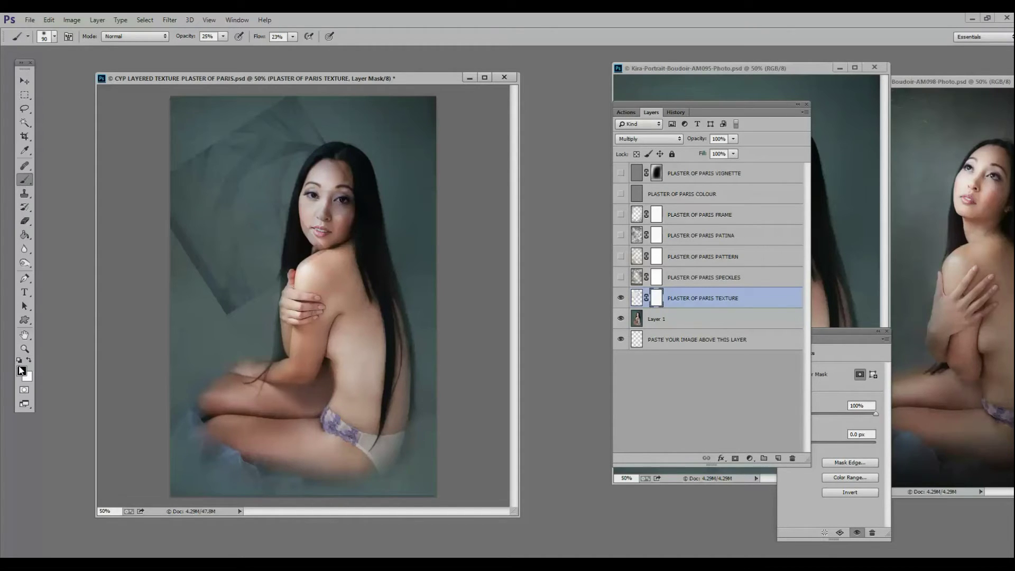
pyautogui.click(293, 36)
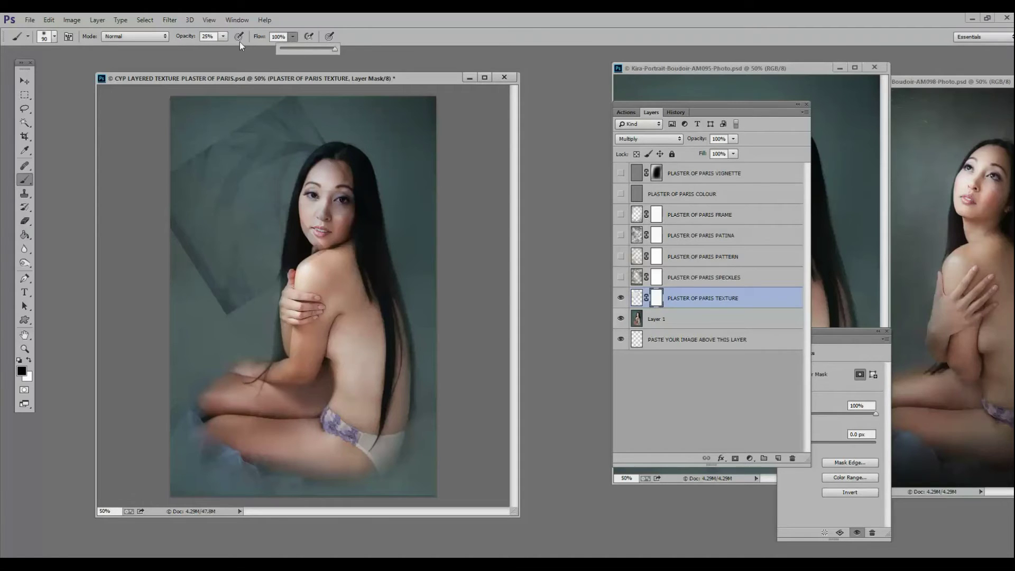
pyautogui.click(223, 37)
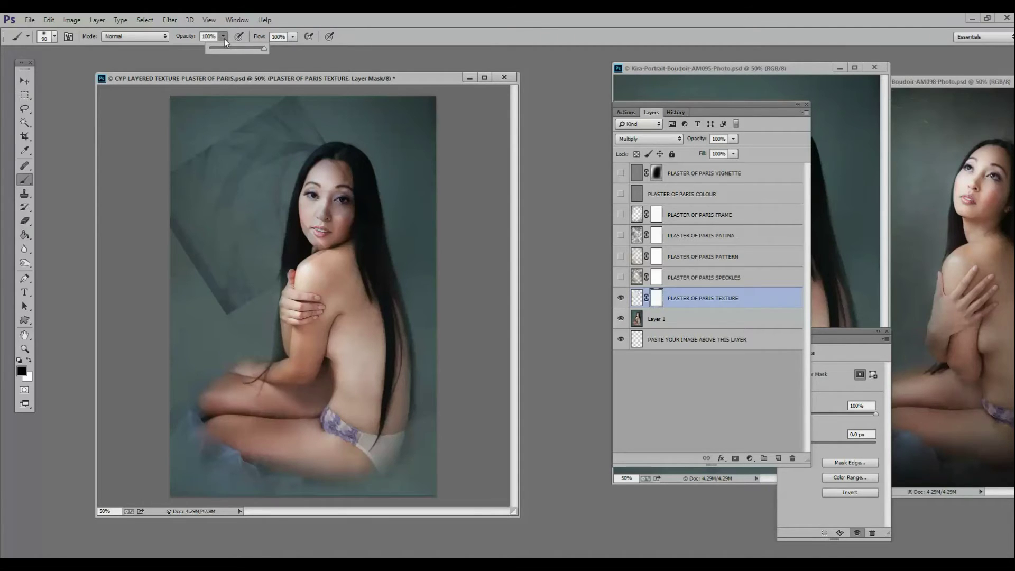
pyautogui.click(340, 171)
pyautogui.moveTo(340, 171)
pyautogui.mouseDown()
pyautogui.moveTo(341, 215)
pyautogui.moveTo(330, 205)
pyautogui.moveTo(318, 215)
pyautogui.moveTo(324, 249)
pyautogui.mouseUp()
pyautogui.moveTo(335, 170)
pyautogui.mouseDown()
pyautogui.moveTo(310, 256)
pyautogui.moveTo(336, 279)
pyautogui.moveTo(297, 302)
pyautogui.moveTo(293, 283)
pyautogui.moveTo(283, 310)
pyautogui.moveTo(308, 303)
pyautogui.moveTo(311, 186)
pyautogui.mouseUp()
pyautogui.moveTo(350, 305)
pyautogui.mouseDown()
pyautogui.moveTo(327, 275)
pyautogui.moveTo(332, 246)
pyautogui.mouseUp()
# Mask away the hard edges of the texture patch in the background with the brush flow at 50%.
pyautogui.moveTo(296, 36); pyautogui.dragTo(252, 49)
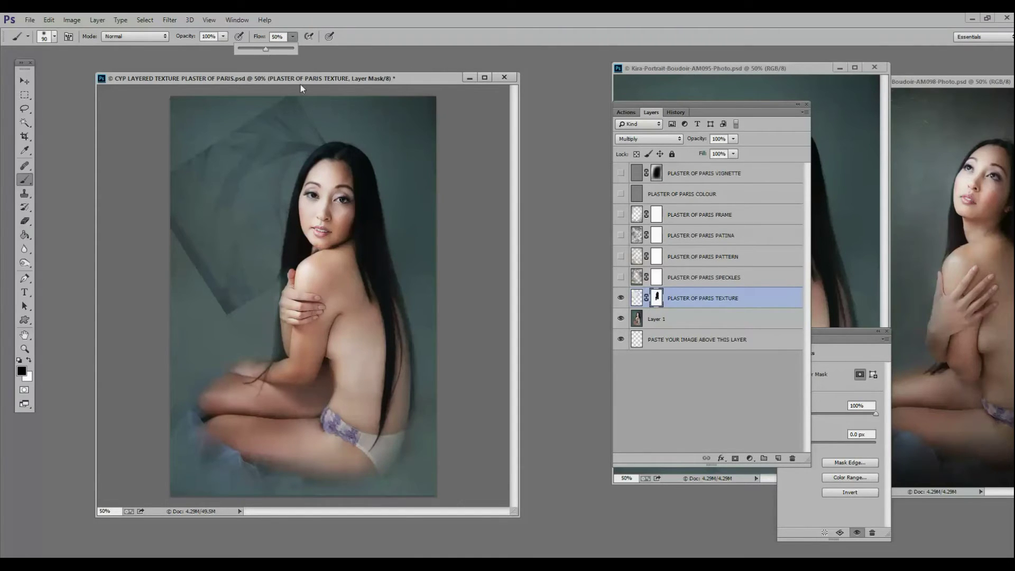
pyautogui.click(259, 94)
pyautogui.moveTo(298, 102)
pyautogui.mouseDown()
pyautogui.moveTo(326, 127)
pyautogui.moveTo(314, 133)
pyautogui.moveTo(323, 139)
pyautogui.moveTo(314, 120)
pyautogui.moveTo(248, 111)
pyautogui.moveTo(186, 182)
pyautogui.moveTo(169, 241)
pyautogui.moveTo(213, 136)
pyautogui.moveTo(189, 168)
pyautogui.moveTo(257, 114)
pyautogui.moveTo(295, 114)
pyautogui.moveTo(311, 134)
pyautogui.moveTo(217, 119)
pyautogui.moveTo(160, 234)
pyautogui.moveTo(170, 261)
pyautogui.moveTo(185, 241)
pyautogui.moveTo(208, 323)
pyautogui.moveTo(225, 314)
pyautogui.moveTo(227, 323)
pyautogui.moveTo(250, 292)
pyautogui.moveTo(274, 294)
pyautogui.moveTo(208, 310)
pyautogui.mouseUp()
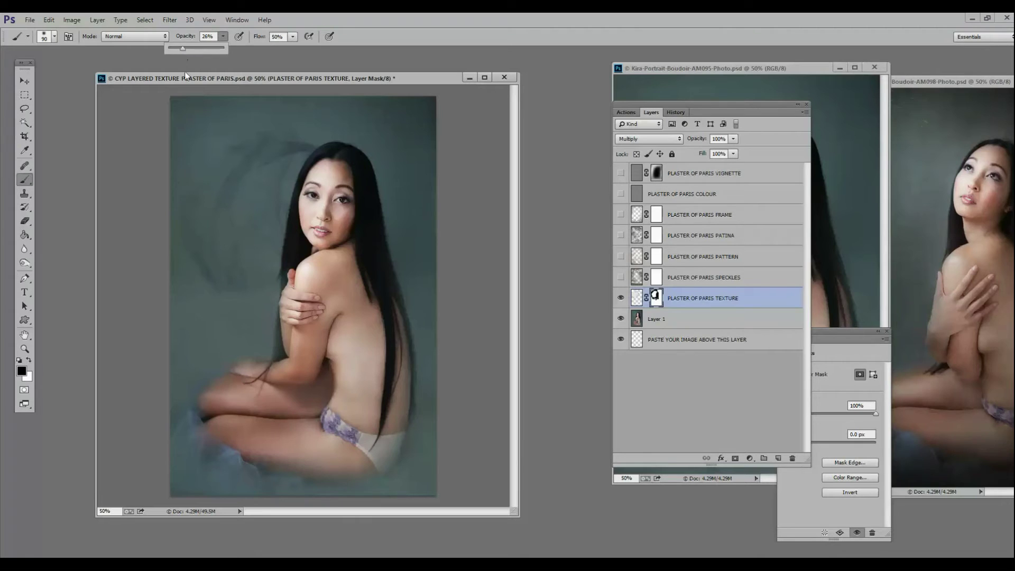
# Soften the remaining background texture on the layer mask using a size 150 brush at 26% opacity.
pyautogui.press(']')
pyautogui.press(']')
pyautogui.press(']')
pyautogui.moveTo(211, 152)
pyautogui.mouseDown()
pyautogui.moveTo(201, 307)
pyautogui.moveTo(222, 241)
pyautogui.moveTo(200, 331)
pyautogui.moveTo(218, 340)
pyautogui.moveTo(261, 318)
pyautogui.moveTo(227, 299)
pyautogui.moveTo(190, 315)
pyautogui.moveTo(243, 167)
pyautogui.moveTo(228, 144)
pyautogui.moveTo(292, 127)
pyautogui.moveTo(230, 144)
pyautogui.moveTo(264, 128)
pyautogui.moveTo(217, 168)
pyautogui.moveTo(187, 154)
pyautogui.moveTo(197, 246)
pyautogui.moveTo(188, 287)
pyautogui.moveTo(219, 279)
pyautogui.moveTo(244, 320)
pyautogui.moveTo(259, 319)
pyautogui.moveTo(256, 331)
pyautogui.moveTo(238, 236)
pyautogui.moveTo(207, 233)
pyautogui.moveTo(184, 263)
pyautogui.moveTo(208, 335)
pyautogui.moveTo(197, 265)
pyautogui.moveTo(263, 308)
pyautogui.moveTo(267, 202)
pyautogui.moveTo(232, 182)
pyautogui.moveTo(294, 173)
pyautogui.moveTo(271, 178)
pyautogui.mouseUp()
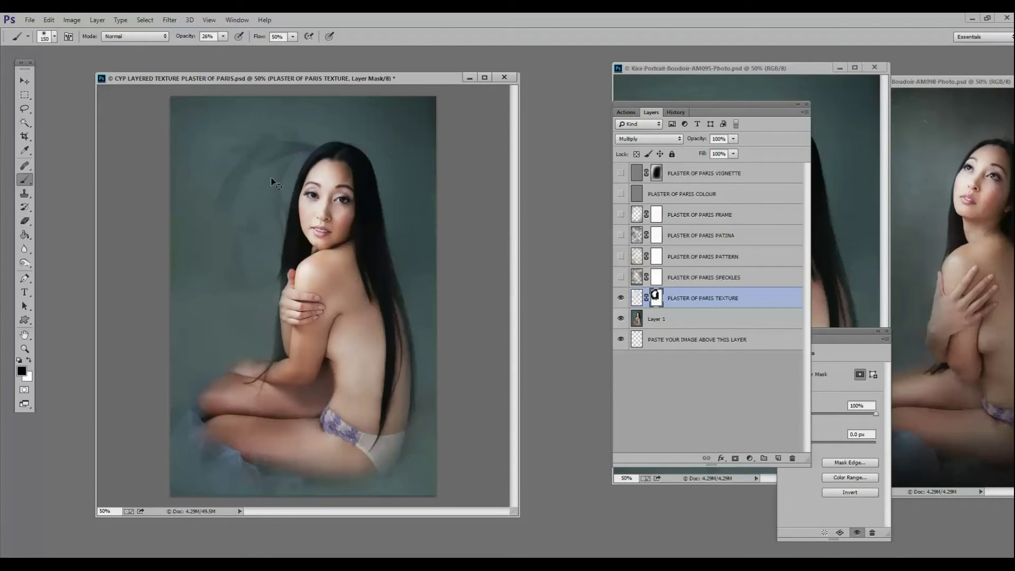
# Rotate the PLASTER OF PARIS TEXTURE layer about -19.25 degrees, reposition it behind the woman, and set the brush flow to 100%.
pyautogui.hotkey('ctrl', 't')
pyautogui.moveTo(401, 296); pyautogui.dragTo(426, 263)
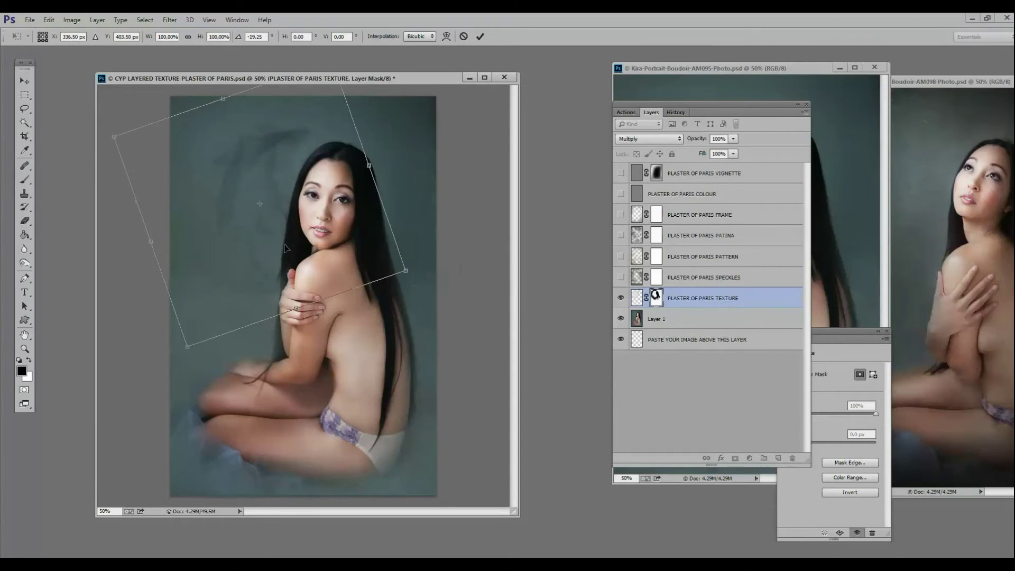
pyautogui.moveTo(235, 295); pyautogui.dragTo(249, 315)
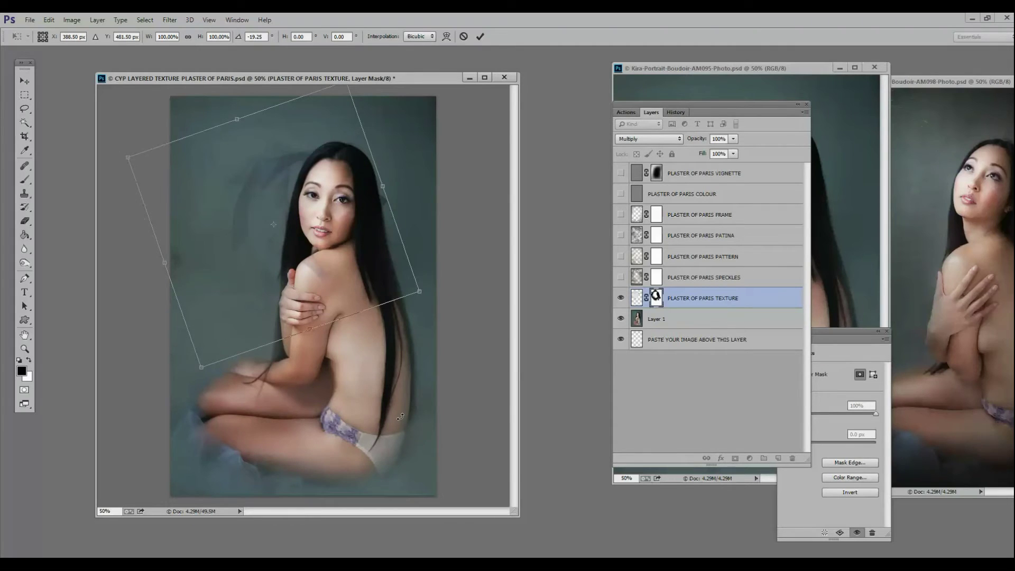
pyautogui.press('Return')
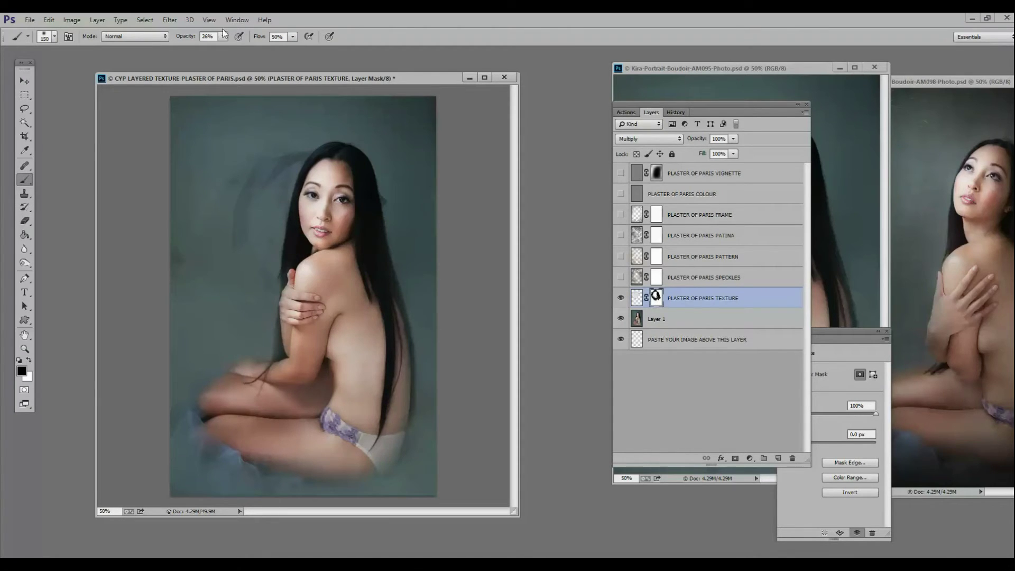
pyautogui.click(319, 49)
# Duplicate the PLASTER OF PARIS TEXTURE layer and move the copy down over the lower part of the portrait.
pyautogui.rightClick(677, 300)
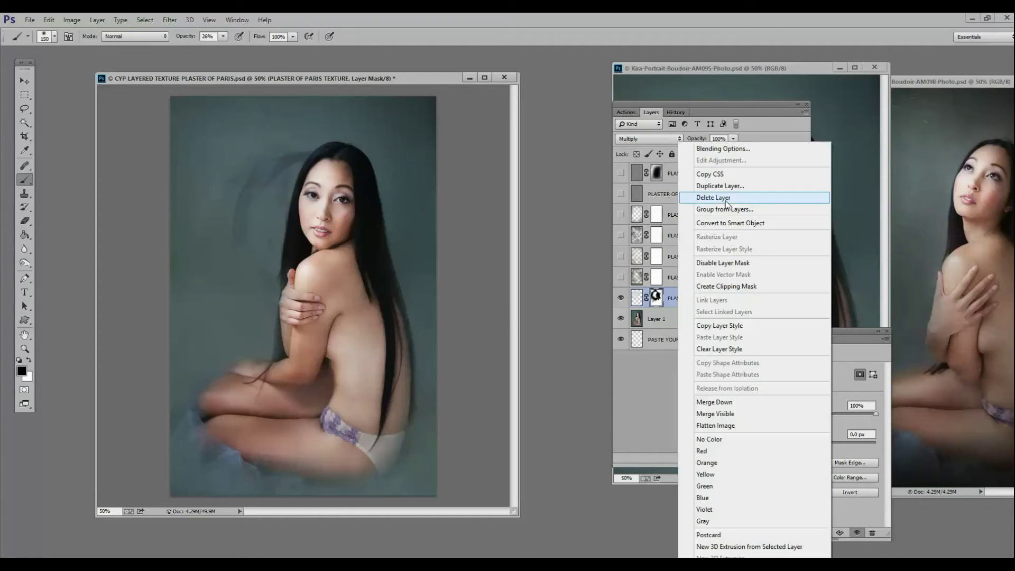
pyautogui.click(729, 187)
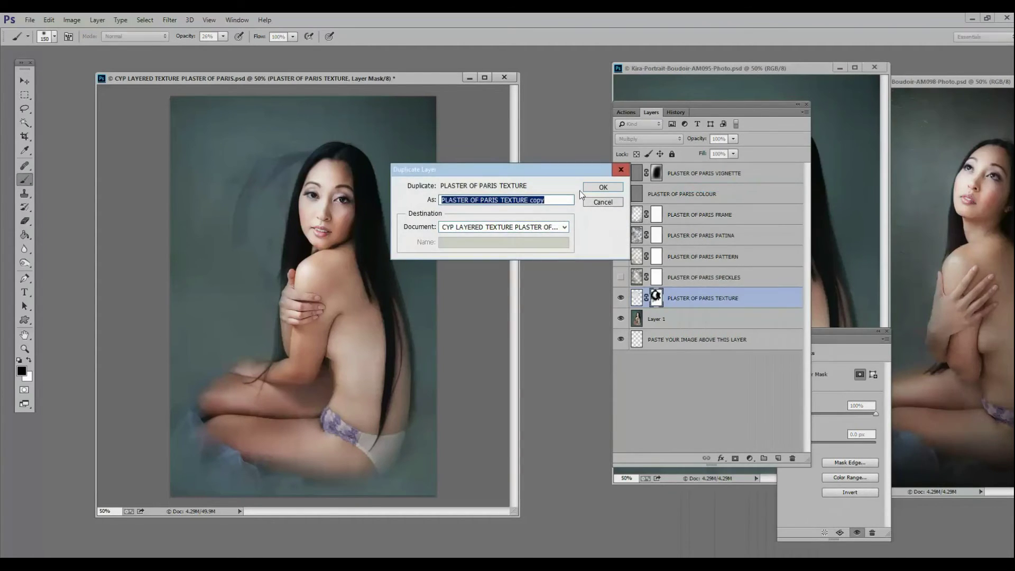
pyautogui.press('Return')
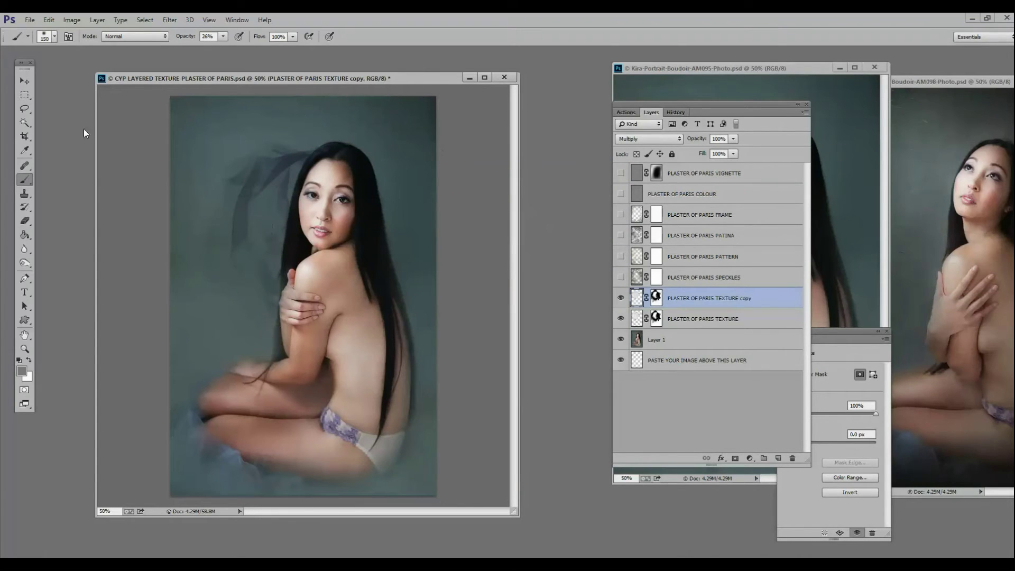
pyautogui.click(19, 80)
pyautogui.moveTo(264, 195)
pyautogui.mouseDown()
pyautogui.moveTo(223, 275)
pyautogui.moveTo(206, 270)
pyautogui.moveTo(215, 290)
pyautogui.moveTo(255, 253)
pyautogui.moveTo(268, 276)
pyautogui.moveTo(468, 272)
pyautogui.moveTo(465, 201)
pyautogui.moveTo(414, 438)
pyautogui.moveTo(344, 439)
pyautogui.moveTo(356, 463)
pyautogui.moveTo(293, 318)
pyautogui.moveTo(291, 362)
pyautogui.moveTo(265, 420)
pyautogui.moveTo(391, 365)
pyautogui.mouseUp()
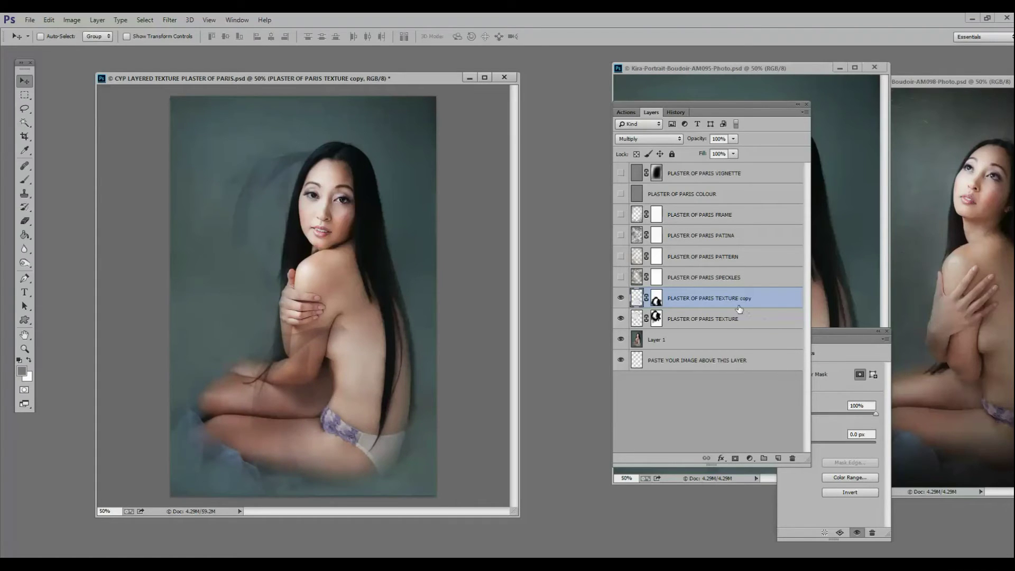
# Show the PLASTER OF PARIS SPECKLES layer in place of the texture and delete the PLASTER OF PARIS TEXTURE copy.
pyautogui.moveTo(739, 310); pyautogui.dragTo(795, 464)
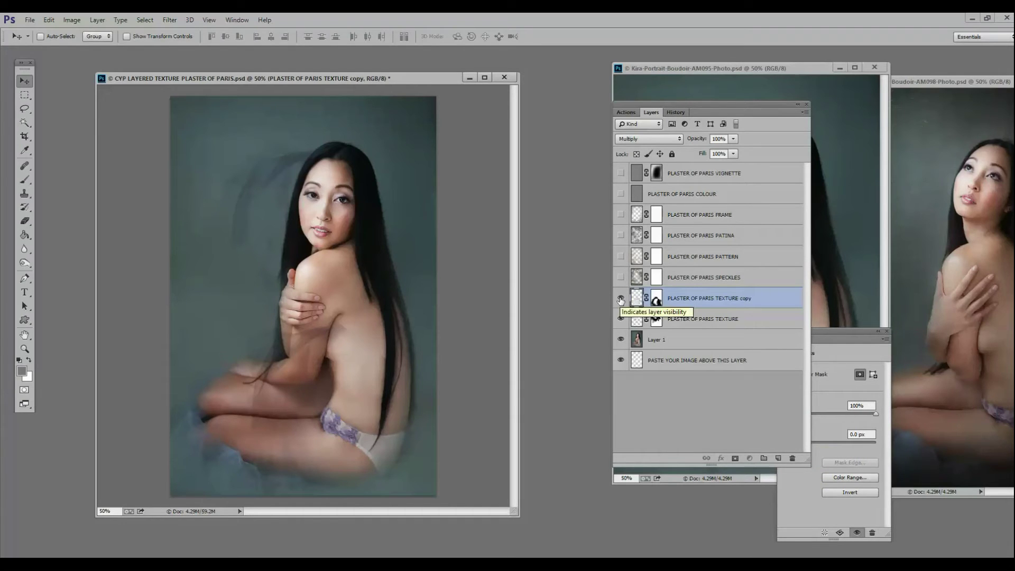
pyautogui.click(621, 277)
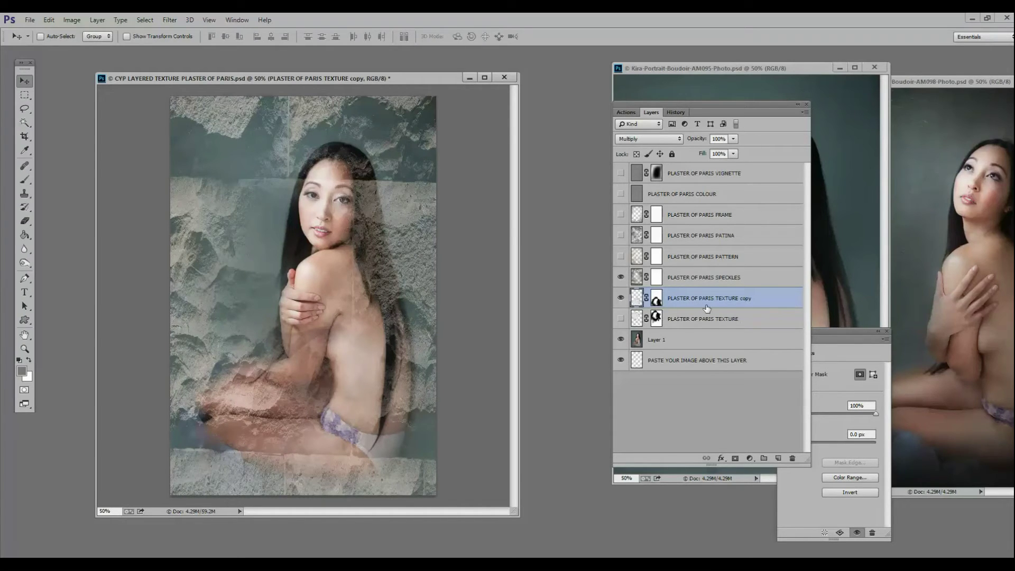
pyautogui.moveTo(713, 306); pyautogui.dragTo(792, 458)
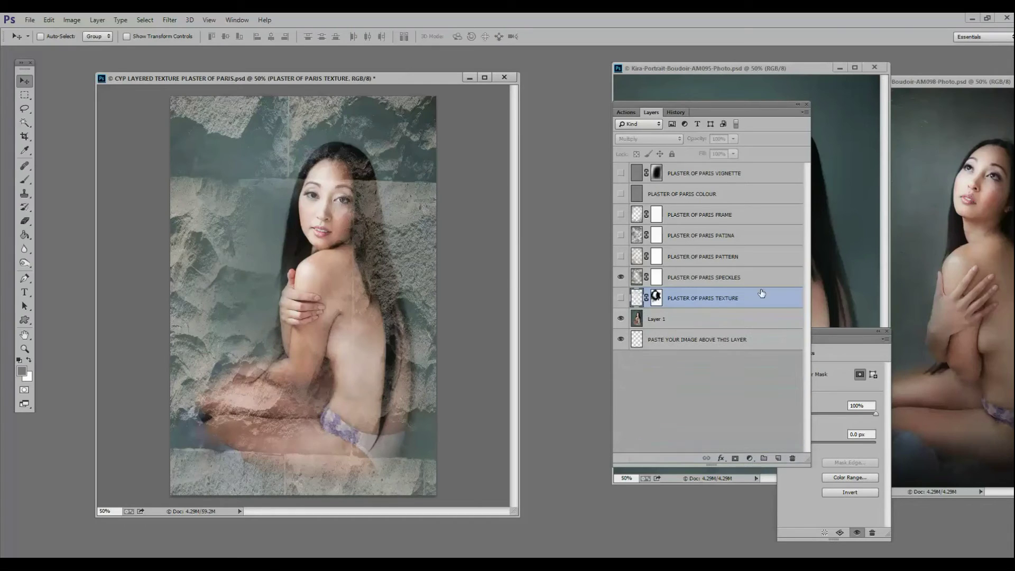
# Soften the horizontal and vertical seams of PLASTER OF PARIS SPECKLES on its layer mask with a black brush at 26% opacity.
pyautogui.click(732, 281)
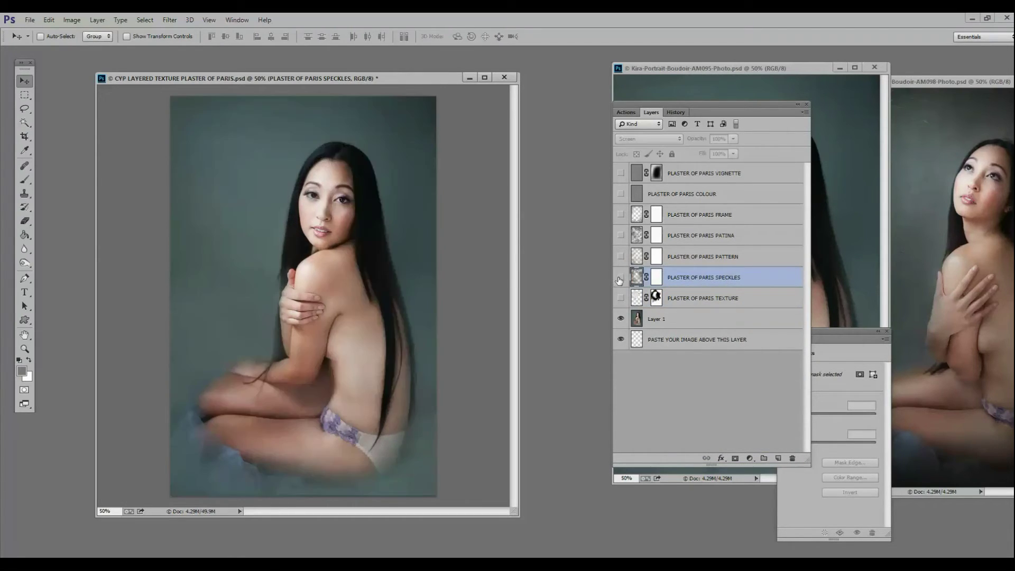
pyautogui.click(620, 279)
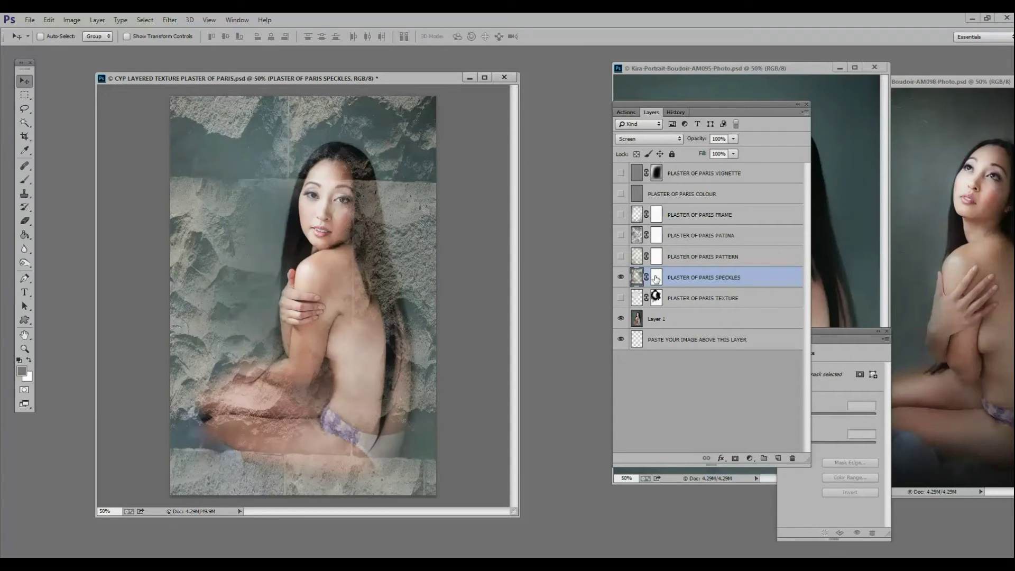
pyautogui.click(657, 277)
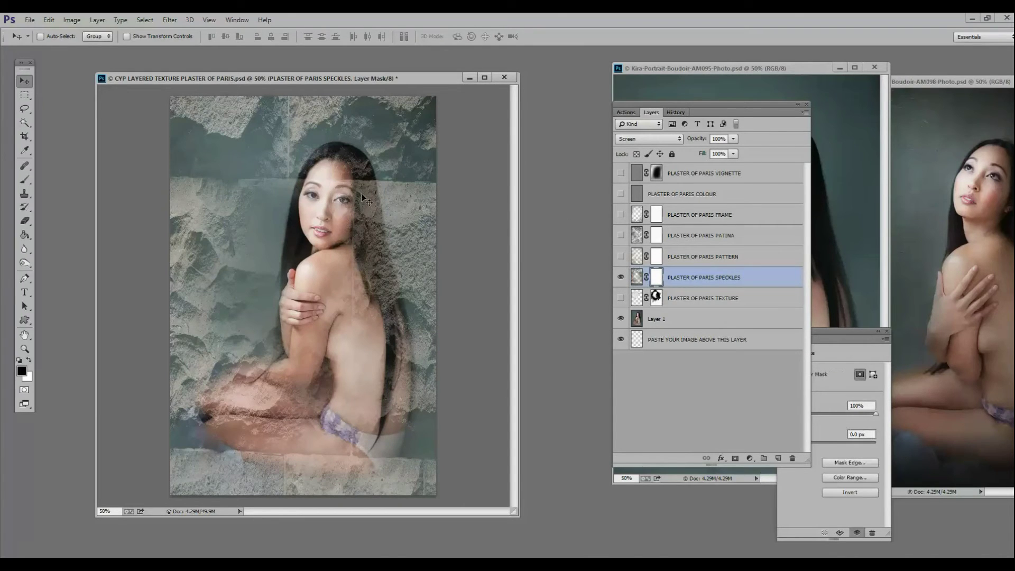
pyautogui.click(25, 181)
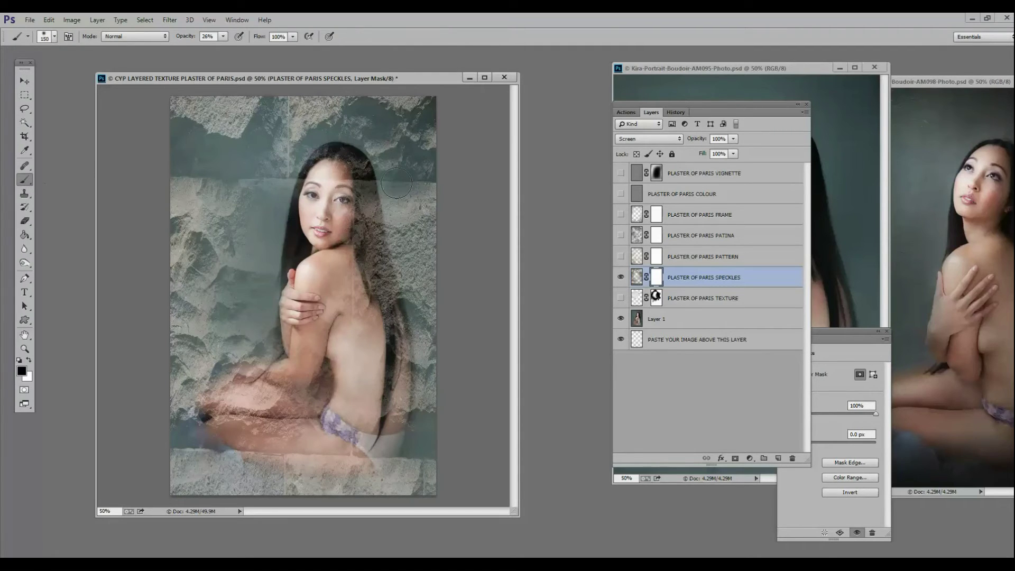
pyautogui.moveTo(373, 183)
pyautogui.mouseDown()
pyautogui.moveTo(344, 180)
pyautogui.moveTo(365, 185)
pyautogui.mouseUp()
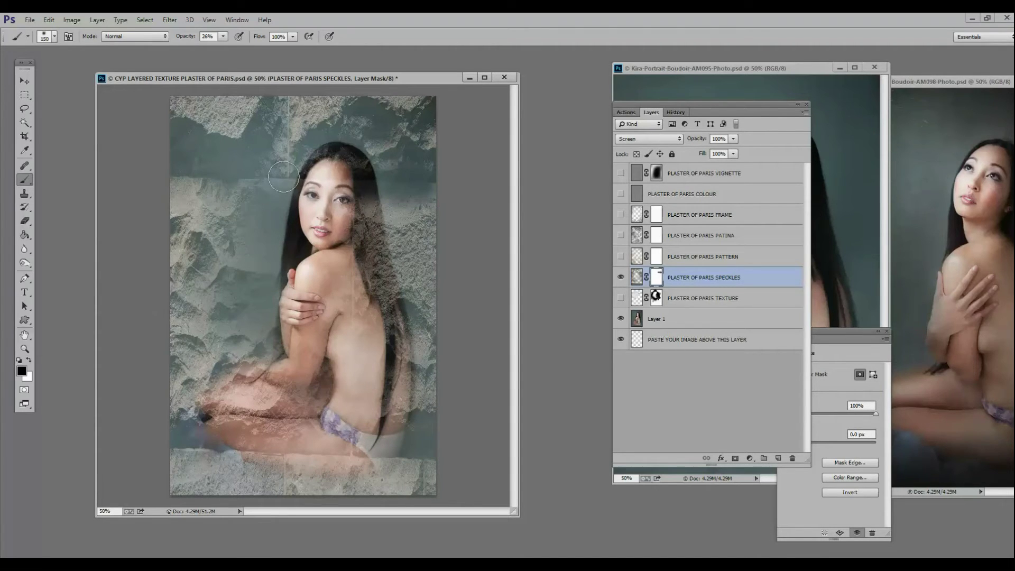
pyautogui.moveTo(284, 178); pyautogui.dragTo(168, 179)
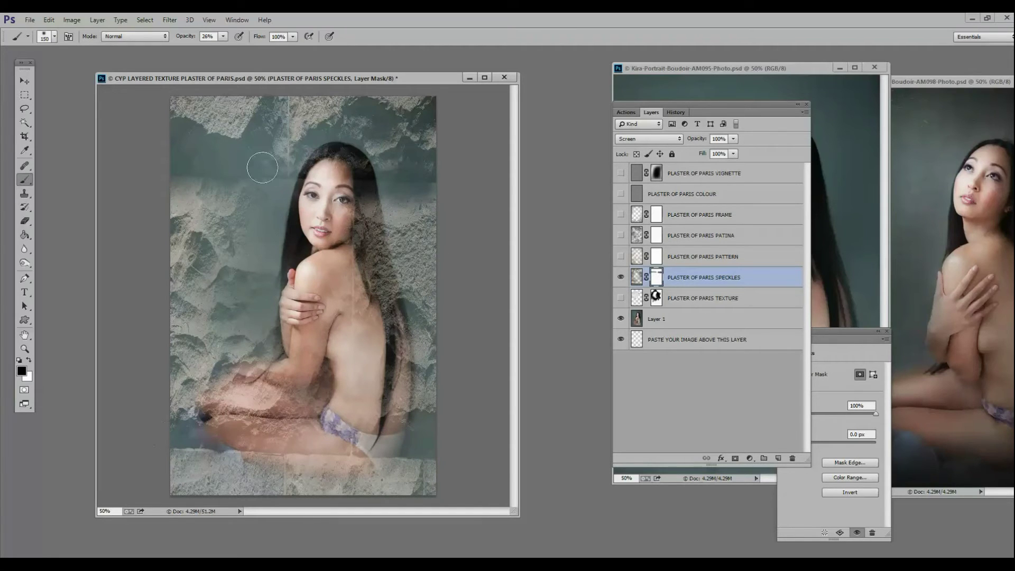
pyautogui.moveTo(289, 106); pyautogui.dragTo(290, 147)
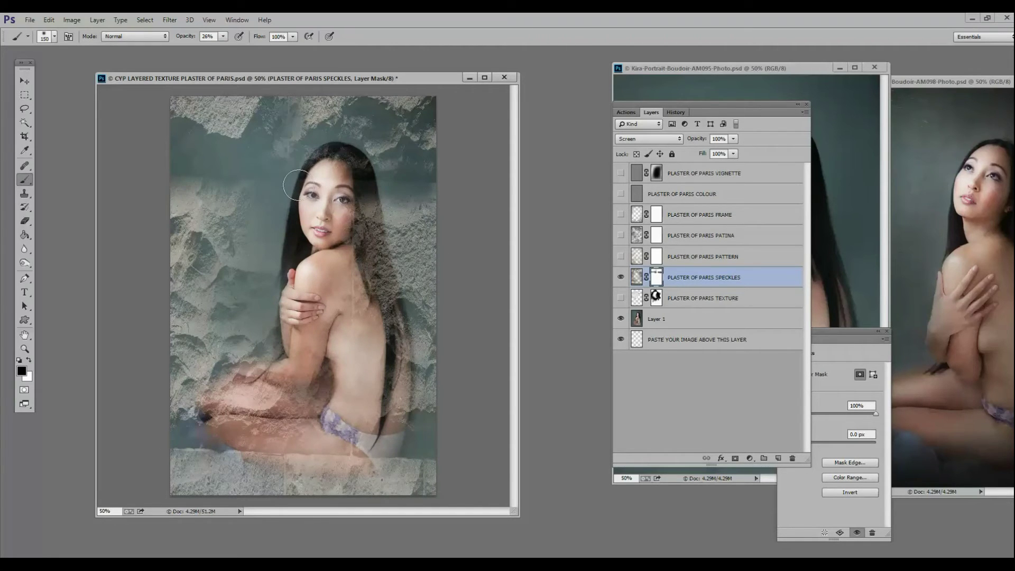
pyautogui.moveTo(360, 197)
pyautogui.mouseDown()
pyautogui.moveTo(402, 187)
pyautogui.moveTo(440, 195)
pyautogui.mouseUp()
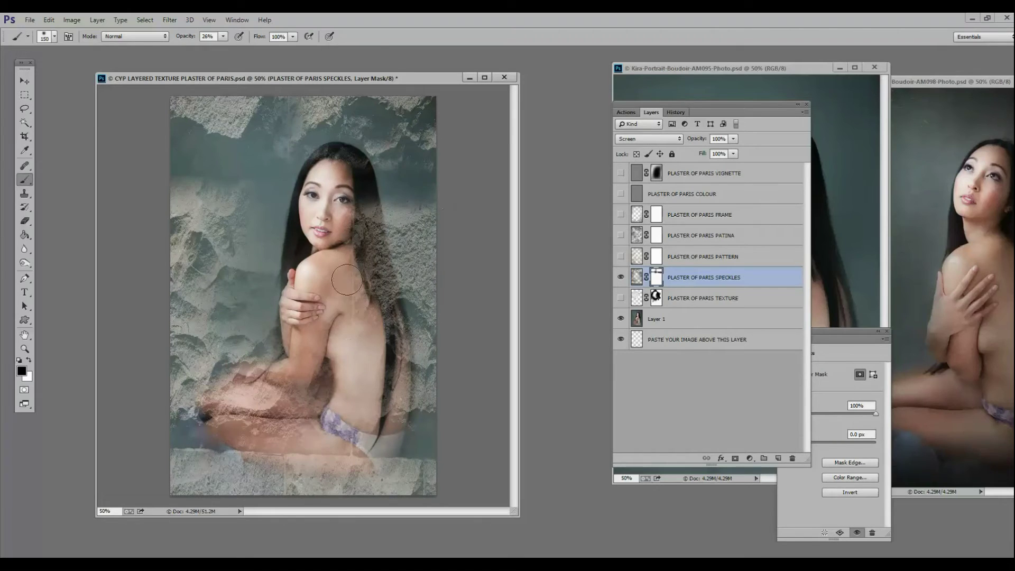
# Mask the speckles off the woman's hair, body and legs, raising the brush opacity to 49%.
pyautogui.moveTo(296, 459)
pyautogui.mouseDown()
pyautogui.moveTo(211, 442)
pyautogui.moveTo(191, 453)
pyautogui.moveTo(435, 449)
pyautogui.moveTo(390, 451)
pyautogui.moveTo(410, 455)
pyautogui.moveTo(365, 165)
pyautogui.mouseUp()
pyautogui.moveTo(350, 233); pyautogui.dragTo(336, 312)
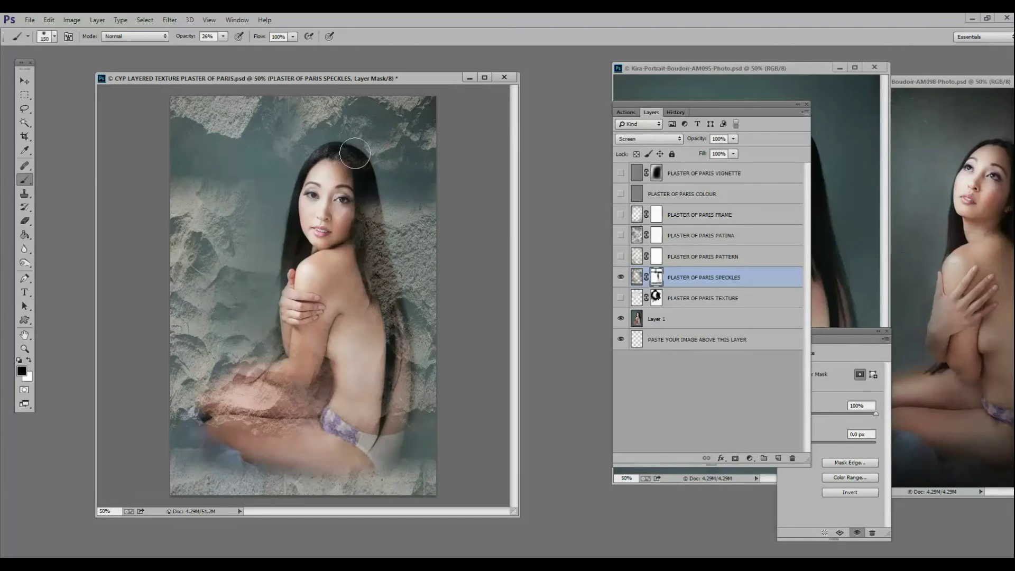
pyautogui.moveTo(353, 193)
pyautogui.mouseDown()
pyautogui.moveTo(374, 292)
pyautogui.moveTo(351, 214)
pyautogui.moveTo(316, 404)
pyautogui.moveTo(286, 374)
pyautogui.moveTo(278, 412)
pyautogui.moveTo(315, 405)
pyautogui.moveTo(263, 400)
pyautogui.moveTo(331, 388)
pyautogui.moveTo(310, 352)
pyautogui.moveTo(314, 327)
pyautogui.moveTo(284, 384)
pyautogui.moveTo(242, 371)
pyautogui.moveTo(261, 375)
pyautogui.moveTo(224, 401)
pyautogui.moveTo(228, 422)
pyautogui.moveTo(352, 442)
pyautogui.moveTo(261, 426)
pyautogui.moveTo(375, 417)
pyautogui.moveTo(345, 421)
pyautogui.moveTo(372, 319)
pyautogui.moveTo(366, 375)
pyautogui.moveTo(370, 265)
pyautogui.moveTo(395, 348)
pyautogui.moveTo(399, 224)
pyautogui.moveTo(417, 164)
pyautogui.mouseUp()
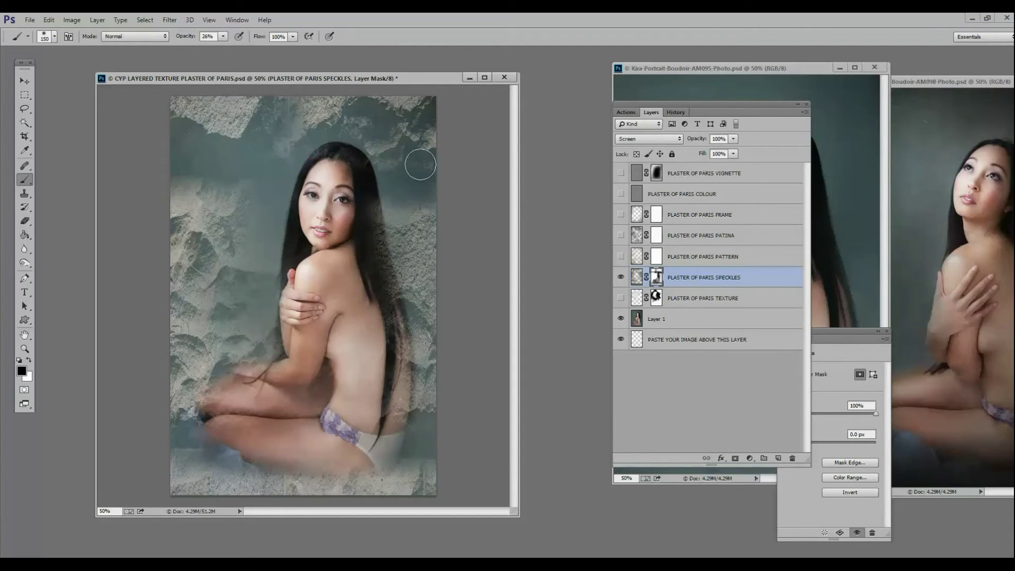
pyautogui.click(223, 36)
pyautogui.moveTo(220, 48); pyautogui.dragTo(236, 48)
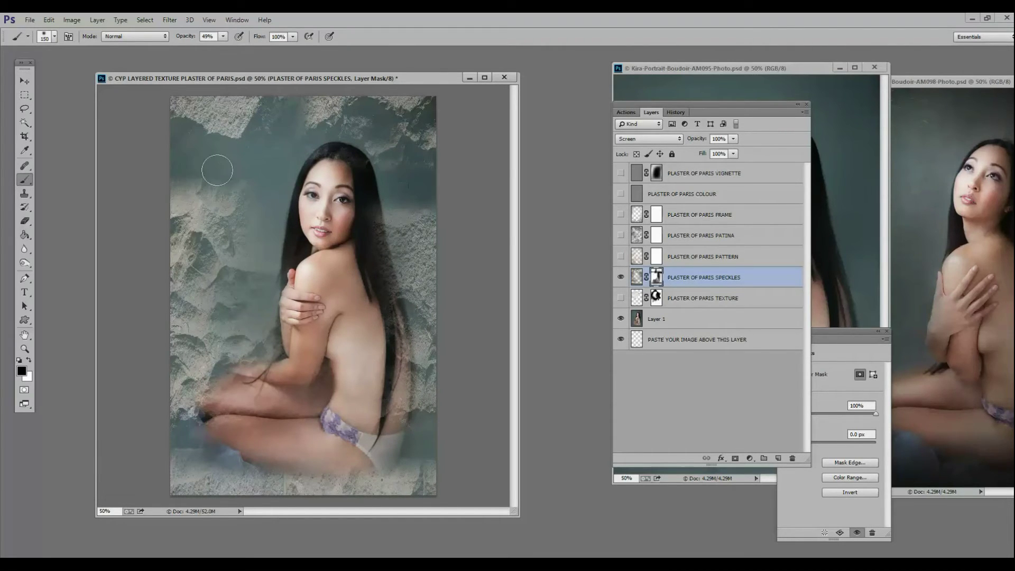
# Lower the PLASTER OF PARIS SPECKLES layer's opacity to 48%.
pyautogui.press('s')
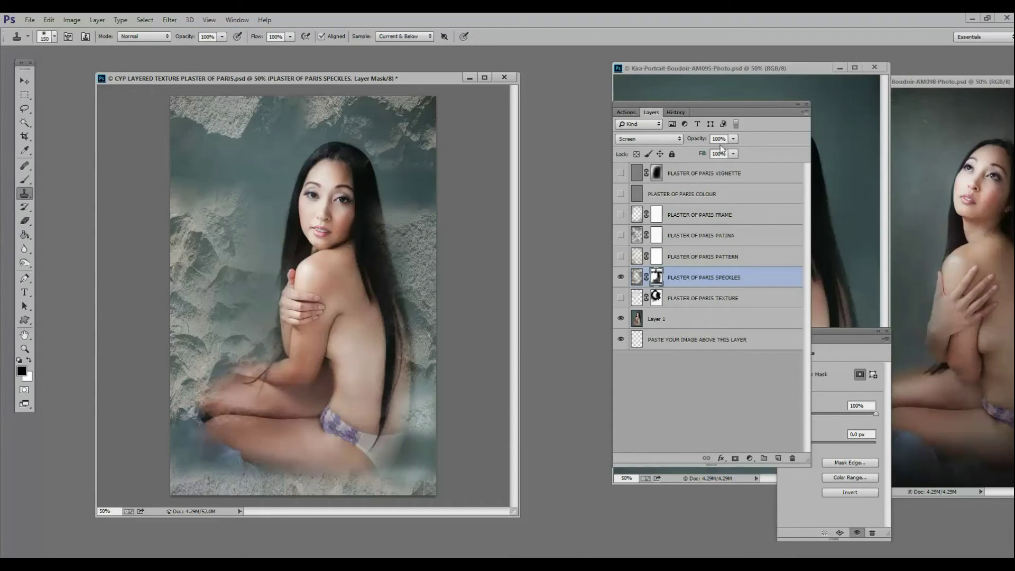
pyautogui.click(732, 139)
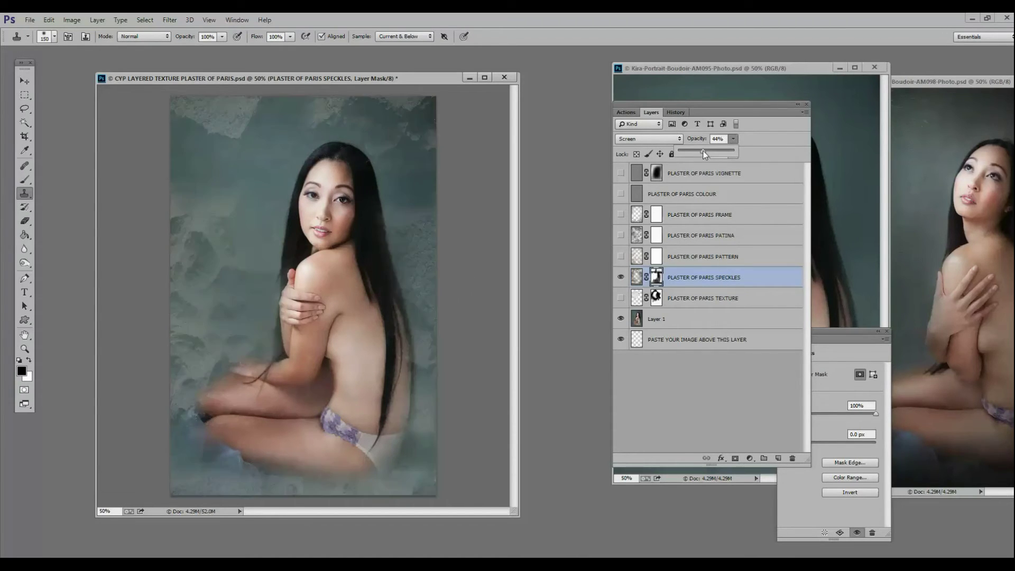
pyautogui.moveTo(703, 151); pyautogui.dragTo(705, 152)
# Show the PLASTER OF PARIS FRAME layer and mask it off the woman's face and upper body with a black brush.
pyautogui.click(621, 216)
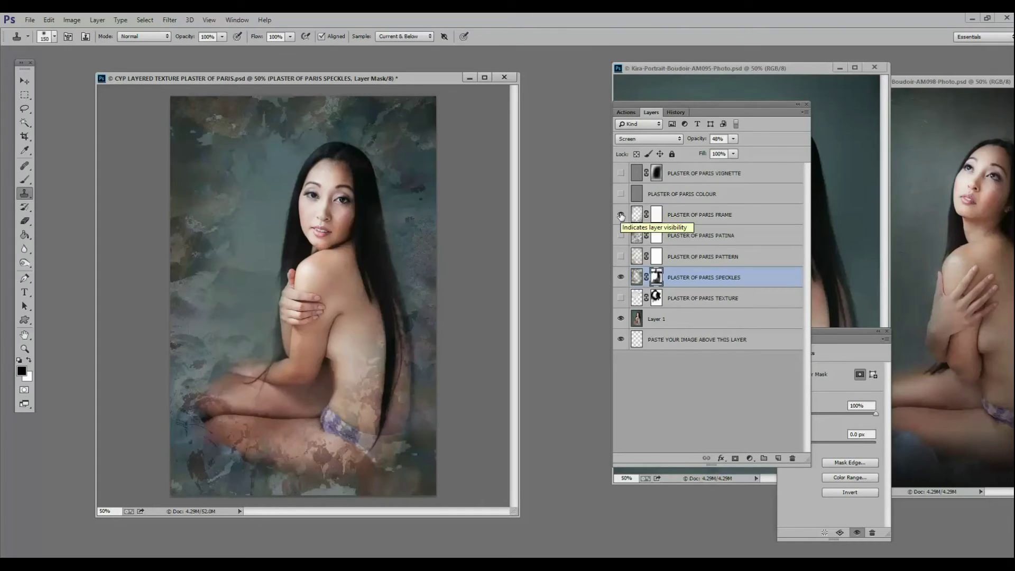
pyautogui.click(657, 214)
pyautogui.press('b')
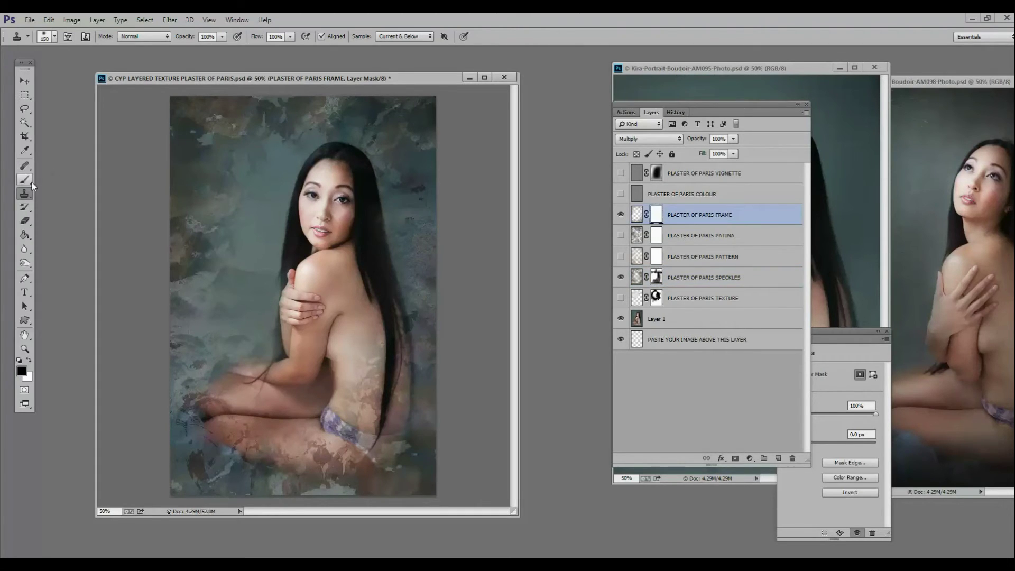
pyautogui.moveTo(326, 191); pyautogui.dragTo(334, 176)
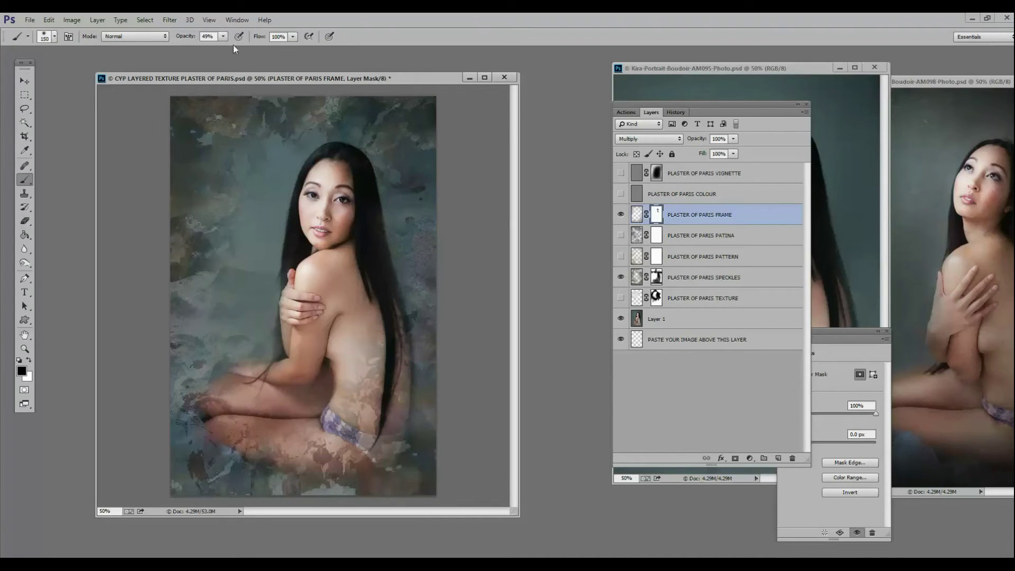
pyautogui.press('0')
pyautogui.moveTo(323, 312)
pyautogui.mouseDown()
pyautogui.moveTo(300, 360)
pyautogui.moveTo(307, 301)
pyautogui.moveTo(310, 384)
pyautogui.moveTo(339, 338)
pyautogui.moveTo(337, 387)
pyautogui.mouseUp()
# Mask the frame texture off the woman's back, hips and legs with the brush at 38% opacity.
pyautogui.click(223, 37)
pyautogui.moveTo(188, 49); pyautogui.dragTo(189, 49)
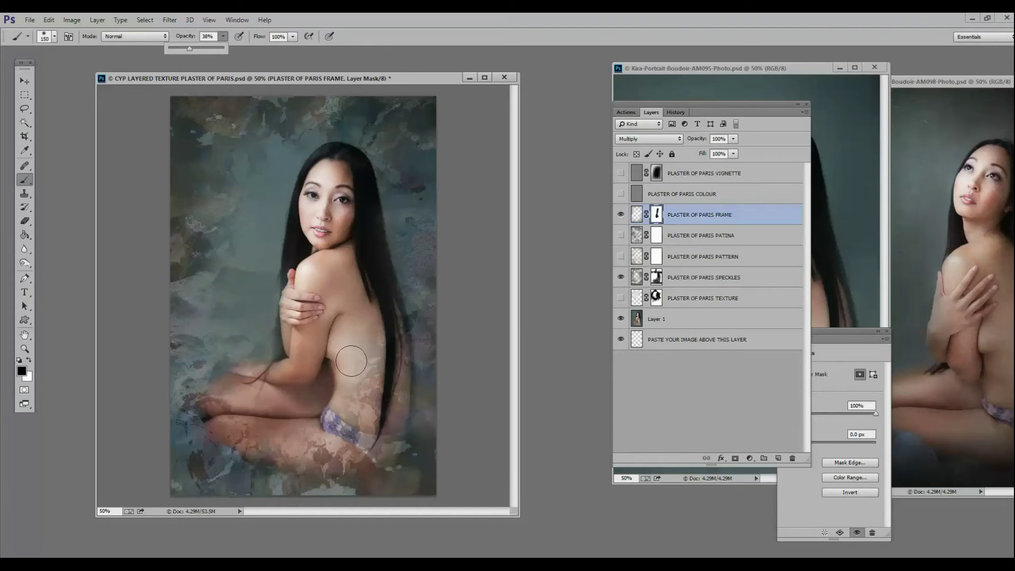
pyautogui.moveTo(355, 321)
pyautogui.mouseDown()
pyautogui.moveTo(356, 416)
pyautogui.moveTo(378, 331)
pyautogui.moveTo(367, 432)
pyautogui.moveTo(395, 338)
pyautogui.moveTo(380, 410)
pyautogui.moveTo(355, 381)
pyautogui.mouseUp()
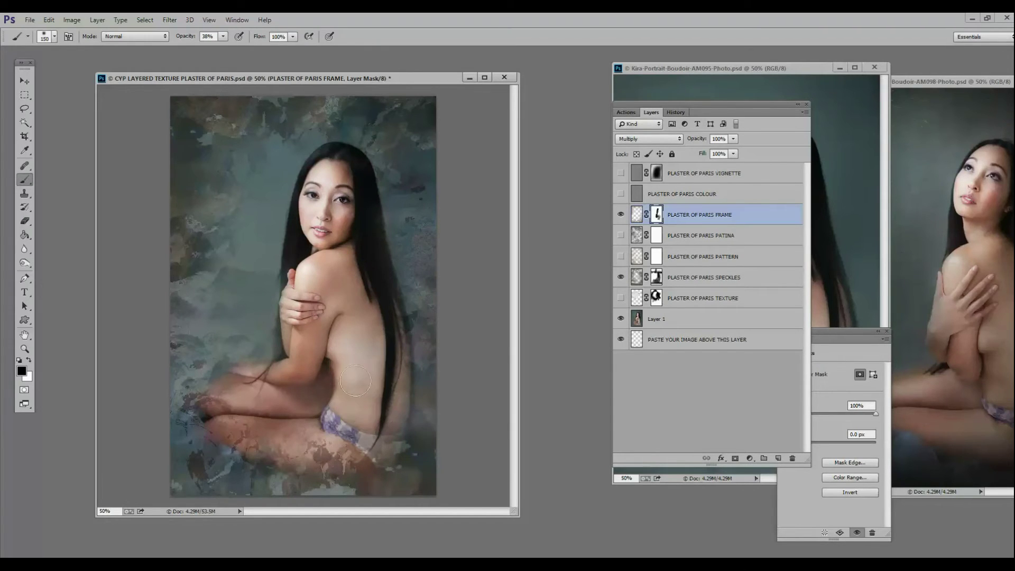
pyautogui.moveTo(339, 428)
pyautogui.mouseDown()
pyautogui.moveTo(239, 440)
pyautogui.moveTo(208, 407)
pyautogui.moveTo(264, 436)
pyautogui.moveTo(360, 439)
pyautogui.moveTo(384, 381)
pyautogui.moveTo(384, 424)
pyautogui.moveTo(244, 428)
pyautogui.moveTo(268, 447)
pyautogui.moveTo(237, 409)
pyautogui.moveTo(301, 433)
pyautogui.moveTo(375, 350)
pyautogui.moveTo(296, 429)
pyautogui.moveTo(338, 444)
pyautogui.moveTo(300, 450)
pyautogui.moveTo(380, 336)
pyautogui.mouseUp()
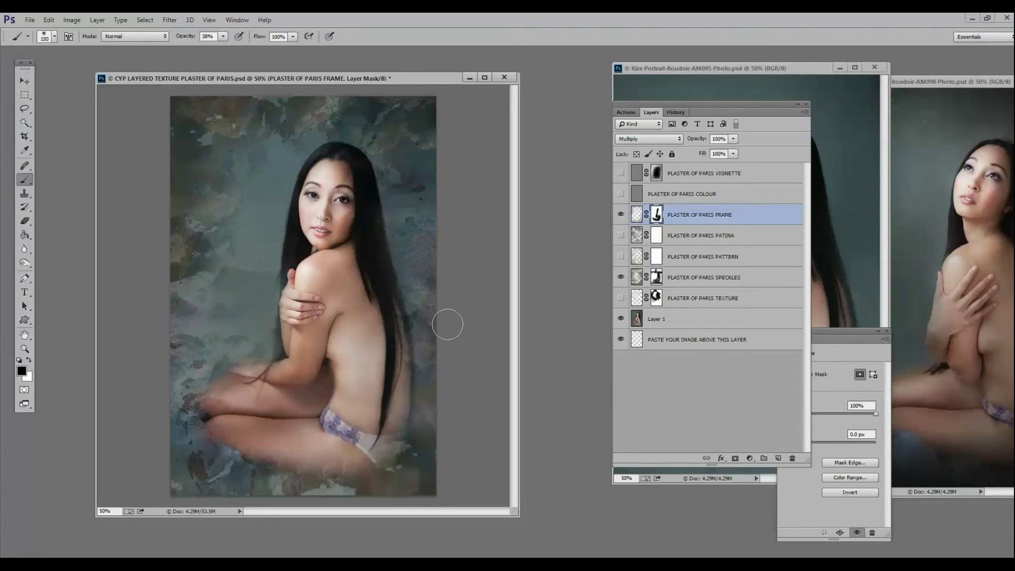
# Try a lower opacity on the PLASTER OF PARIS FRAME layer and preview the PLASTER OF PARIS VIGNETTE layer.
pyautogui.click(732, 140)
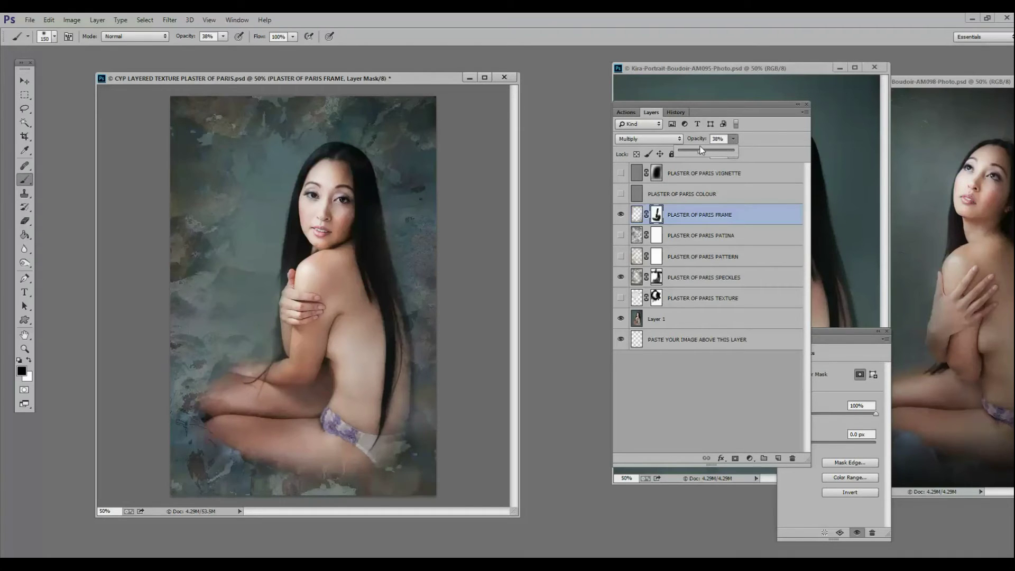
pyautogui.moveTo(701, 150); pyautogui.dragTo(729, 151)
pyautogui.click(621, 175)
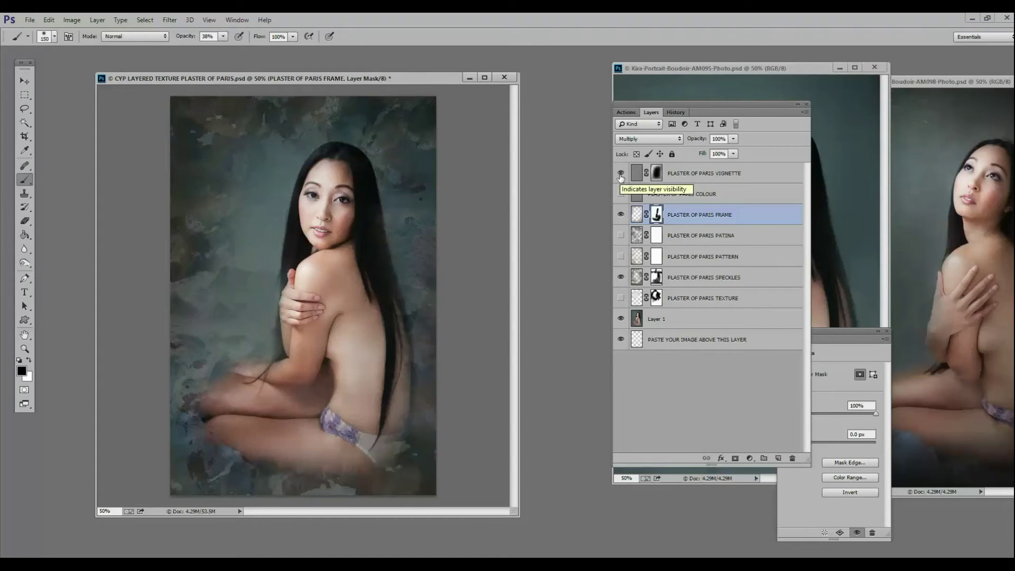
pyautogui.click(621, 175)
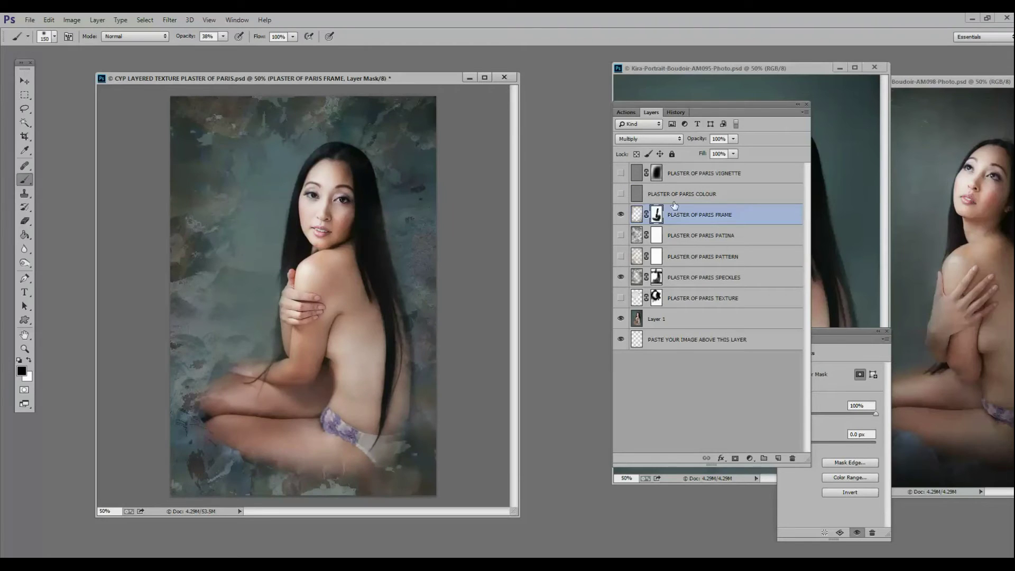
# Show the PLASTER OF PARIS COLOUR layer and reduce its opacity to 42%.
pyautogui.click(621, 194)
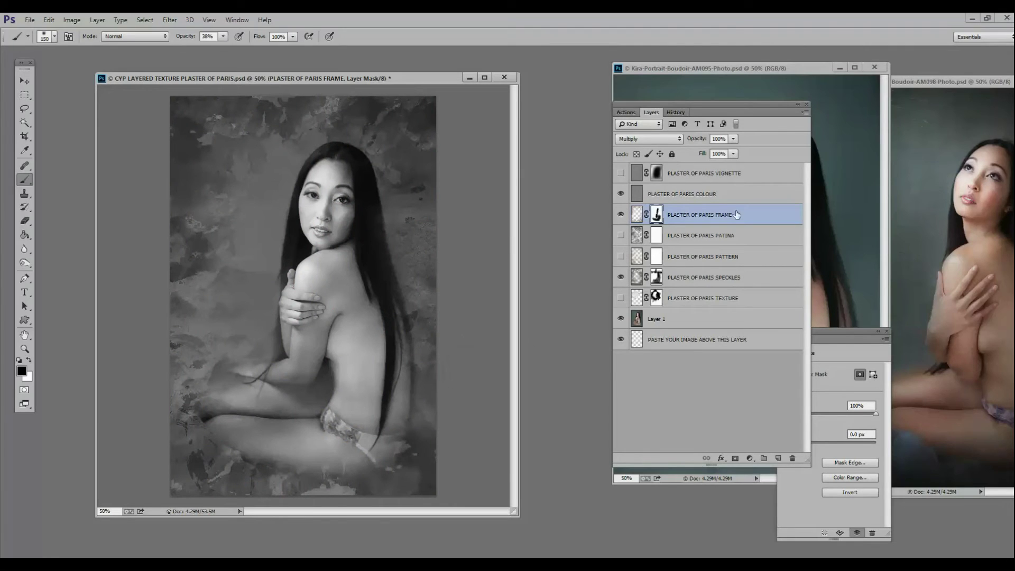
pyautogui.click(697, 194)
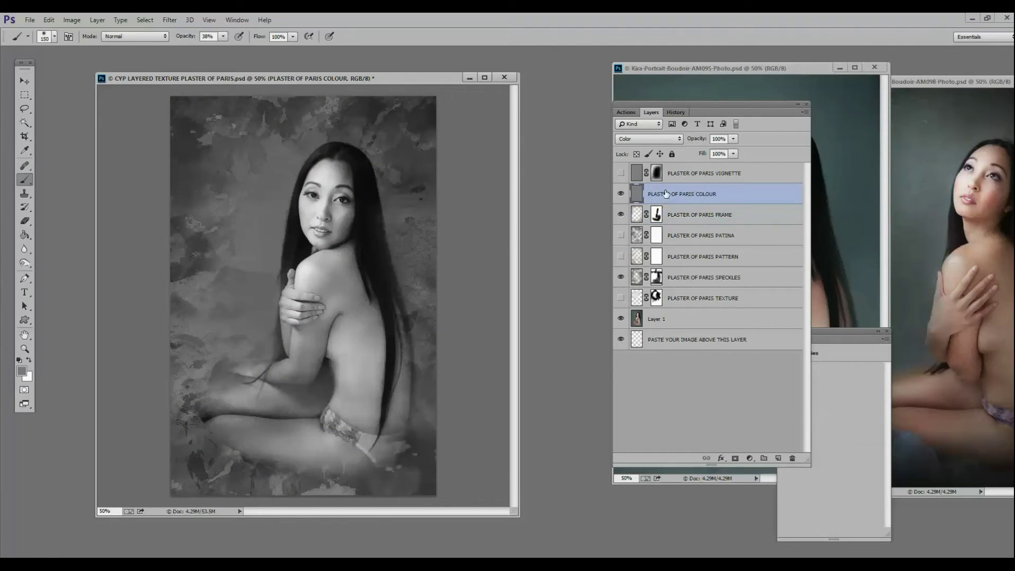
pyautogui.click(734, 138)
pyautogui.moveTo(703, 153); pyautogui.dragTo(702, 153)
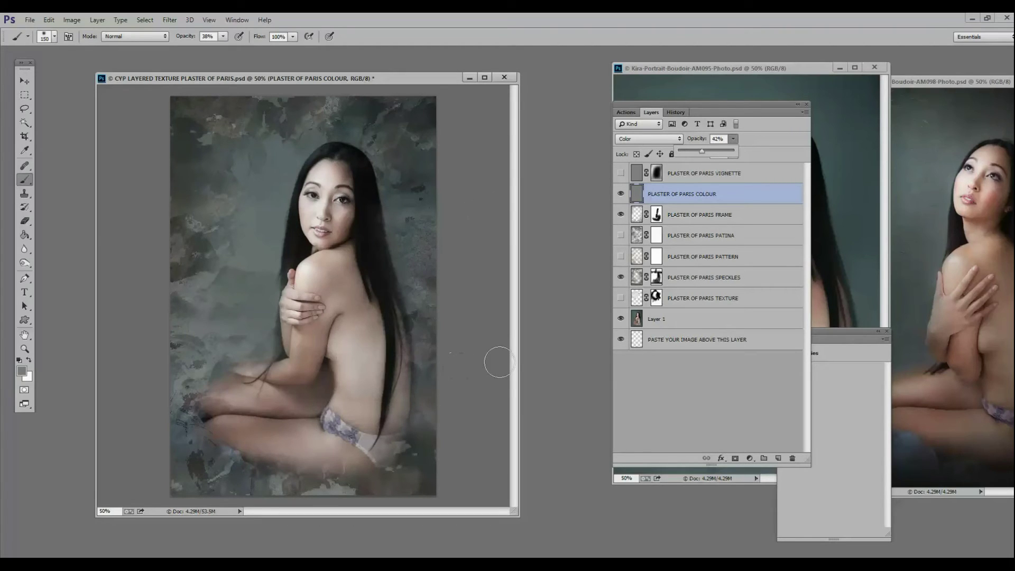
# Reduce the PLASTER OF PARIS FRAME layer's opacity to 58% and select the PLASTER OF PARIS SPECKLES layer.
pyautogui.click(700, 221)
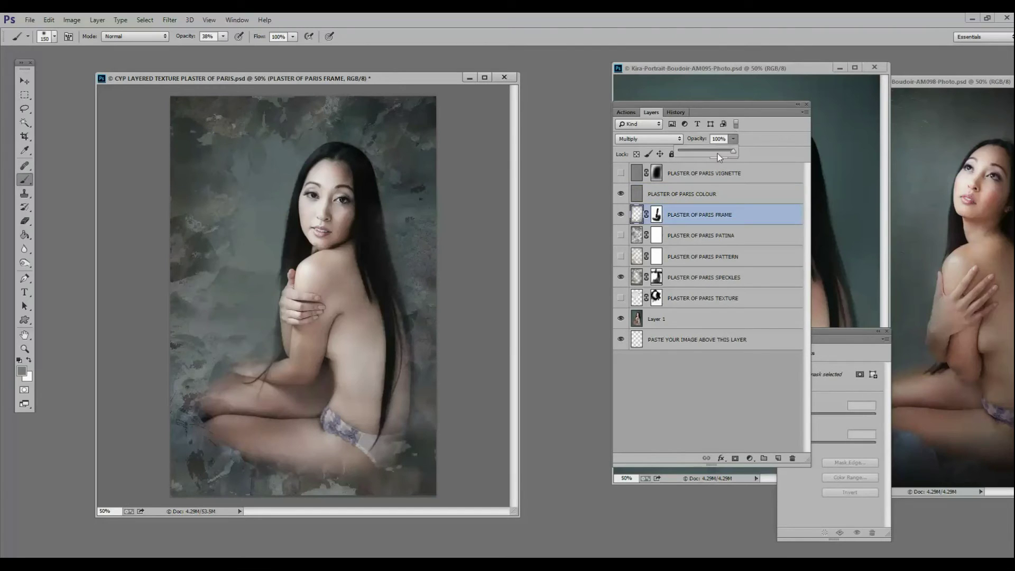
pyautogui.moveTo(718, 153)
pyautogui.mouseDown()
pyautogui.moveTo(700, 151)
pyautogui.moveTo(712, 154)
pyautogui.mouseUp()
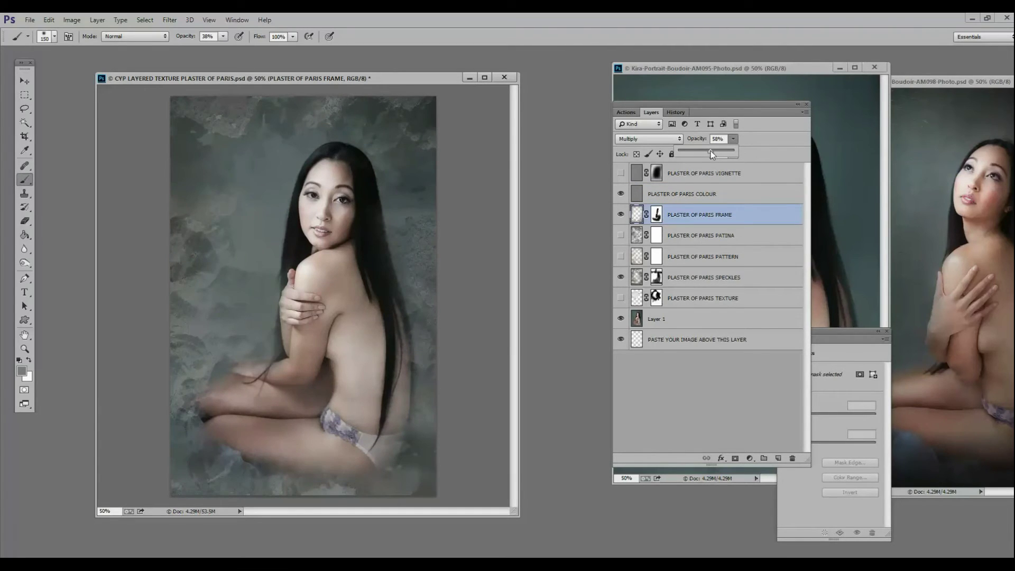
pyautogui.click(687, 279)
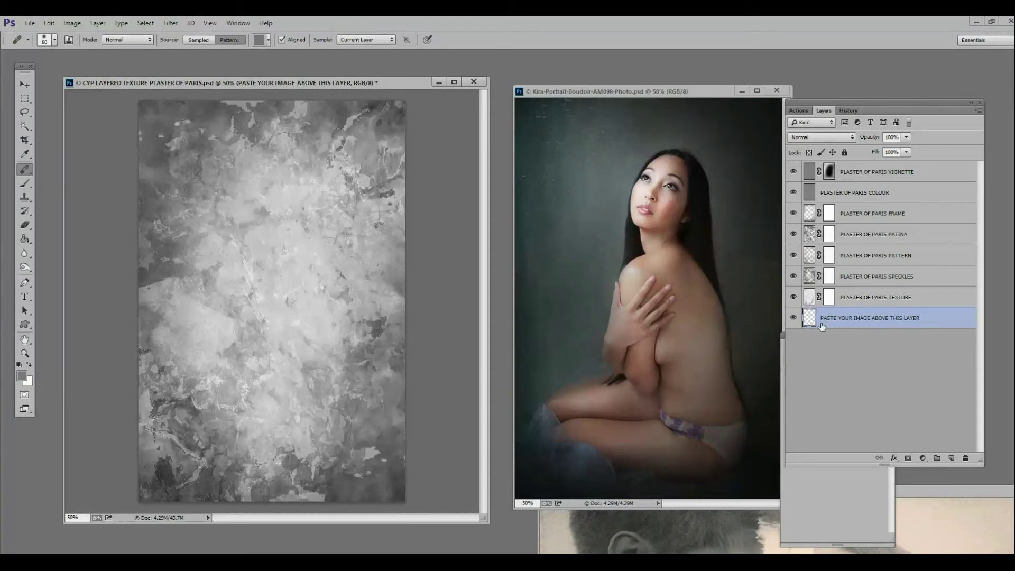
# Copy the portrait photo into the texture file above the PASTE YOUR IMAGE ABOVE THIS LAYER layer and hide all seven PLASTER OF PARIS layers.
pyautogui.moveTo(629, 91)
pyautogui.mouseDown()
pyautogui.moveTo(545, 91)
pyautogui.moveTo(611, 91)
pyautogui.mouseUp()
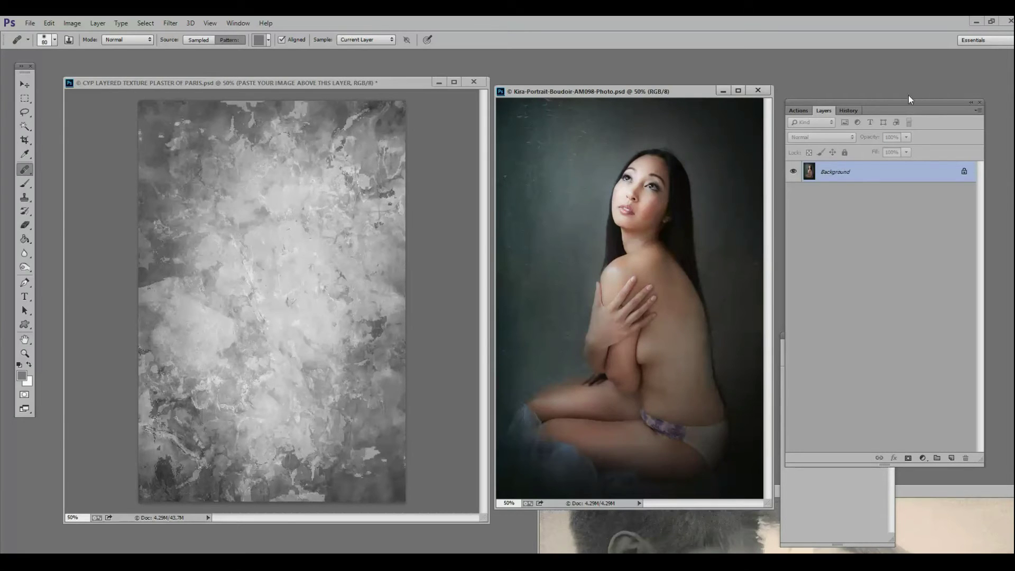
pyautogui.moveTo(829, 180); pyautogui.dragTo(320, 198)
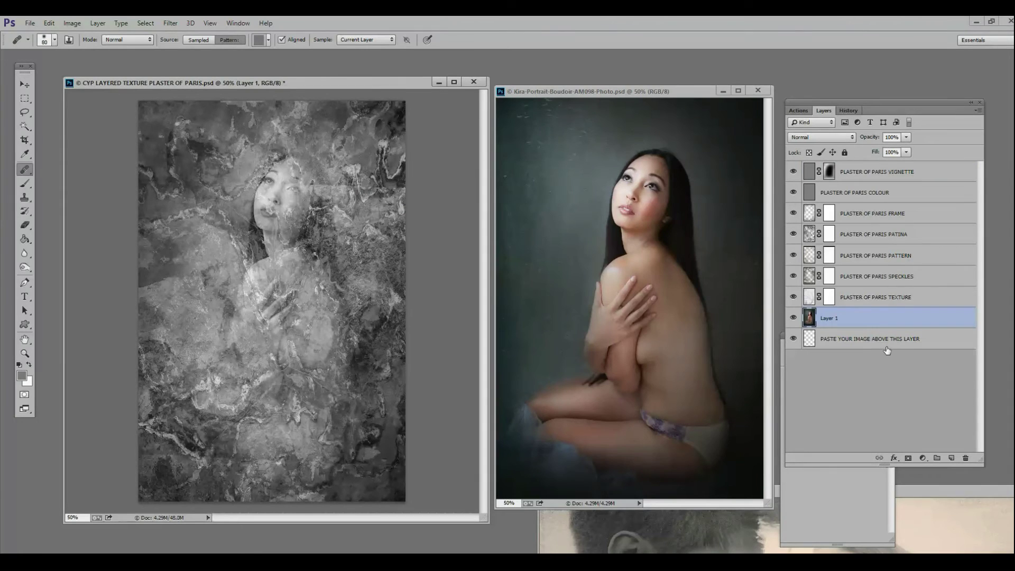
pyautogui.click(792, 297)
pyautogui.click(794, 275)
pyautogui.click(793, 255)
pyautogui.click(792, 234)
pyautogui.click(793, 213)
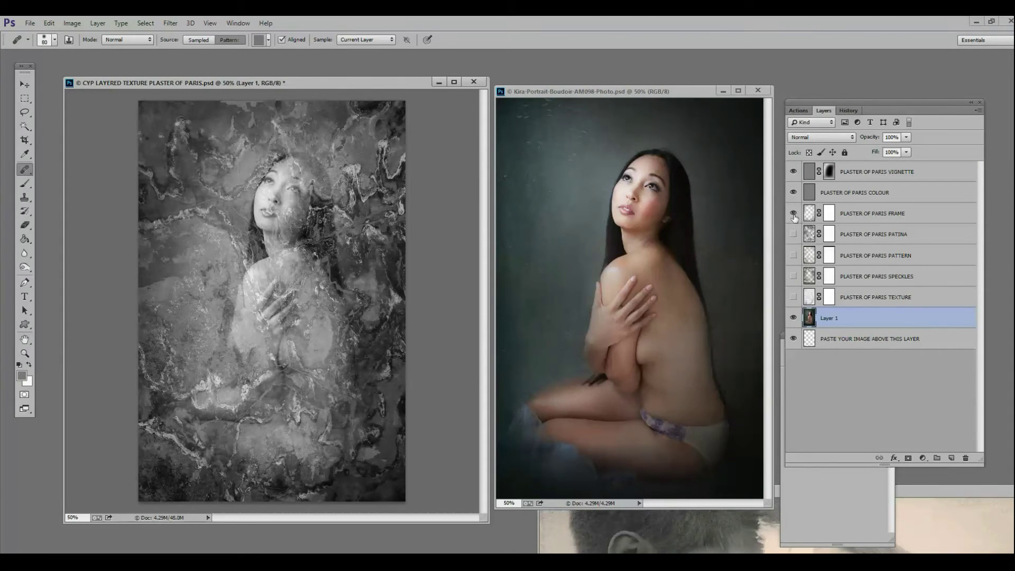
pyautogui.click(793, 192)
pyautogui.click(793, 171)
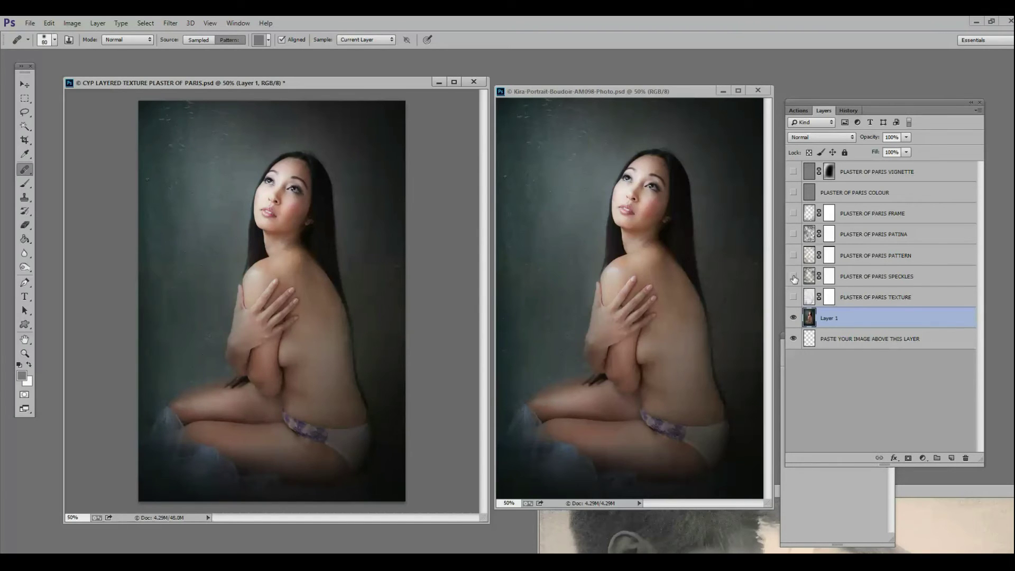
# Compare the PLASTER OF PARIS SPECKLES and PLASTER OF PARIS PATTERN layers over the portrait, leaving only the selected SPECKLES layer shown.
pyautogui.click(849, 280)
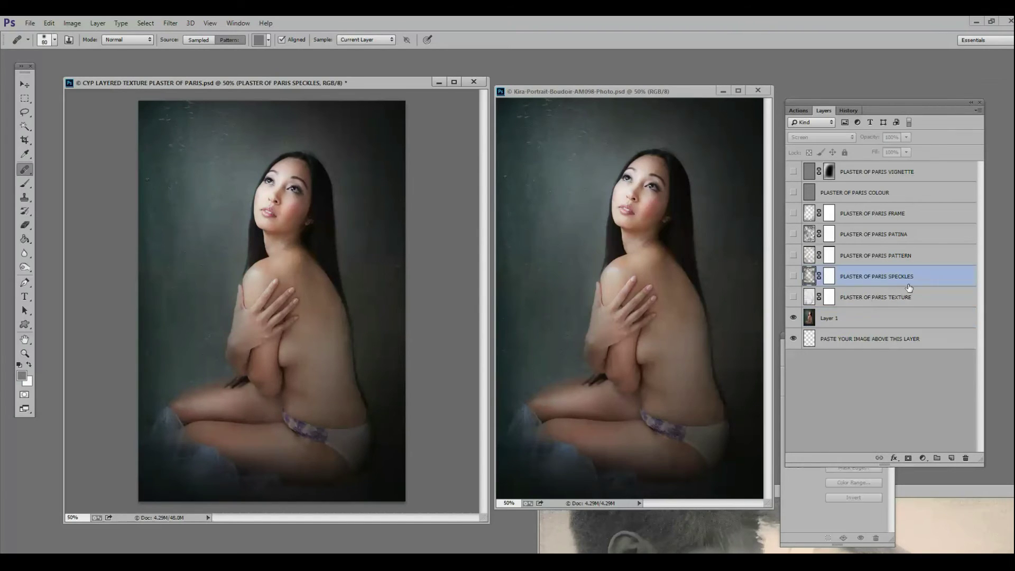
pyautogui.click(792, 276)
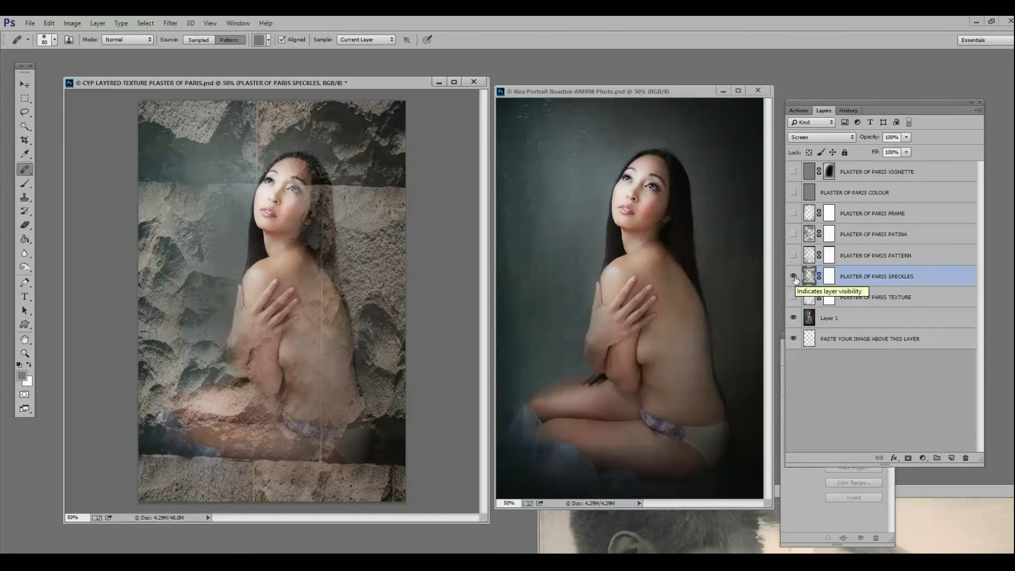
pyautogui.click(792, 276)
pyautogui.click(793, 256)
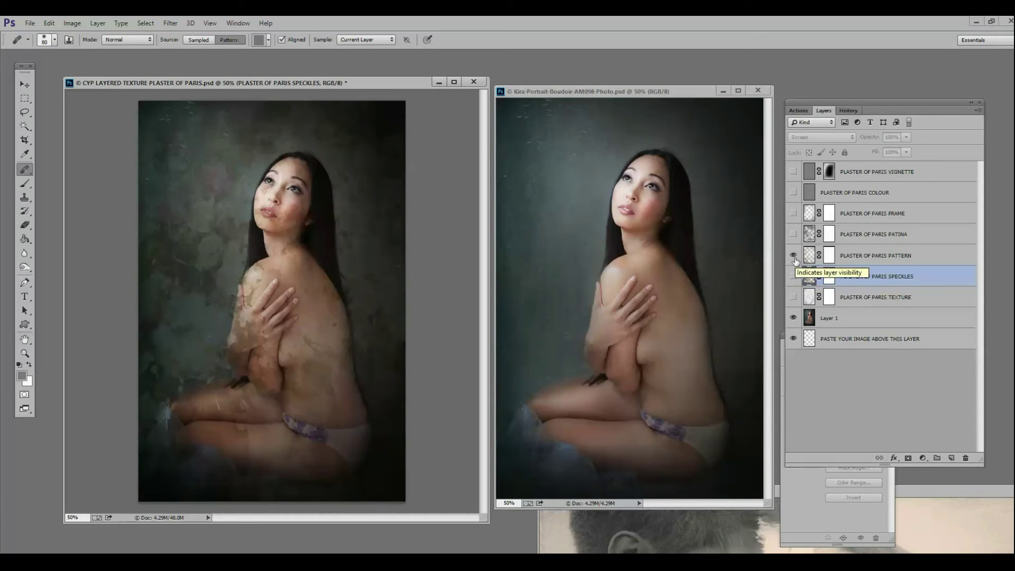
pyautogui.click(793, 256)
pyautogui.click(793, 276)
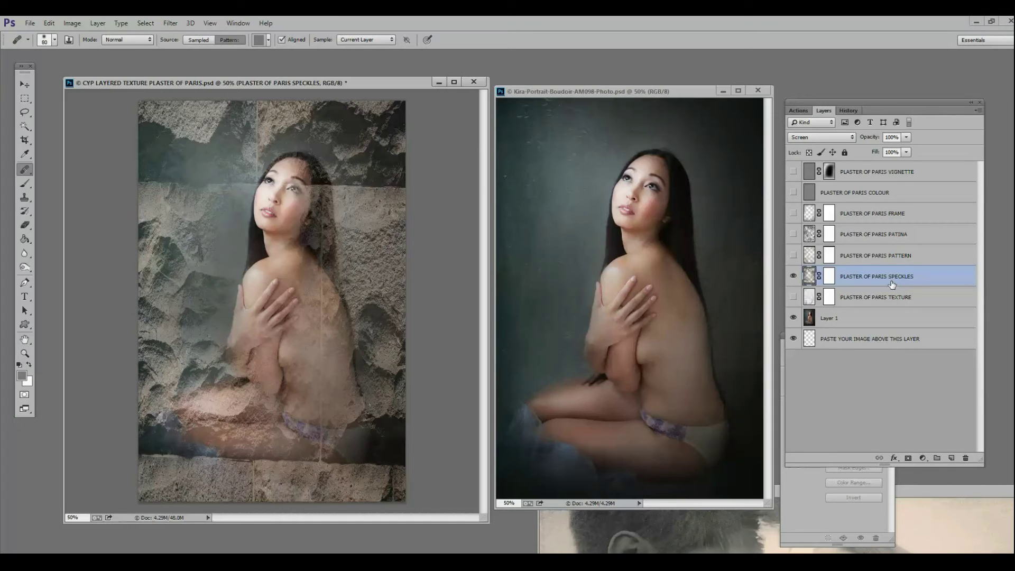
# Change the PLASTER OF PARIS SPECKLES layer's blend mode to Normal and its opacity to 74%.
pyautogui.click(851, 137)
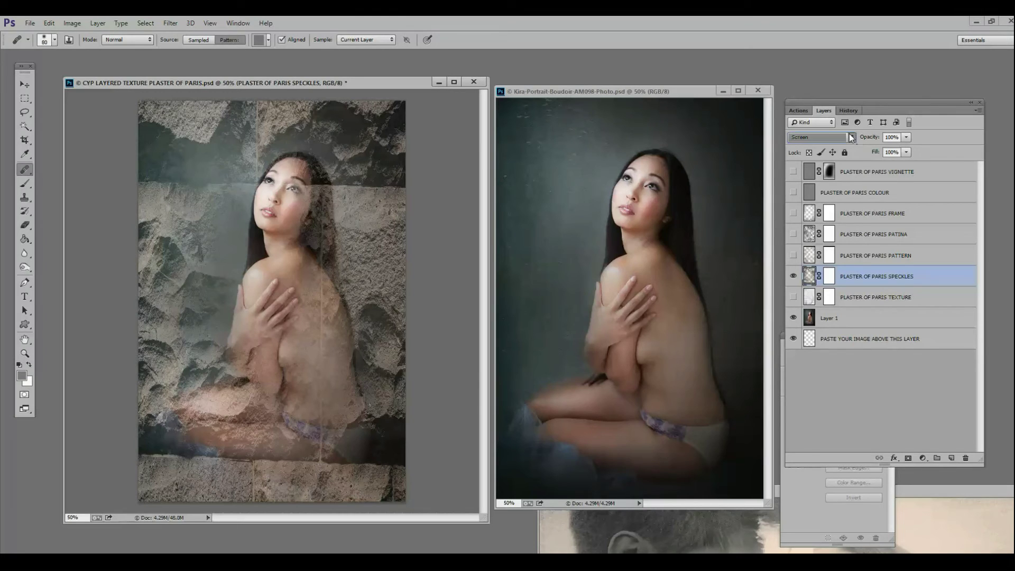
pyautogui.click(797, 148)
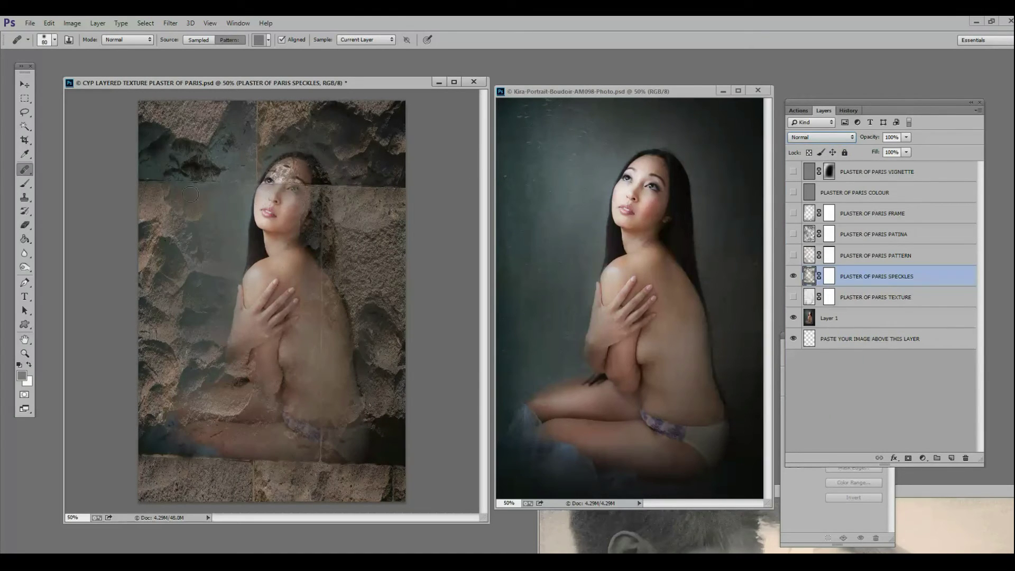
pyautogui.click(906, 137)
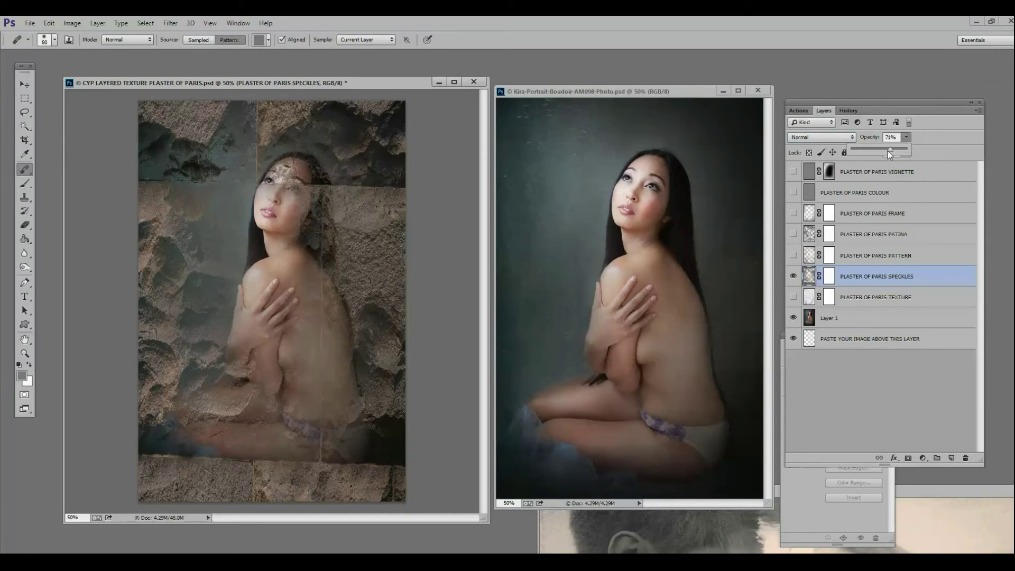
pyautogui.moveTo(887, 150); pyautogui.dragTo(886, 150)
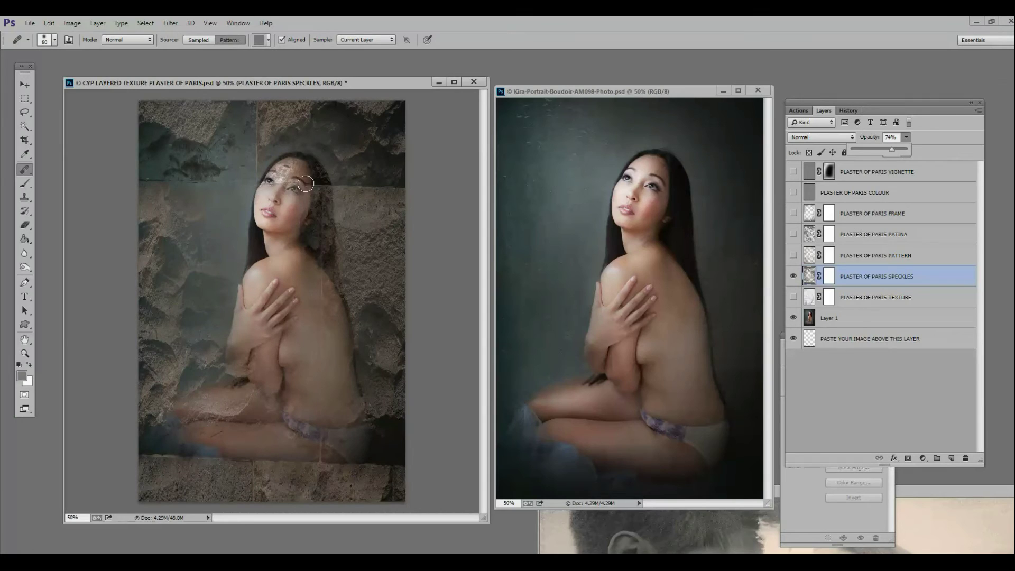
# Mask the speckles texture off the woman's face and torso and soften the horizontal stone joints with a black brush at 72% opacity.
pyautogui.click(829, 276)
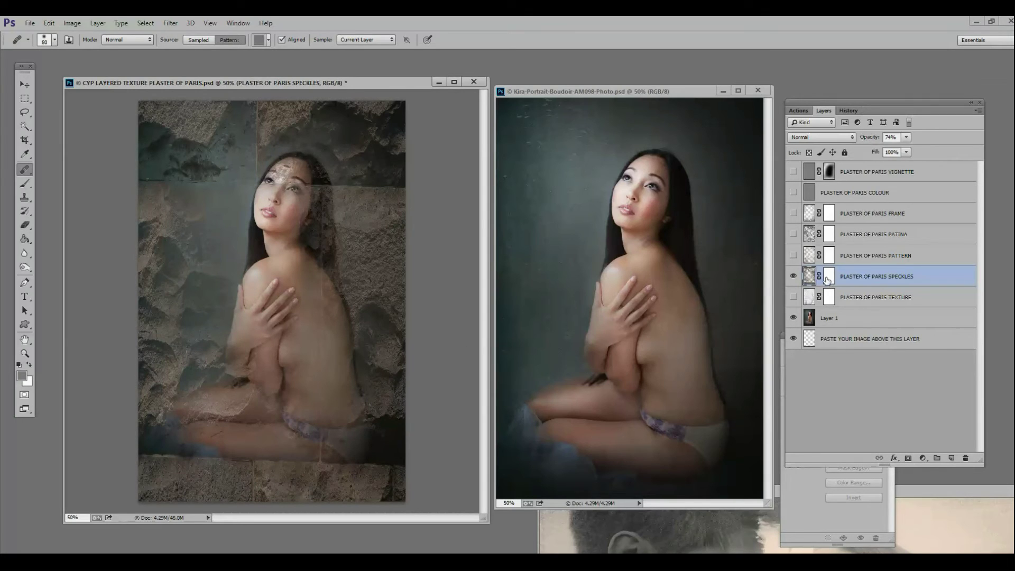
pyautogui.press('d')
pyautogui.click(25, 185)
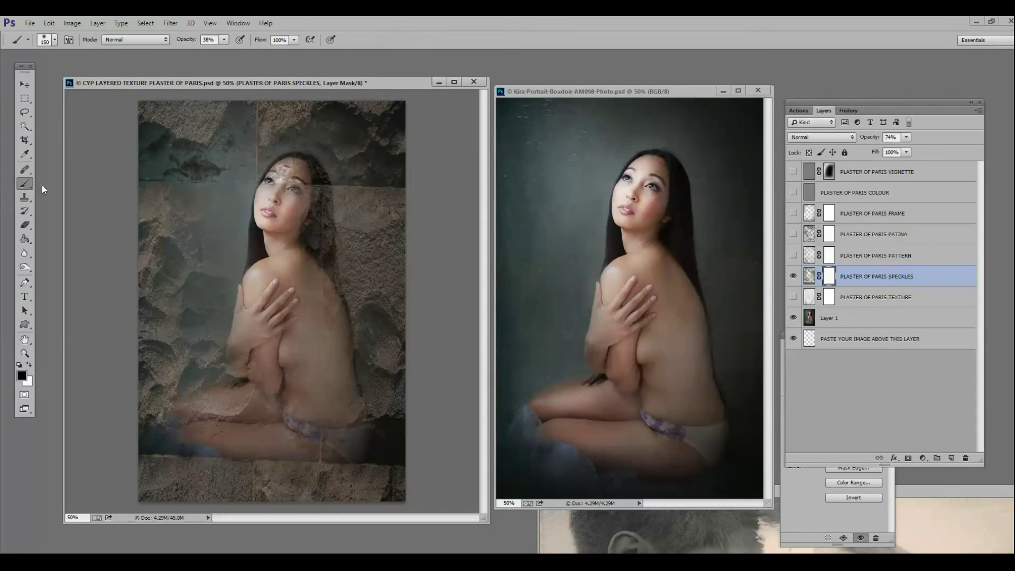
pyautogui.moveTo(239, 53); pyautogui.dragTo(244, 54)
pyautogui.moveTo(287, 179)
pyautogui.mouseDown()
pyautogui.moveTo(290, 204)
pyautogui.moveTo(304, 174)
pyautogui.moveTo(299, 236)
pyautogui.moveTo(273, 270)
pyautogui.moveTo(263, 329)
pyautogui.moveTo(245, 341)
pyautogui.moveTo(292, 348)
pyautogui.moveTo(287, 393)
pyautogui.moveTo(266, 377)
pyautogui.moveTo(291, 424)
pyautogui.moveTo(250, 415)
pyautogui.moveTo(290, 352)
pyautogui.moveTo(300, 266)
pyautogui.moveTo(317, 336)
pyautogui.mouseUp()
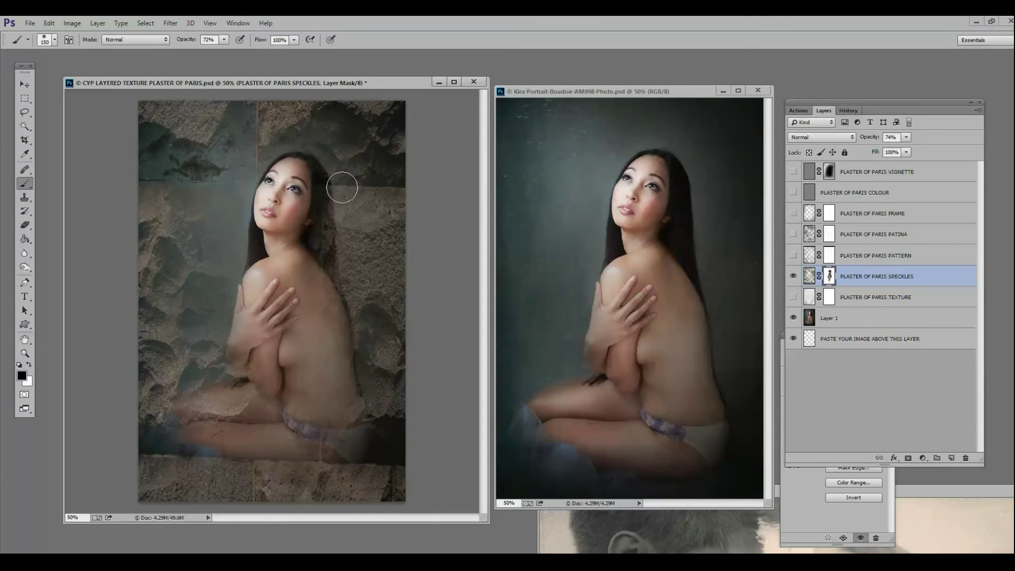
pyautogui.moveTo(278, 168)
pyautogui.mouseDown()
pyautogui.moveTo(253, 102)
pyautogui.moveTo(197, 192)
pyautogui.moveTo(222, 173)
pyautogui.moveTo(137, 167)
pyautogui.moveTo(153, 188)
pyautogui.mouseUp()
pyautogui.moveTo(158, 456)
pyautogui.mouseDown()
pyautogui.moveTo(257, 448)
pyautogui.moveTo(315, 464)
pyautogui.moveTo(335, 425)
pyautogui.moveTo(312, 455)
pyautogui.moveTo(333, 449)
pyautogui.mouseUp()
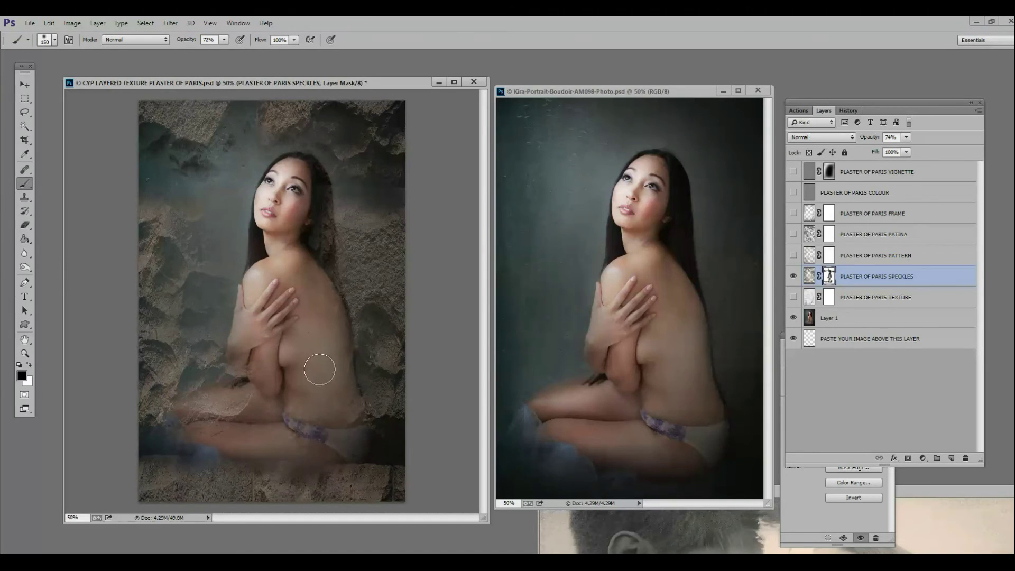
# Mask the remaining speckles texture off the woman's back, hips, legs and hair, and soften the stone joints beside her.
pyautogui.moveTo(319, 370)
pyautogui.mouseDown()
pyautogui.moveTo(317, 330)
pyautogui.moveTo(325, 362)
pyautogui.moveTo(294, 392)
pyautogui.moveTo(288, 428)
pyautogui.moveTo(359, 462)
pyautogui.moveTo(366, 463)
pyautogui.moveTo(330, 448)
pyautogui.moveTo(399, 460)
pyautogui.moveTo(226, 466)
pyautogui.moveTo(150, 424)
pyautogui.moveTo(294, 445)
pyautogui.moveTo(369, 228)
pyautogui.moveTo(300, 427)
pyautogui.moveTo(247, 481)
pyautogui.moveTo(261, 500)
pyautogui.moveTo(186, 416)
pyautogui.moveTo(188, 436)
pyautogui.moveTo(144, 449)
pyautogui.moveTo(189, 458)
pyautogui.moveTo(301, 439)
pyautogui.moveTo(381, 483)
pyautogui.mouseUp()
pyautogui.moveTo(382, 204)
pyautogui.mouseDown()
pyautogui.moveTo(332, 184)
pyautogui.moveTo(385, 185)
pyautogui.moveTo(340, 219)
pyautogui.moveTo(252, 186)
pyautogui.moveTo(276, 281)
pyautogui.mouseUp()
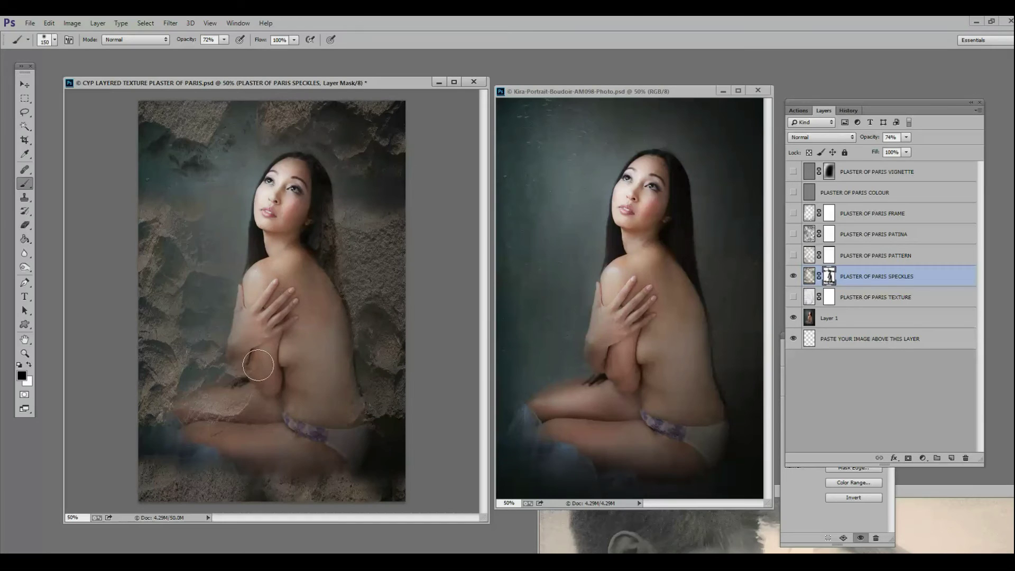
pyautogui.moveTo(270, 412)
pyautogui.mouseDown()
pyautogui.moveTo(266, 380)
pyautogui.moveTo(259, 401)
pyautogui.mouseUp()
pyautogui.moveTo(326, 261); pyautogui.dragTo(326, 223)
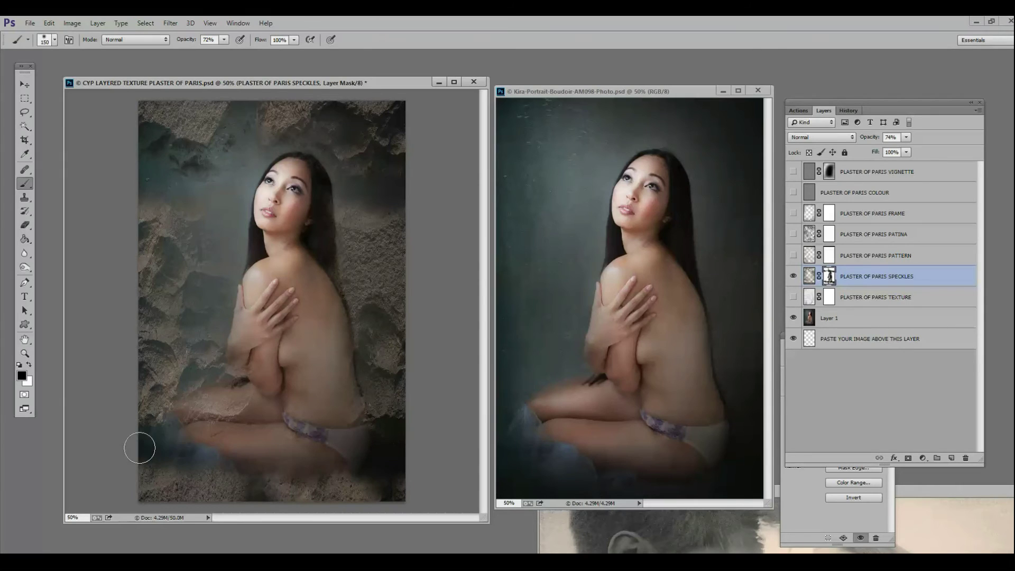
pyautogui.moveTo(286, 196)
pyautogui.mouseDown()
pyautogui.moveTo(294, 172)
pyautogui.moveTo(317, 210)
pyautogui.mouseUp()
pyautogui.moveTo(304, 313)
pyautogui.mouseDown()
pyautogui.moveTo(295, 344)
pyautogui.moveTo(258, 341)
pyautogui.moveTo(254, 430)
pyautogui.moveTo(197, 428)
pyautogui.moveTo(331, 404)
pyautogui.moveTo(273, 421)
pyautogui.moveTo(298, 441)
pyautogui.moveTo(341, 413)
pyautogui.mouseUp()
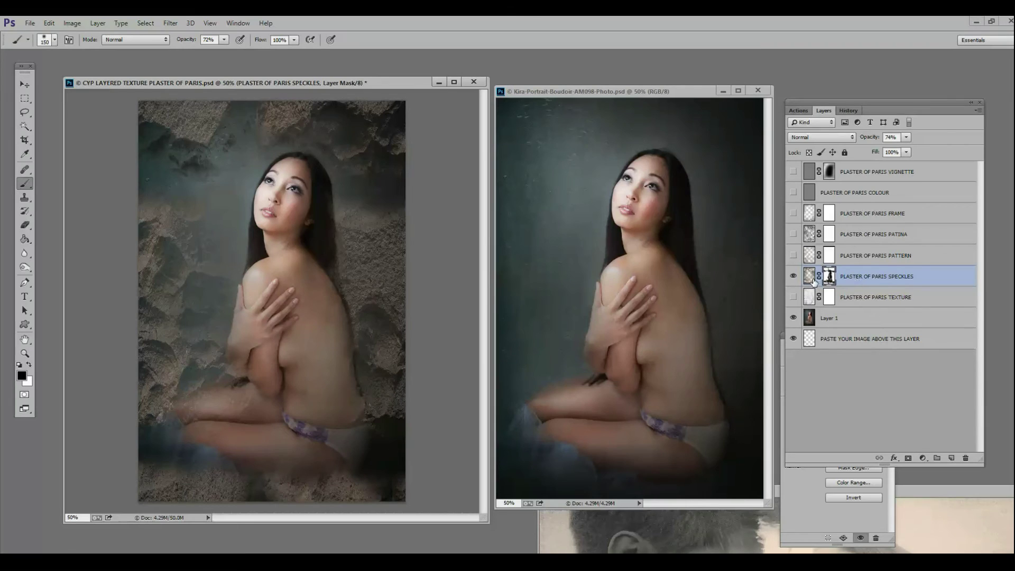
# Clone stone texture on the PLASTER OF PARIS SPECKLES layer's image over the dark area beside the woman's hips with the Clone Stamp.
pyautogui.click(810, 277)
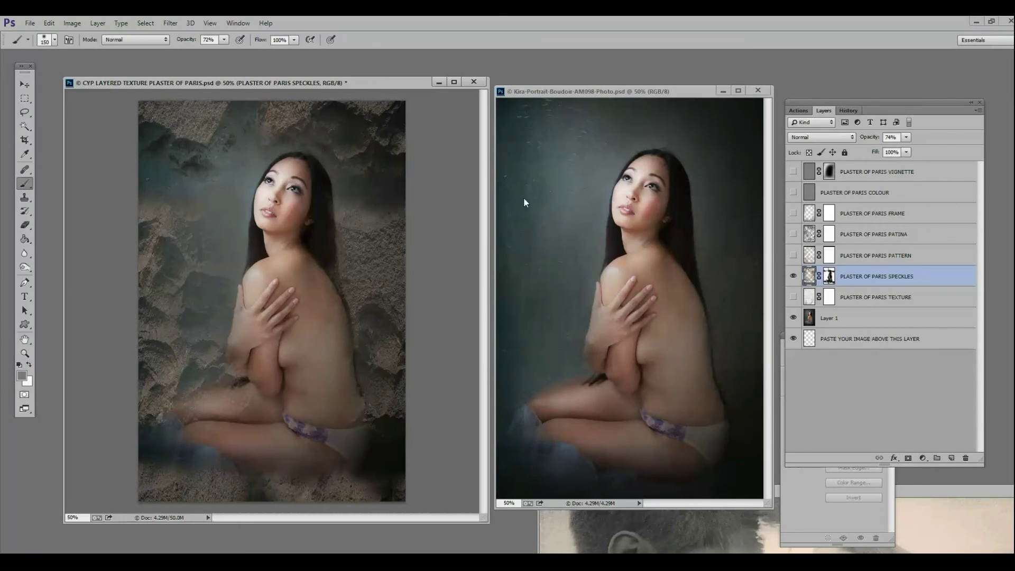
pyautogui.click(24, 197)
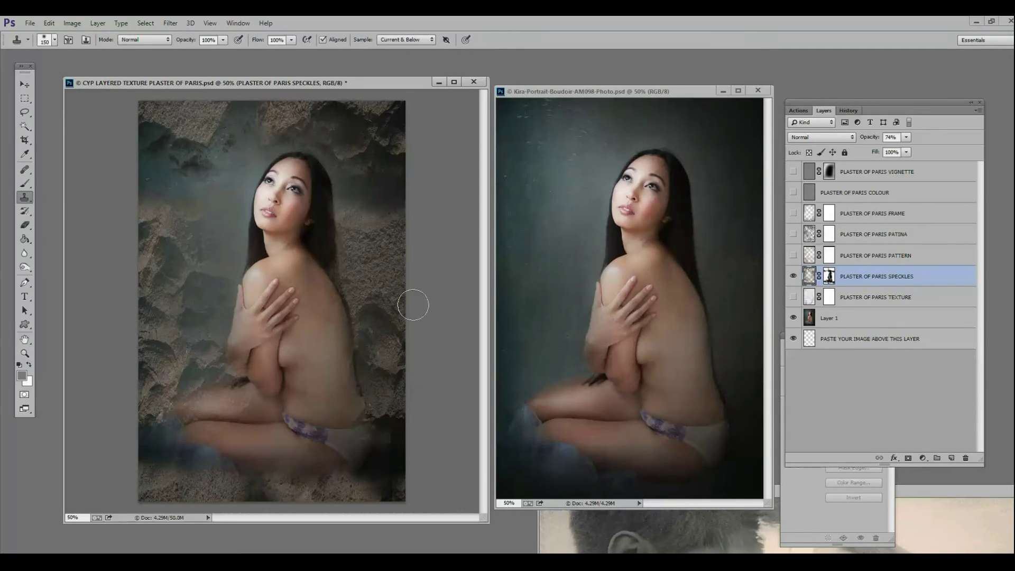
pyautogui.keyDown('alt'); pyautogui.click(379, 290); pyautogui.keyUp('alt')
pyautogui.moveTo(379, 420)
pyautogui.mouseDown()
pyautogui.moveTo(388, 450)
pyautogui.moveTo(363, 482)
pyautogui.moveTo(381, 452)
pyautogui.mouseUp()
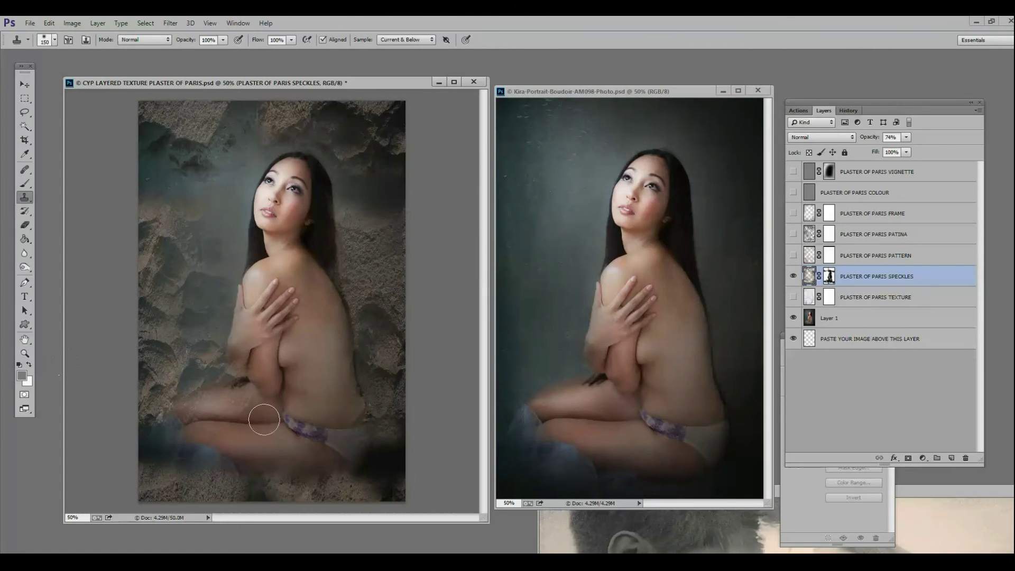
pyautogui.moveTo(379, 466); pyautogui.dragTo(361, 464)
# Show the PLASTER OF PARIS VIGNETTE layer, toggling it to compare the portrait with and without the vignette.
pyautogui.click(906, 137)
pyautogui.moveTo(905, 149); pyautogui.dragTo(906, 147)
pyautogui.click(793, 172)
pyautogui.click(794, 171)
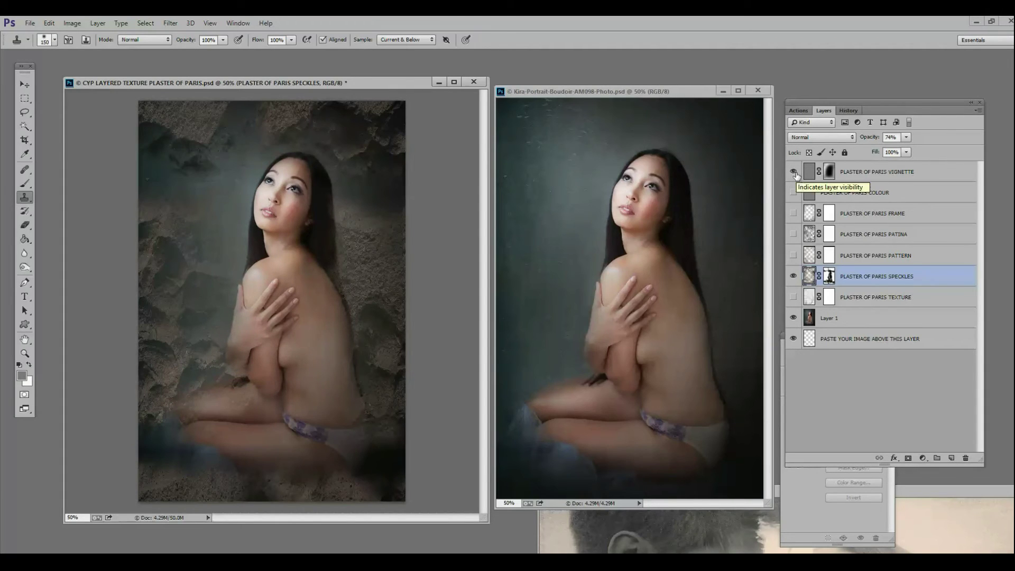
pyautogui.click(794, 171)
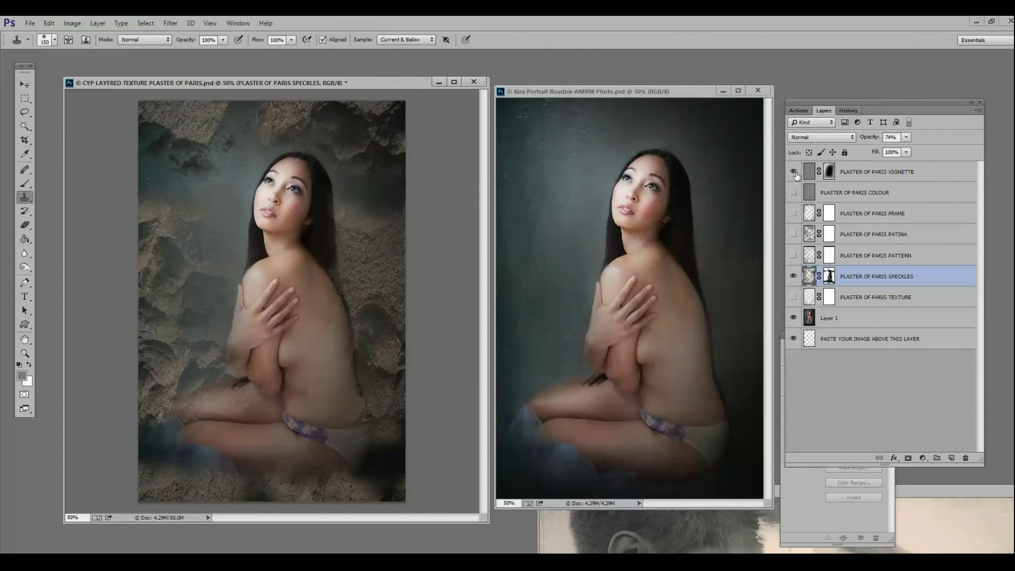
pyautogui.click(794, 172)
# Set the PLASTER OF PARIS VIGNETTE layer's opacity to 78% and briefly preview the PLASTER OF PARIS FRAME layer.
pyautogui.click(907, 139)
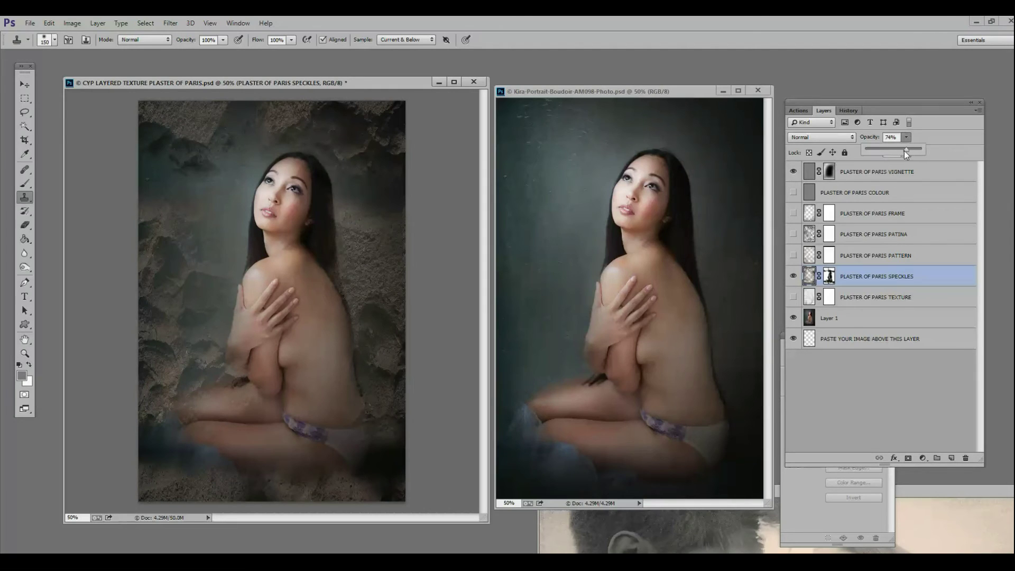
pyautogui.moveTo(904, 151)
pyautogui.mouseDown()
pyautogui.moveTo(925, 148)
pyautogui.moveTo(902, 146)
pyautogui.mouseUp()
pyautogui.click(885, 189)
pyautogui.click(884, 173)
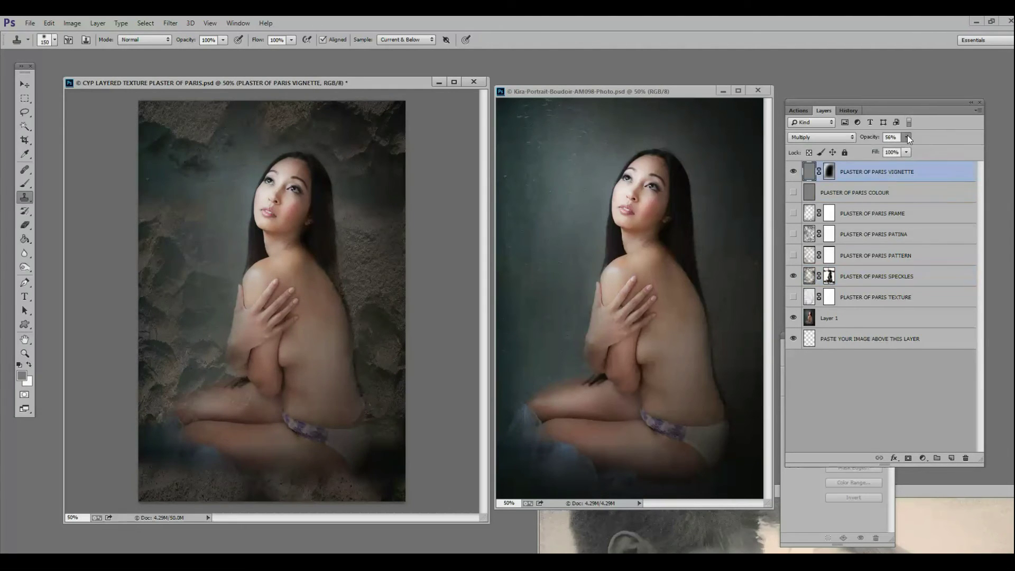
pyautogui.moveTo(909, 151); pyautogui.dragTo(930, 149)
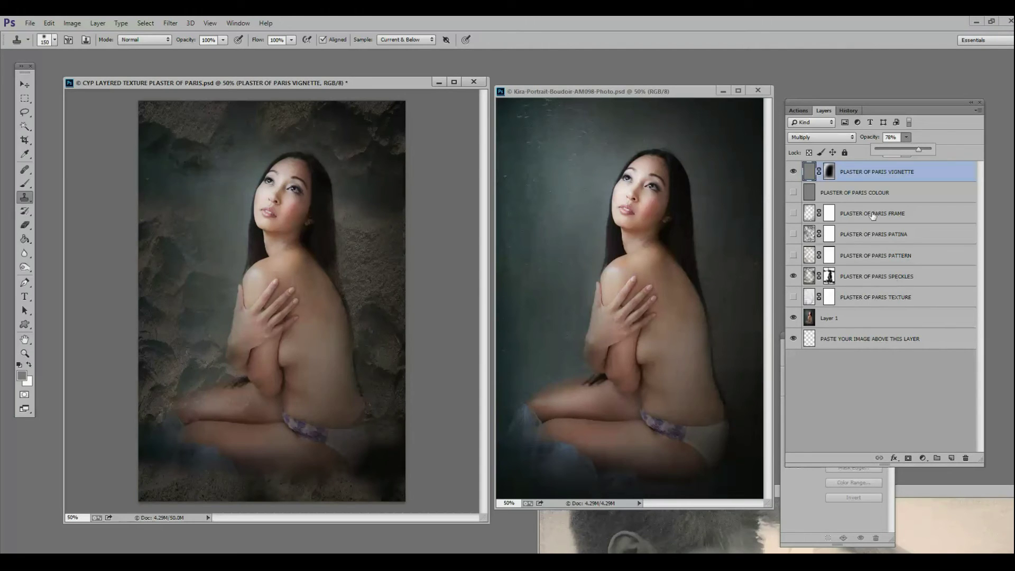
pyautogui.click(793, 215)
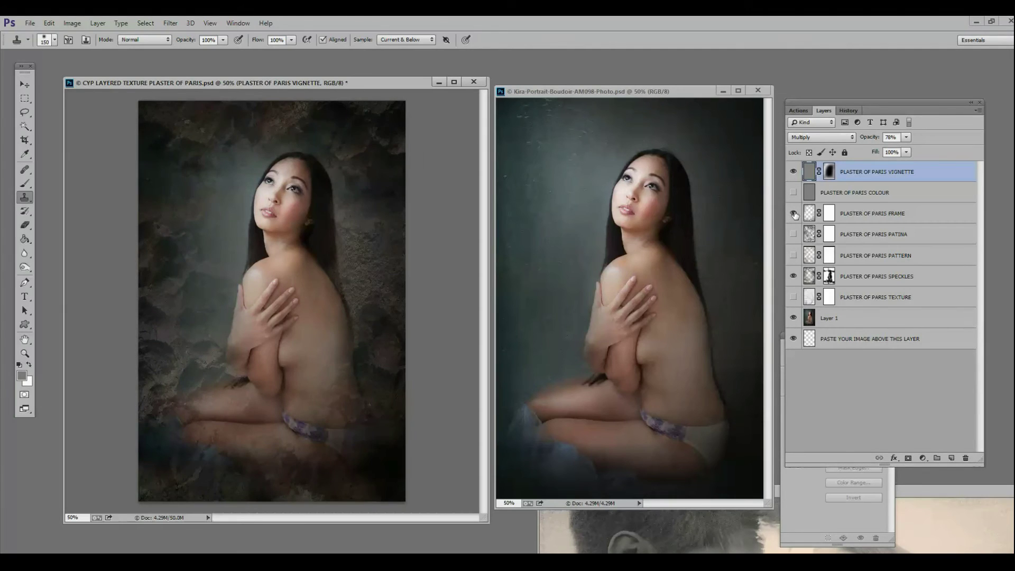
pyautogui.click(793, 214)
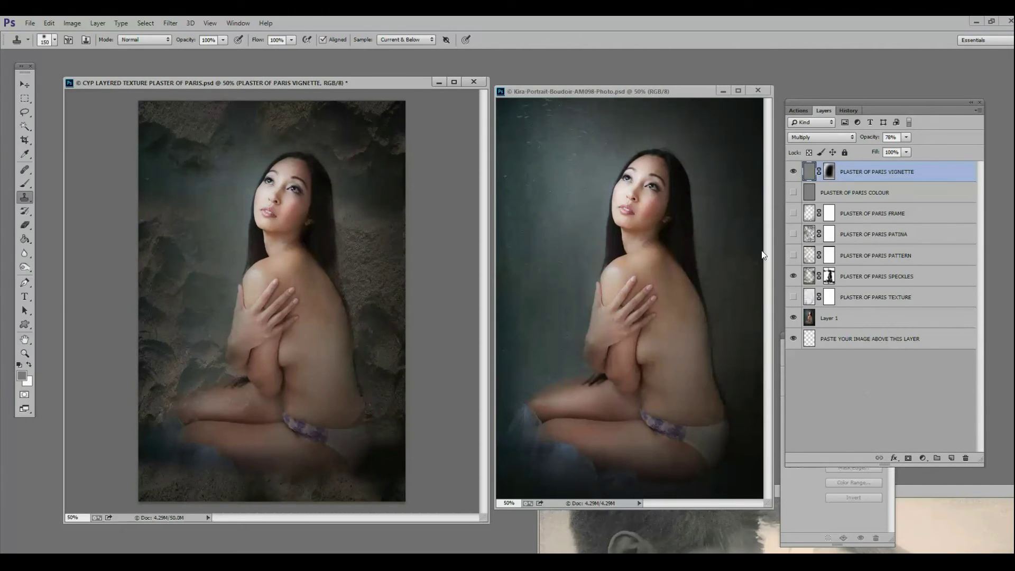
# Close the portrait photo, revert the texture file to its originally opened state and move its window aside.
pyautogui.click(760, 90)
pyautogui.moveTo(407, 83); pyautogui.dragTo(411, 80)
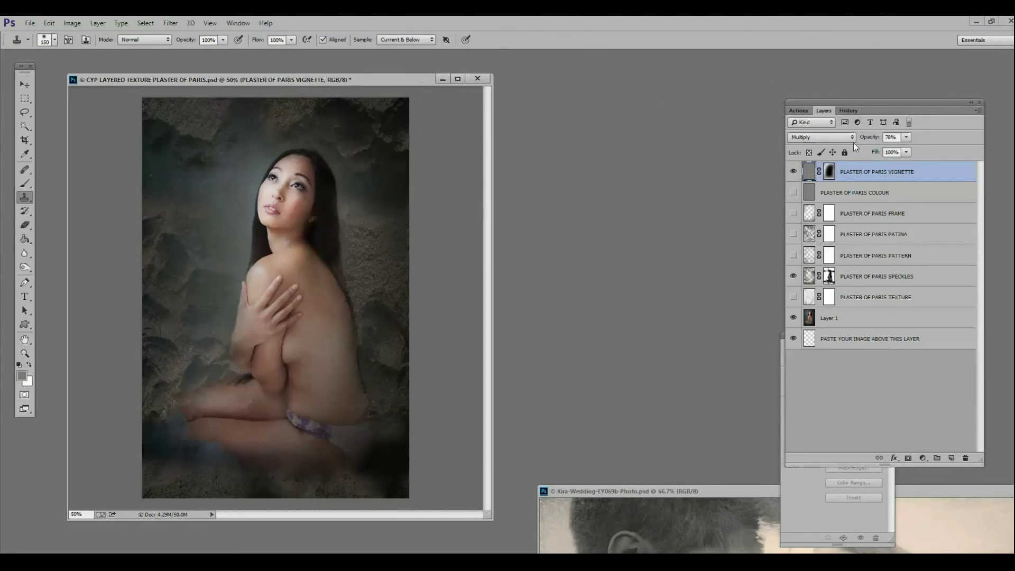
pyautogui.click(848, 111)
pyautogui.click(846, 126)
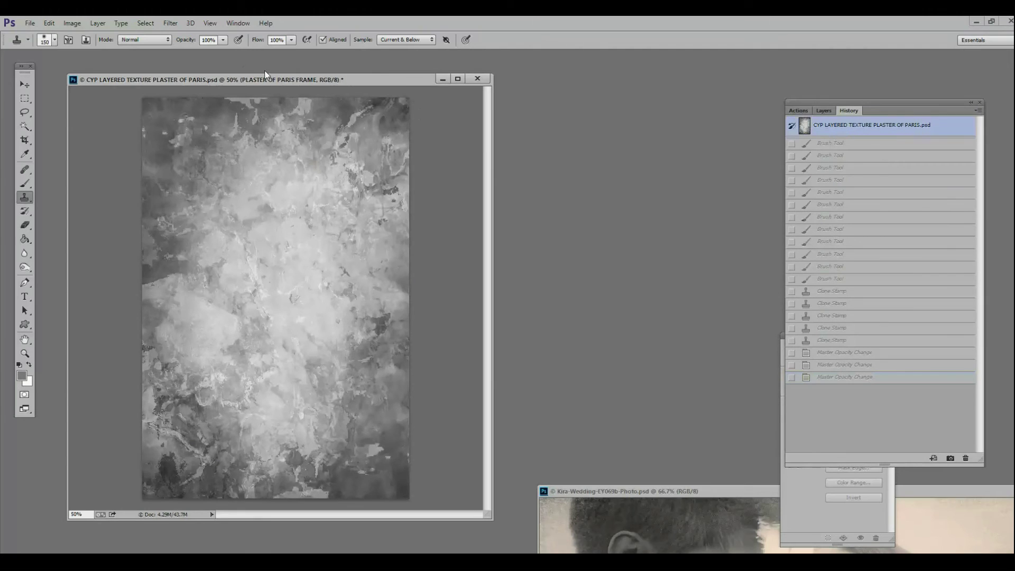
pyautogui.moveTo(268, 85); pyautogui.dragTo(227, 125)
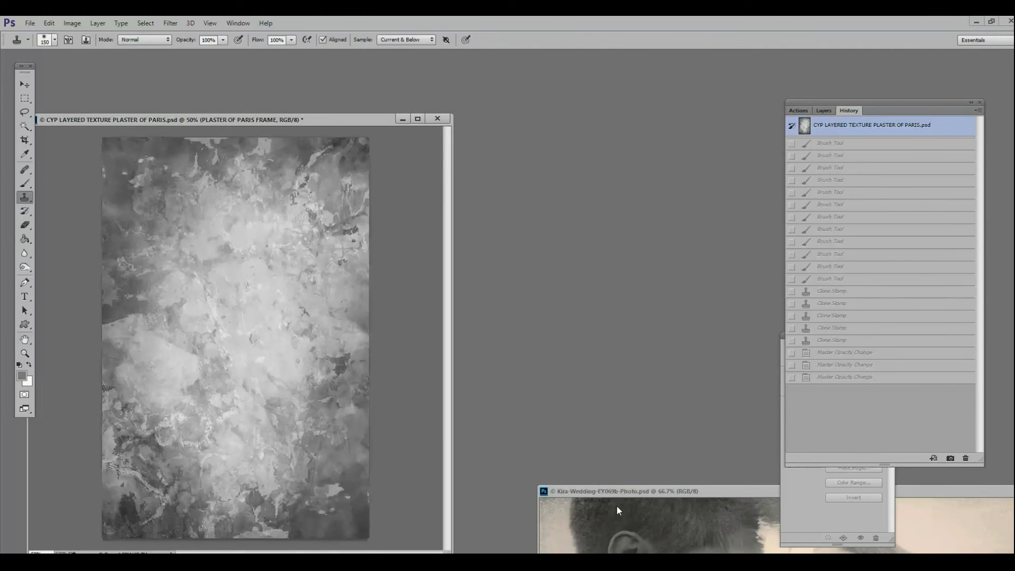
# Arrange the couple's wedding photo window beside the Plaster of Paris texture file so both documents are accessible.
pyautogui.moveTo(634, 491); pyautogui.dragTo(206, 129)
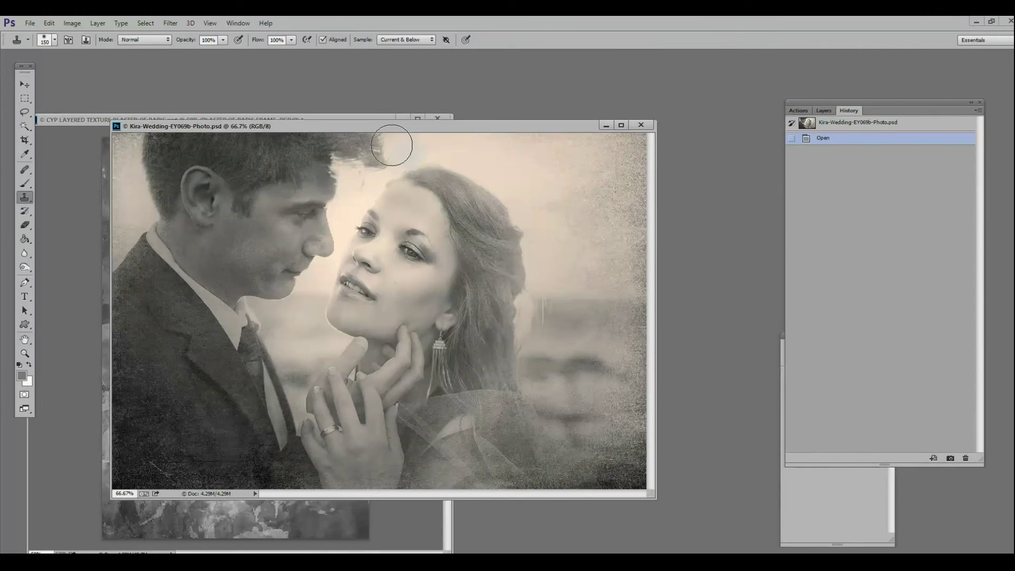
pyautogui.moveTo(372, 127); pyautogui.dragTo(465, 131)
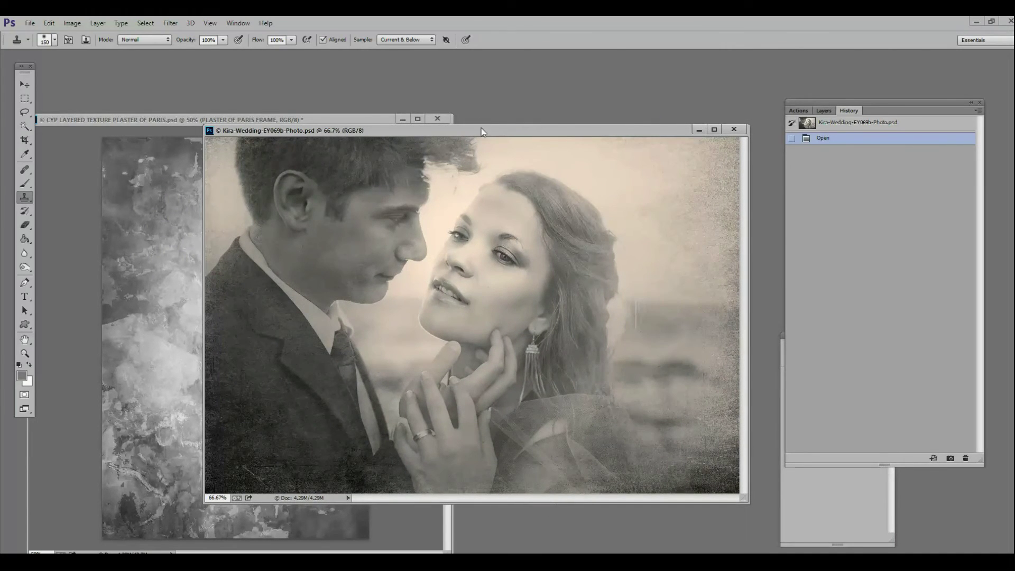
pyautogui.moveTo(481, 128); pyautogui.dragTo(793, 153)
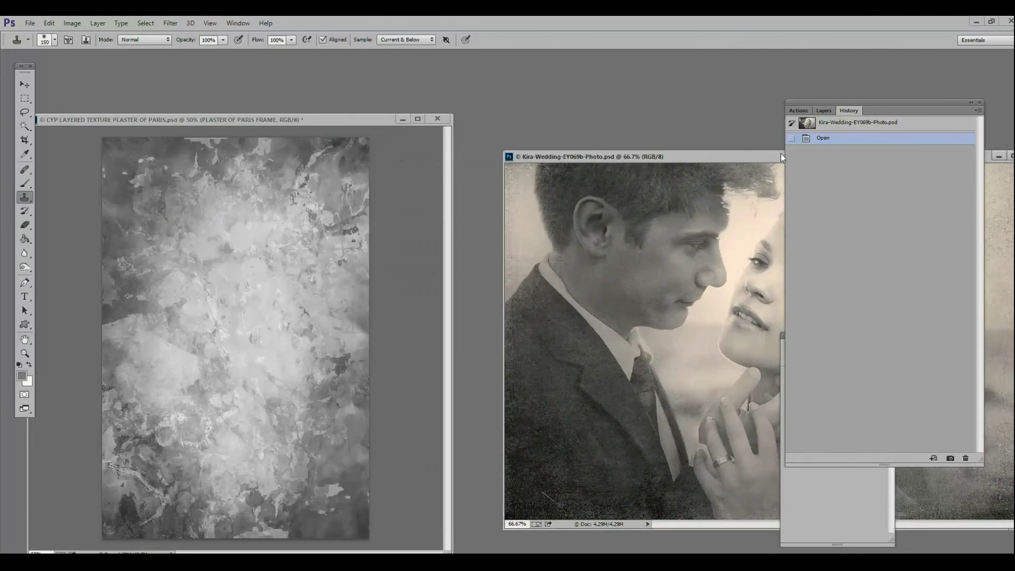
pyautogui.moveTo(260, 121); pyautogui.dragTo(320, 101)
# Rotate the texture file's canvas 90° clockwise to landscape and move its window clear of the wedding photo.
pyautogui.click(73, 24)
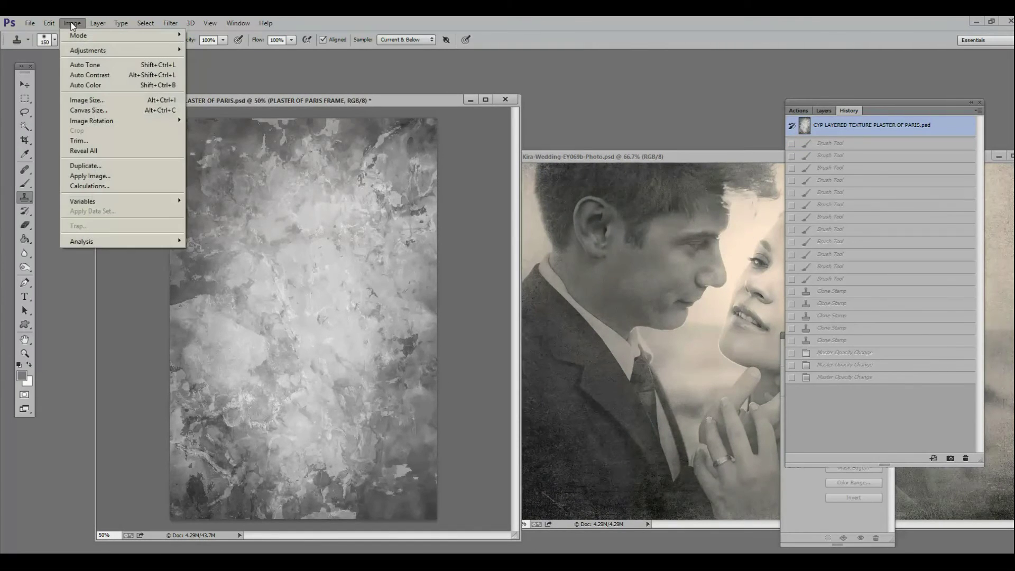
pyautogui.moveTo(109, 122)
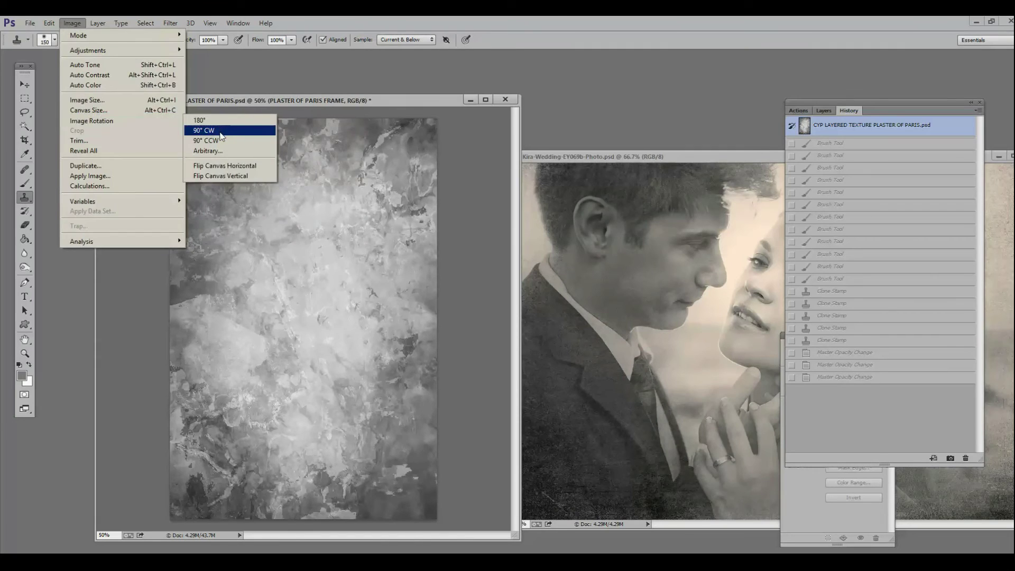
pyautogui.click(219, 132)
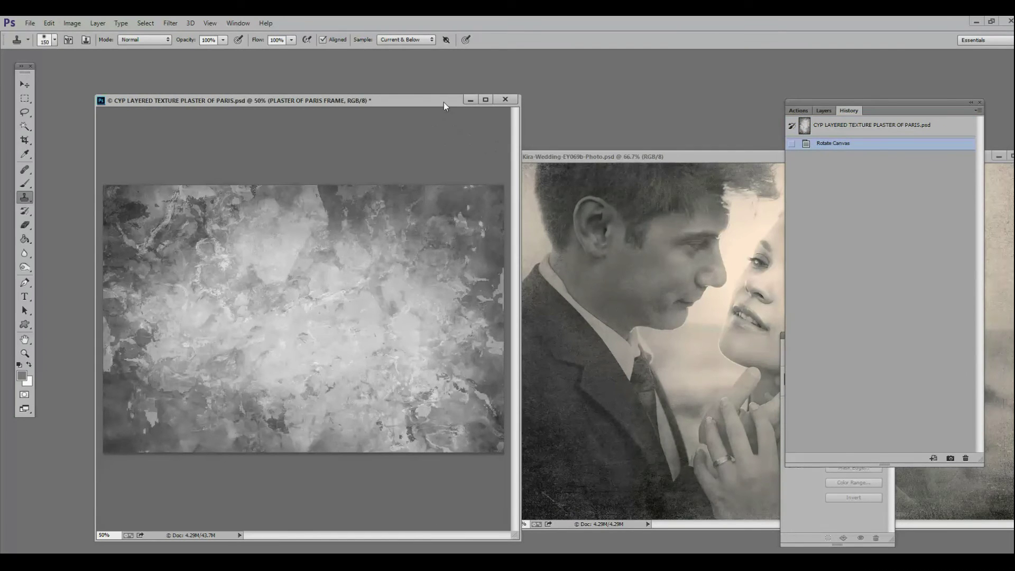
pyautogui.moveTo(443, 103); pyautogui.dragTo(382, 102)
# Copy the wedding photo into the texture file above the PASTE YOUR IMAGE ABOVE THIS LAYER layer and hide all PLASTER OF PARIS layers.
pyautogui.click(824, 111)
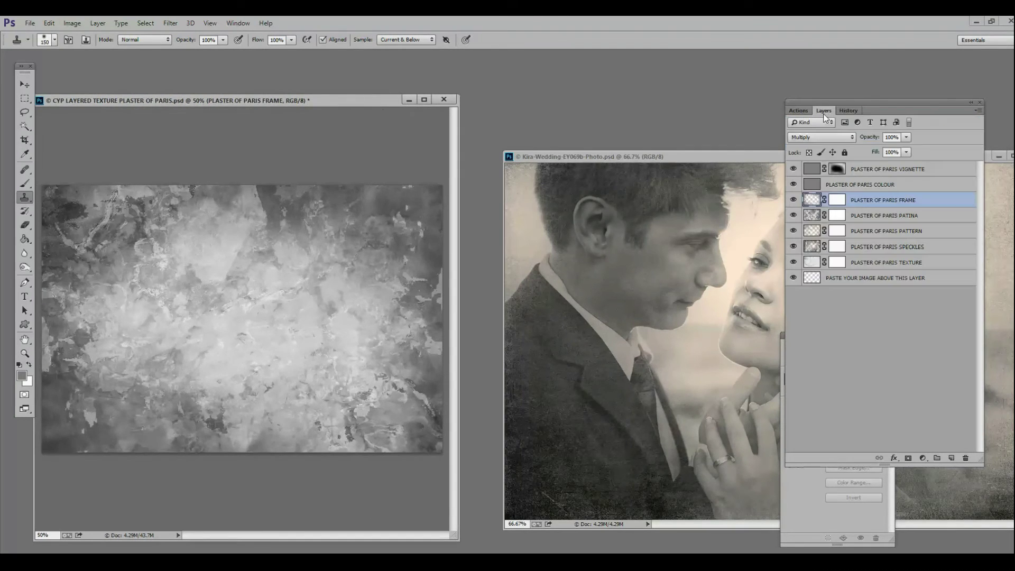
pyautogui.click(867, 279)
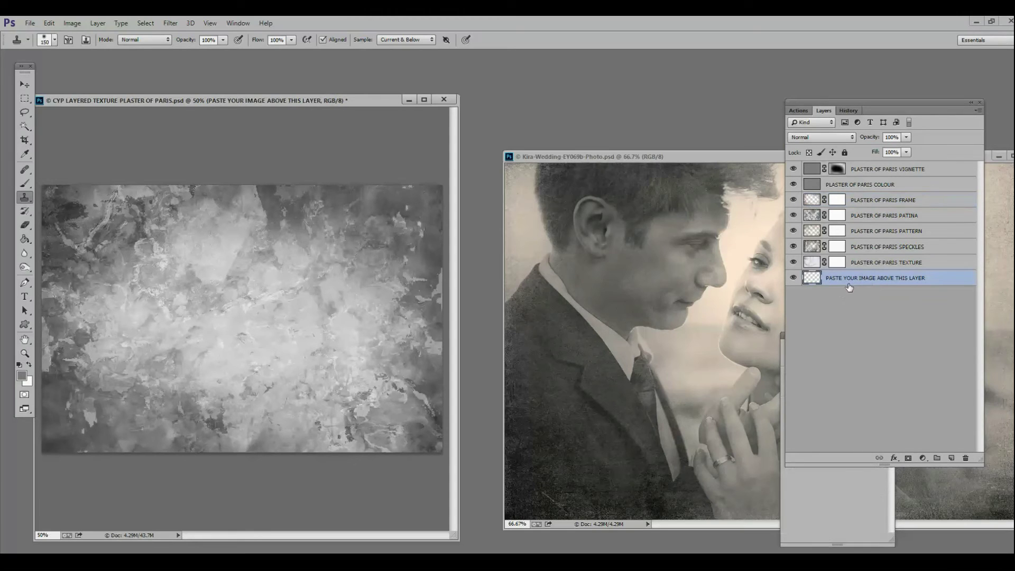
pyautogui.moveTo(672, 160); pyautogui.dragTo(703, 114)
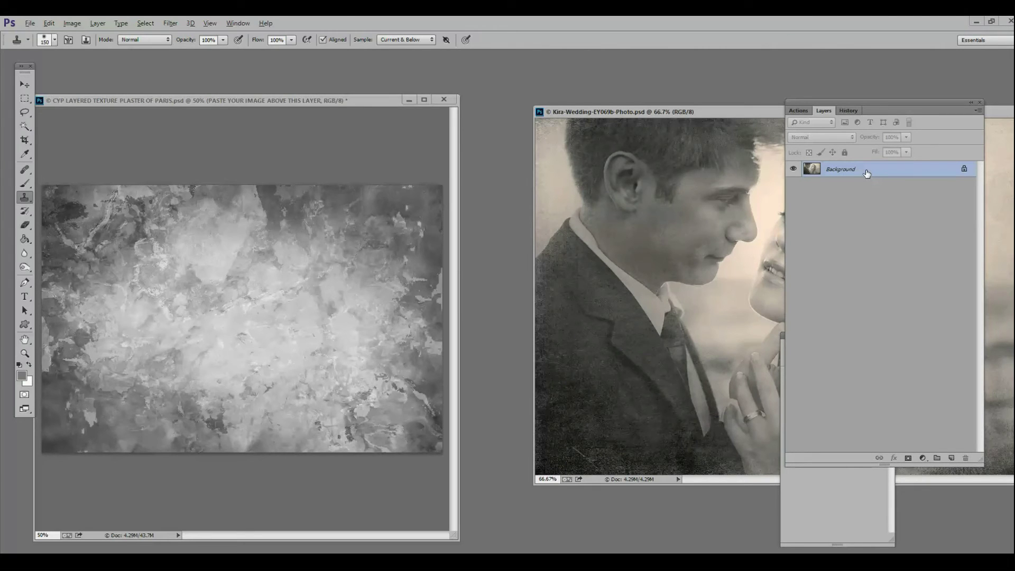
pyautogui.moveTo(867, 174)
pyautogui.mouseDown()
pyautogui.moveTo(770, 172)
pyautogui.moveTo(211, 233)
pyautogui.moveTo(233, 268)
pyautogui.moveTo(159, 248)
pyautogui.moveTo(177, 249)
pyautogui.mouseUp()
pyautogui.press('v')
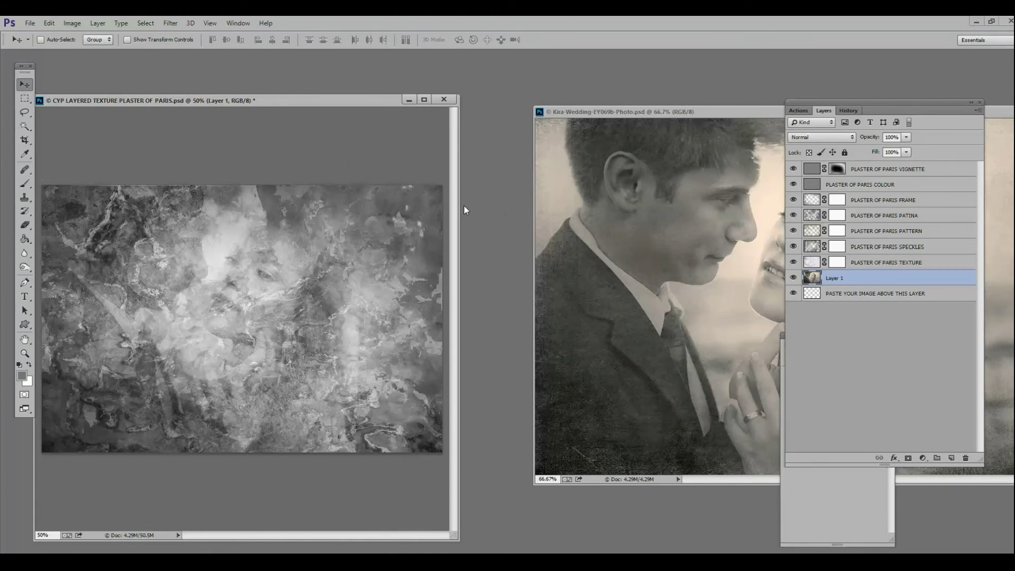
pyautogui.moveTo(793, 262); pyautogui.dragTo(793, 169)
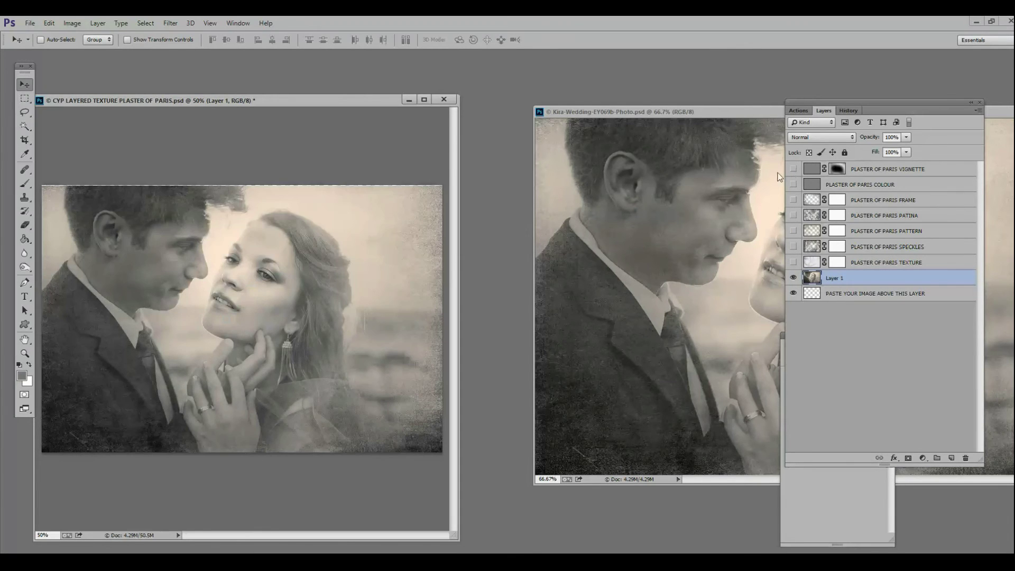
# Close the original wedding photo and enlarge the texture file's window around the landscape canvas.
pyautogui.moveTo(305, 100); pyautogui.dragTo(405, 99)
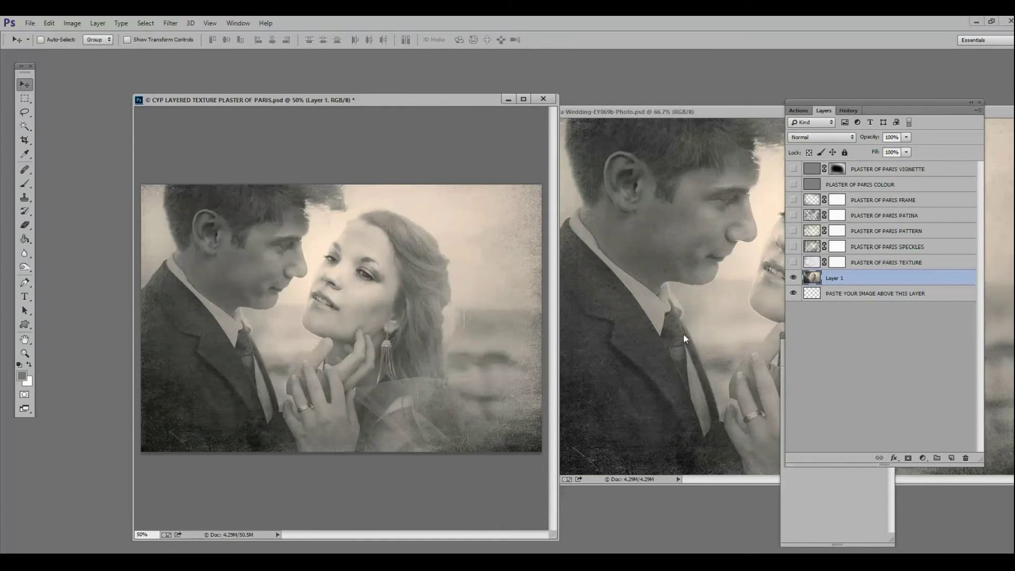
pyautogui.moveTo(726, 115); pyautogui.dragTo(266, 286)
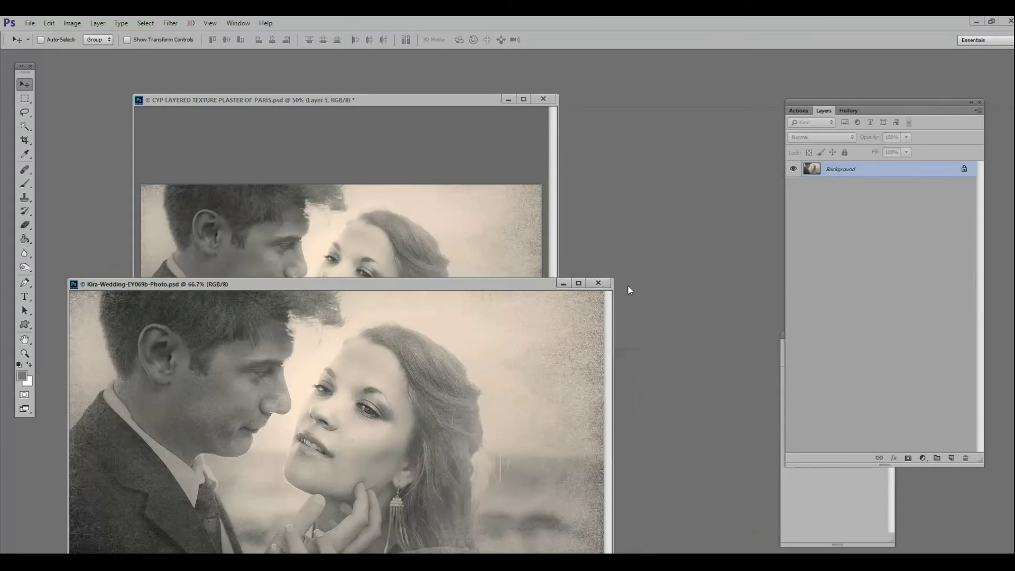
pyautogui.click(605, 284)
pyautogui.moveTo(551, 536); pyautogui.dragTo(829, 552)
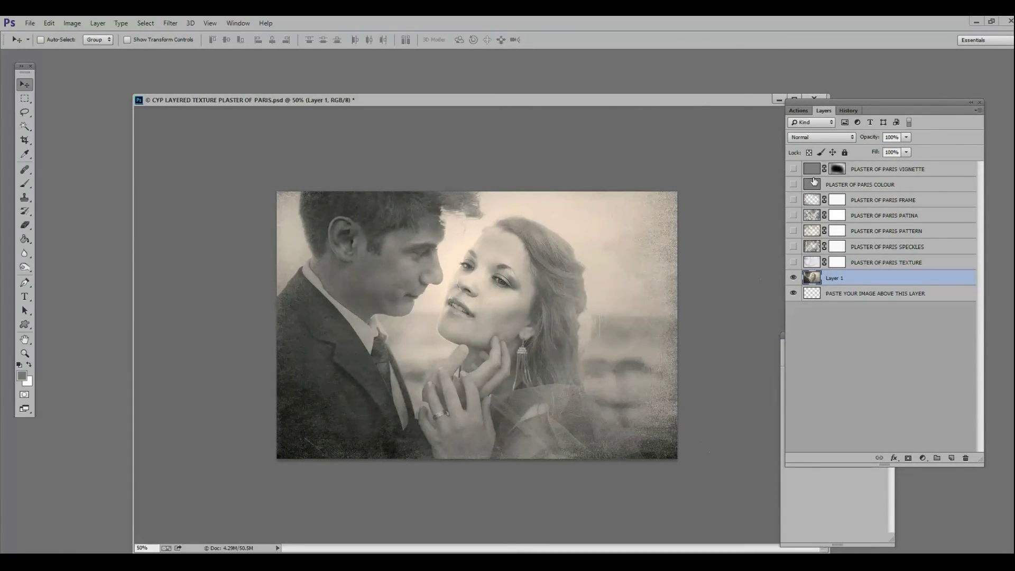
# Preview the VIGNETTE, FRAME, PATINA, PATTERN and SPECKLES layers one at a time, leaving only PLASTER OF PARIS TEXTURE shown above the photo.
pyautogui.click(794, 169)
pyautogui.click(794, 169)
pyautogui.click(793, 200)
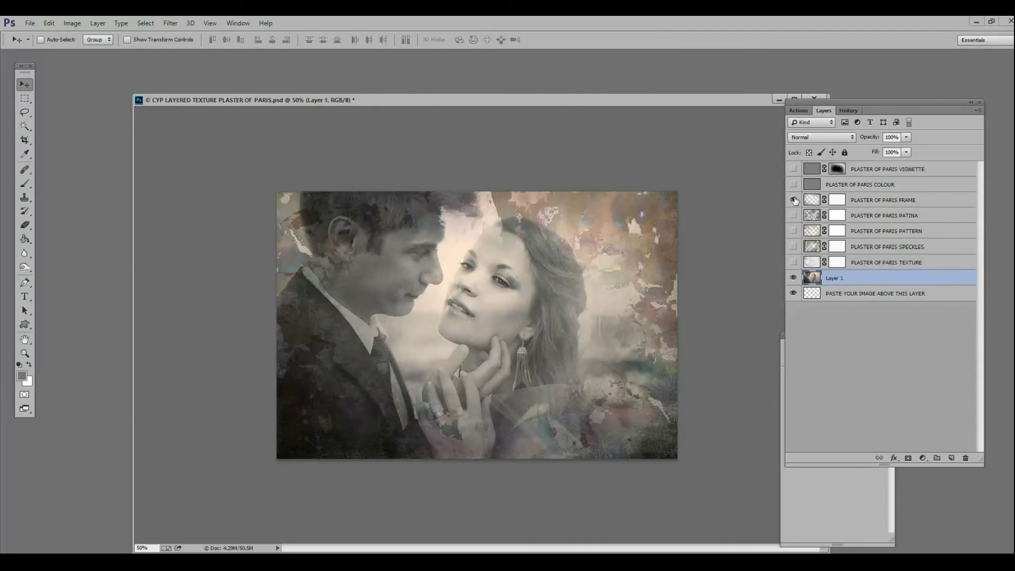
pyautogui.click(794, 199)
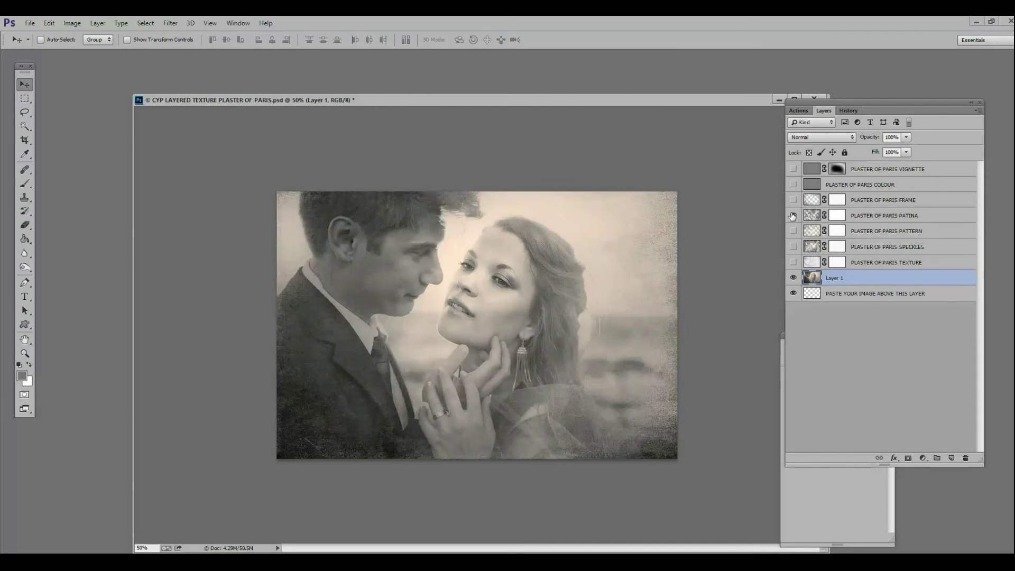
pyautogui.click(793, 216)
pyautogui.click(793, 216)
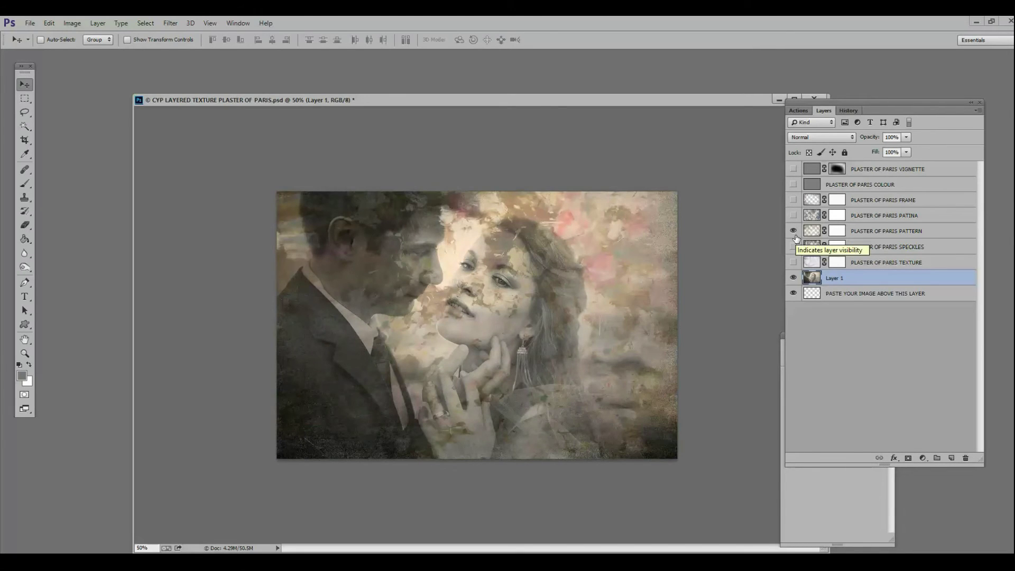
pyautogui.click(793, 231)
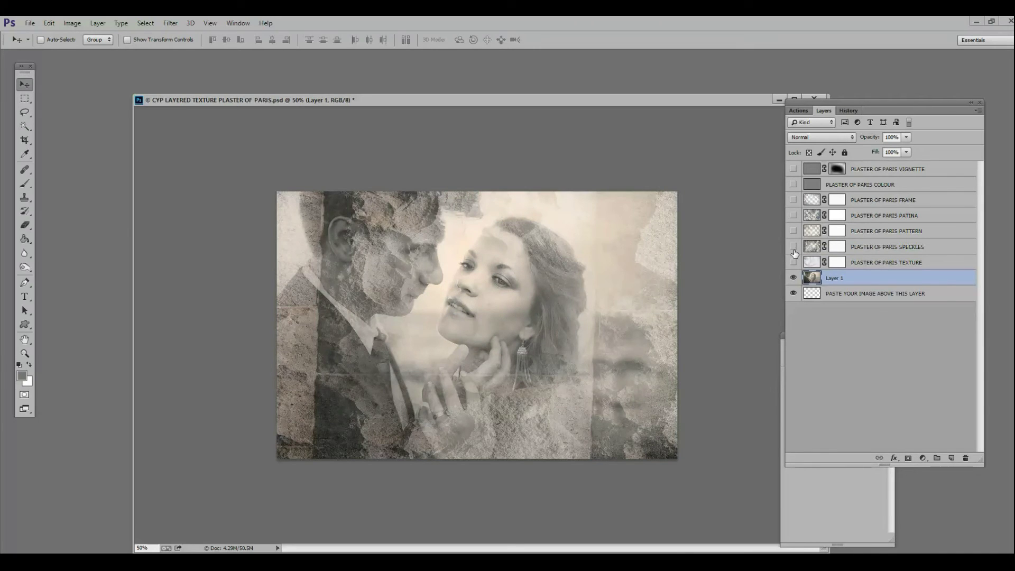
pyautogui.click(793, 262)
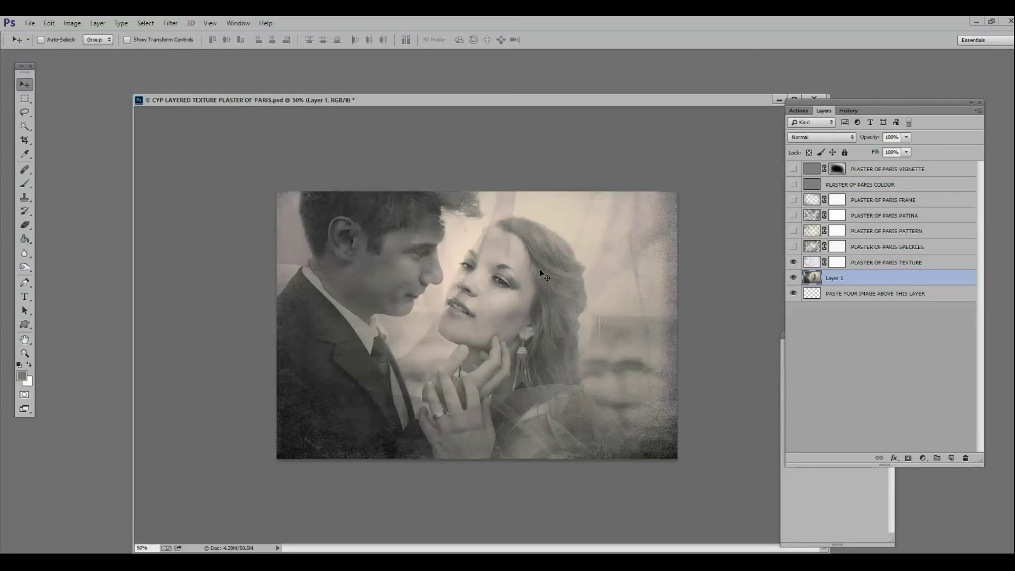
# Free-transform the pasted couple photo, stretching its height to 101.60% past the canvas's lower edge.
pyautogui.hotkey('ctrl', 't')
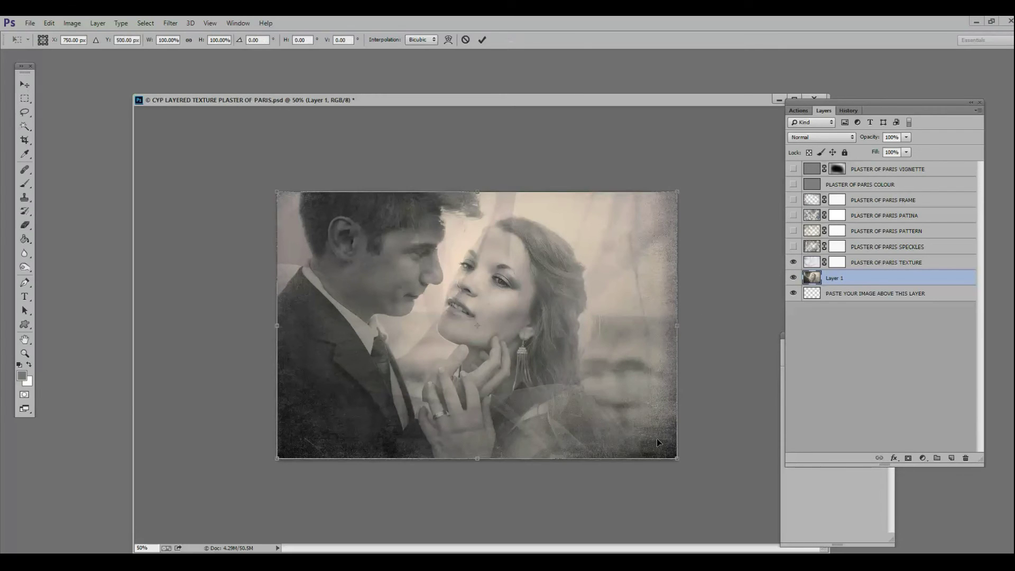
pyautogui.moveTo(675, 460)
pyautogui.mouseDown()
pyautogui.moveTo(669, 422)
pyautogui.moveTo(447, 304)
pyautogui.moveTo(680, 462)
pyautogui.mouseUp()
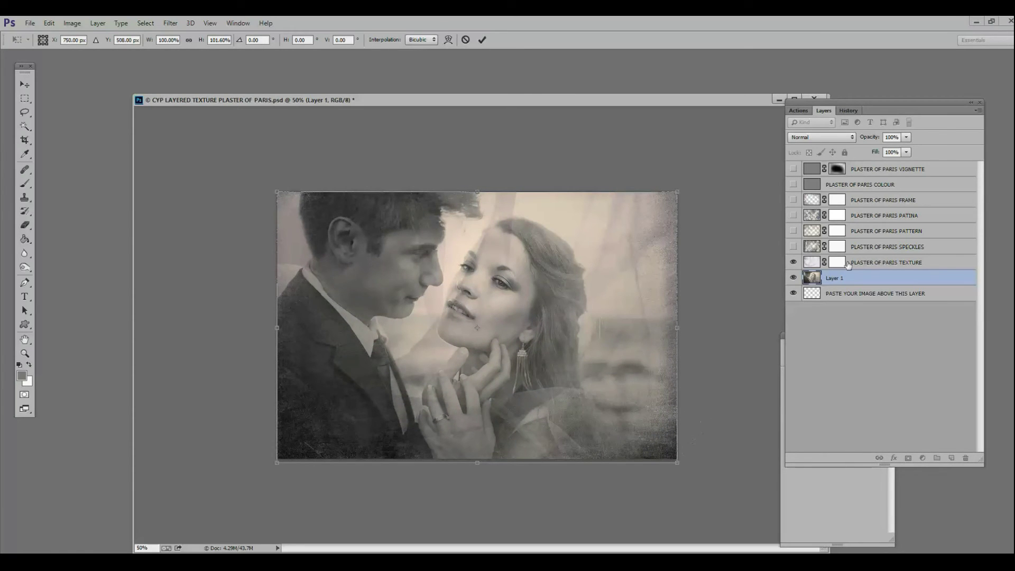
pyautogui.press('Return')
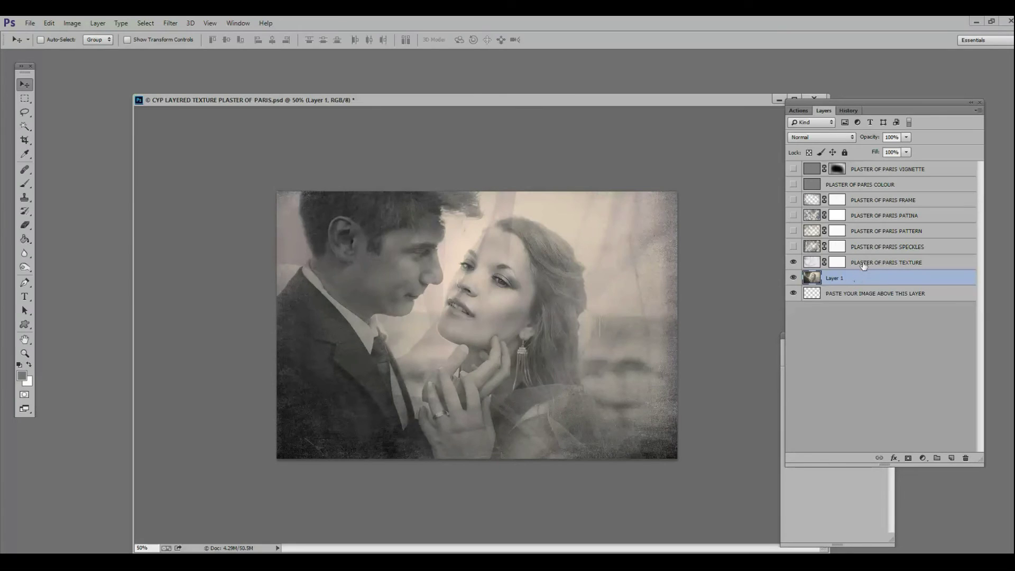
# Scale the PLASTER OF PARIS TEXTURE image to about 49.5%, rotate it about -14.6° and place it over the background behind the woman.
pyautogui.click(864, 263)
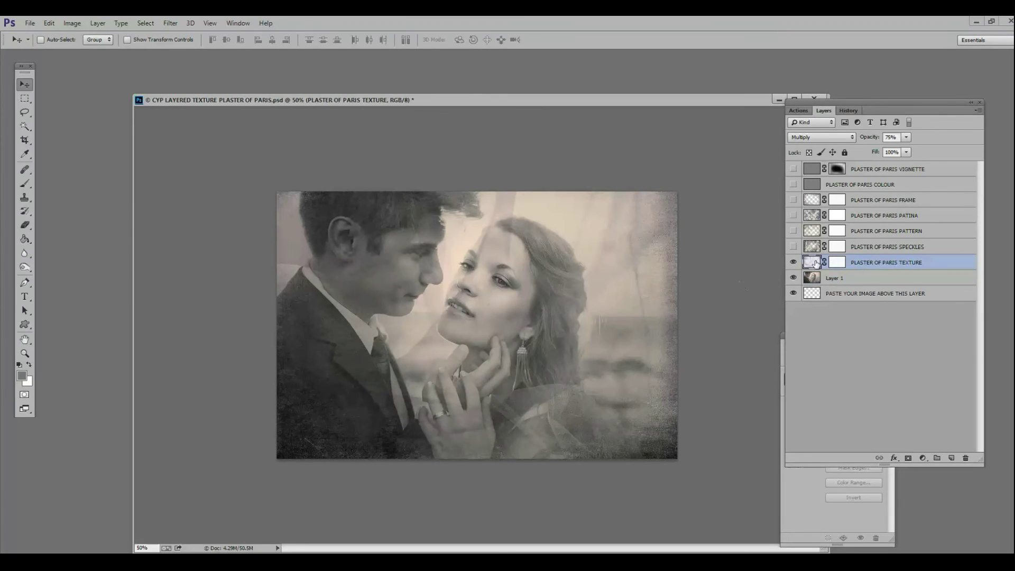
pyautogui.hotkey('ctrl', 't')
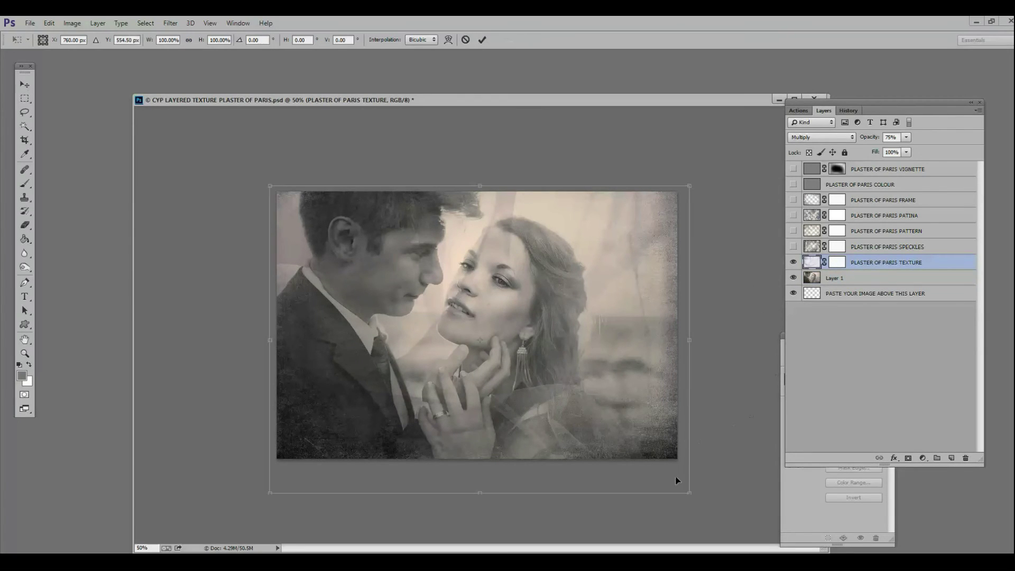
pyautogui.moveTo(688, 496); pyautogui.dragTo(478, 338)
pyautogui.moveTo(476, 356); pyautogui.dragTo(546, 297)
pyautogui.moveTo(441, 277); pyautogui.dragTo(672, 345)
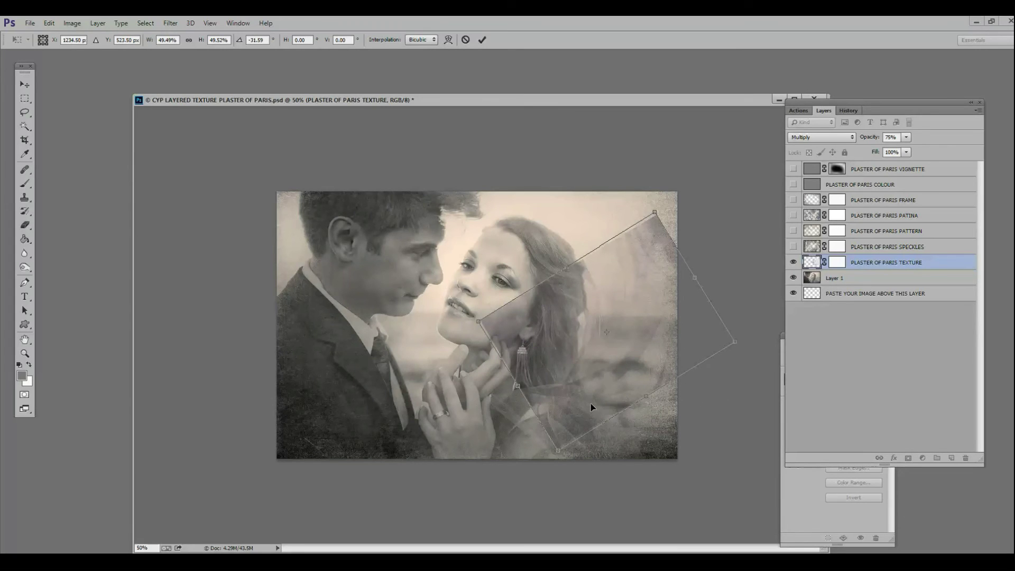
pyautogui.moveTo(659, 278); pyautogui.dragTo(660, 293)
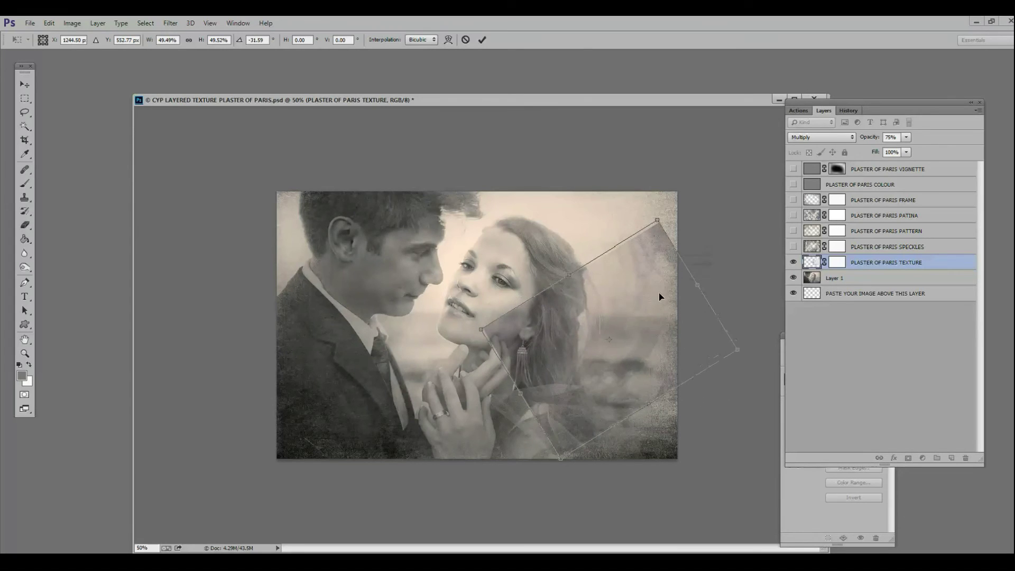
pyautogui.moveTo(470, 303); pyautogui.dragTo(499, 256)
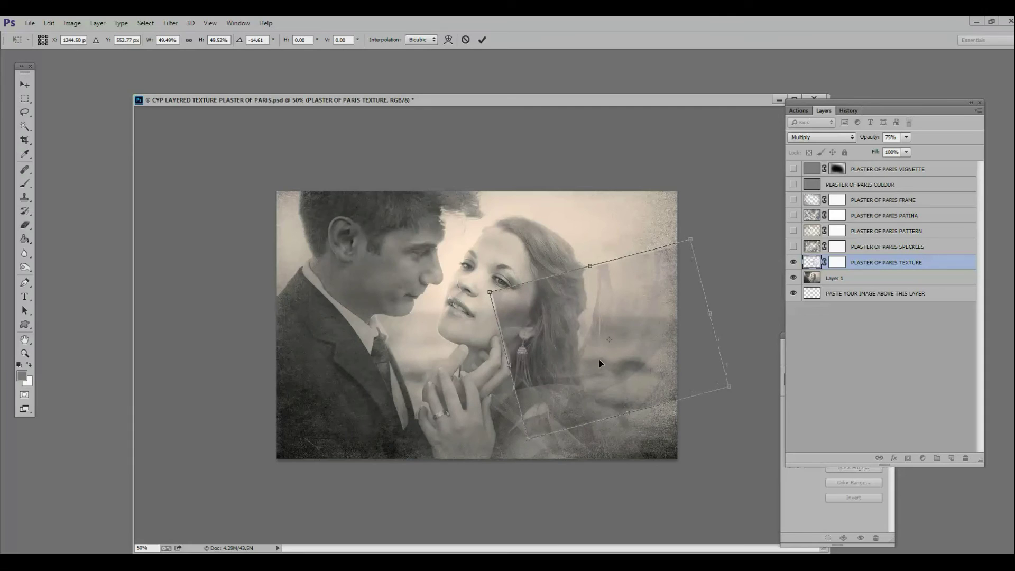
pyautogui.moveTo(601, 363); pyautogui.dragTo(628, 365)
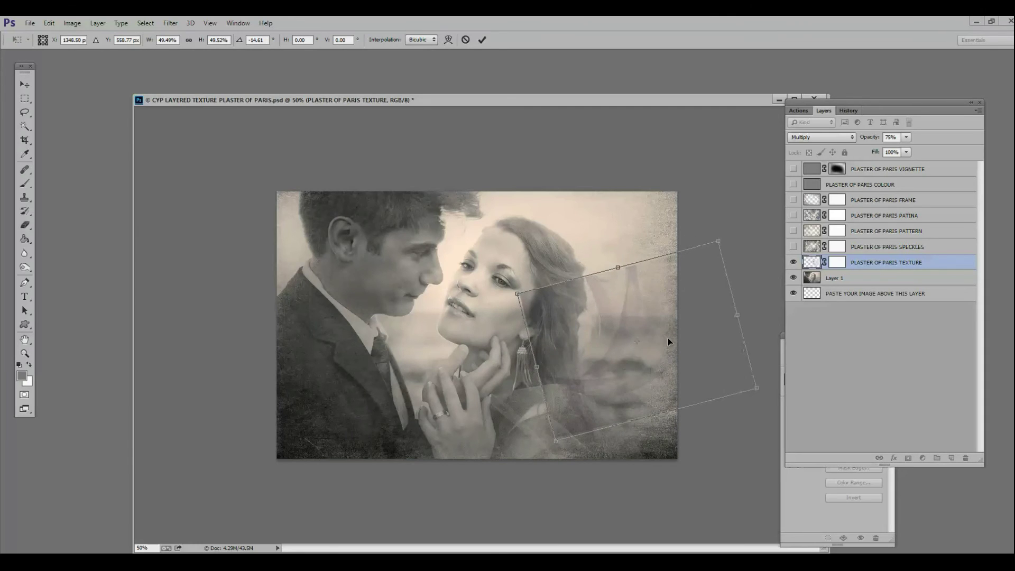
pyautogui.press('Return')
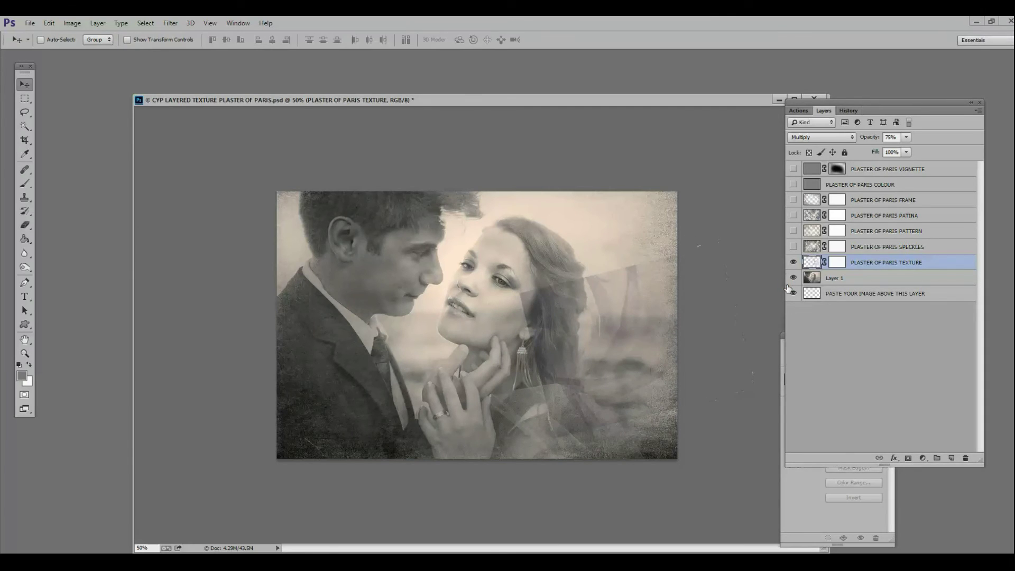
# Paint black on the PLASTER OF PARIS TEXTURE layer's mask to remove the texture from the woman's face and hair.
pyautogui.click(833, 263)
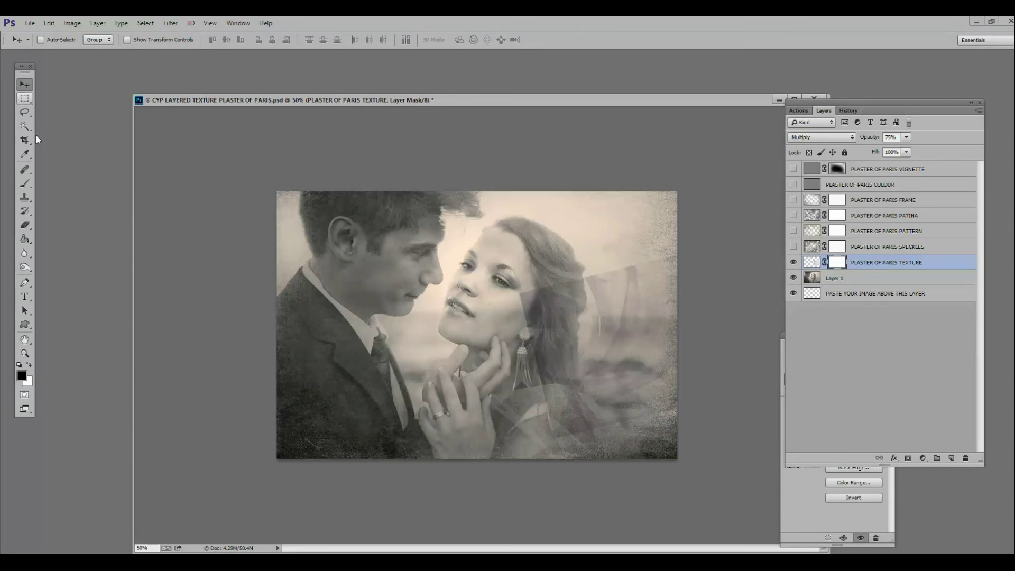
pyautogui.click(30, 184)
pyautogui.moveTo(528, 298)
pyautogui.mouseDown()
pyautogui.moveTo(558, 278)
pyautogui.moveTo(548, 272)
pyautogui.moveTo(682, 250)
pyautogui.moveTo(562, 281)
pyautogui.mouseUp()
pyautogui.moveTo(555, 322); pyautogui.dragTo(564, 382)
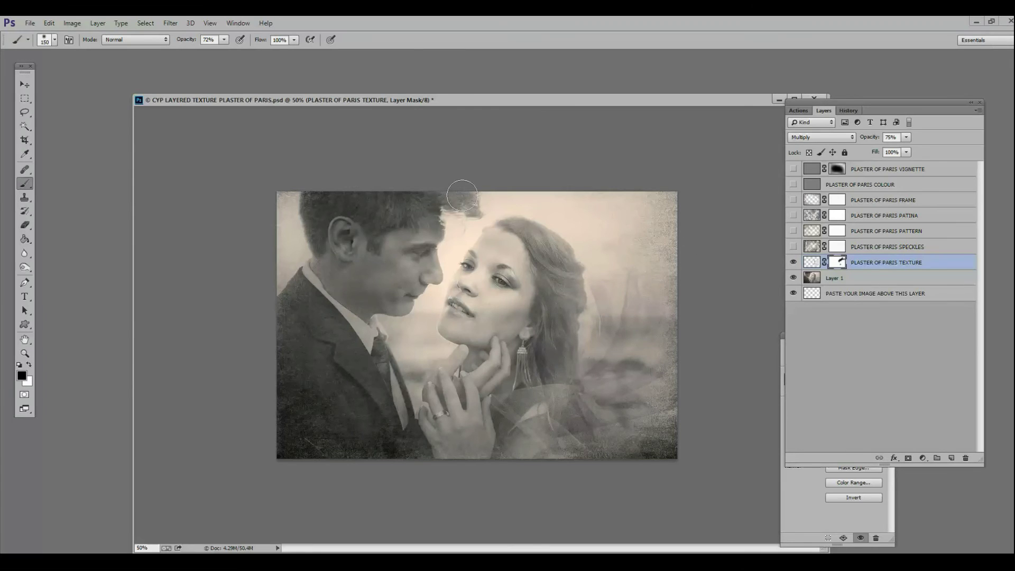
# Try the Darken, Screen, Overlay and Color Burn blend modes on the PLASTER OF PARIS TEXTURE layer, returning it to Multiply.
pyautogui.click(851, 137)
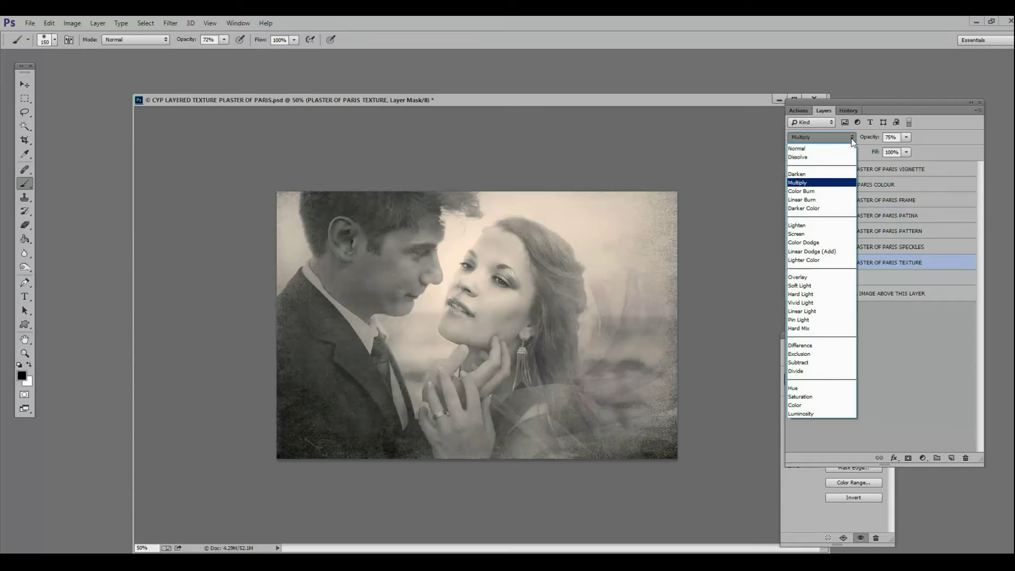
pyautogui.click(829, 175)
pyautogui.click(853, 139)
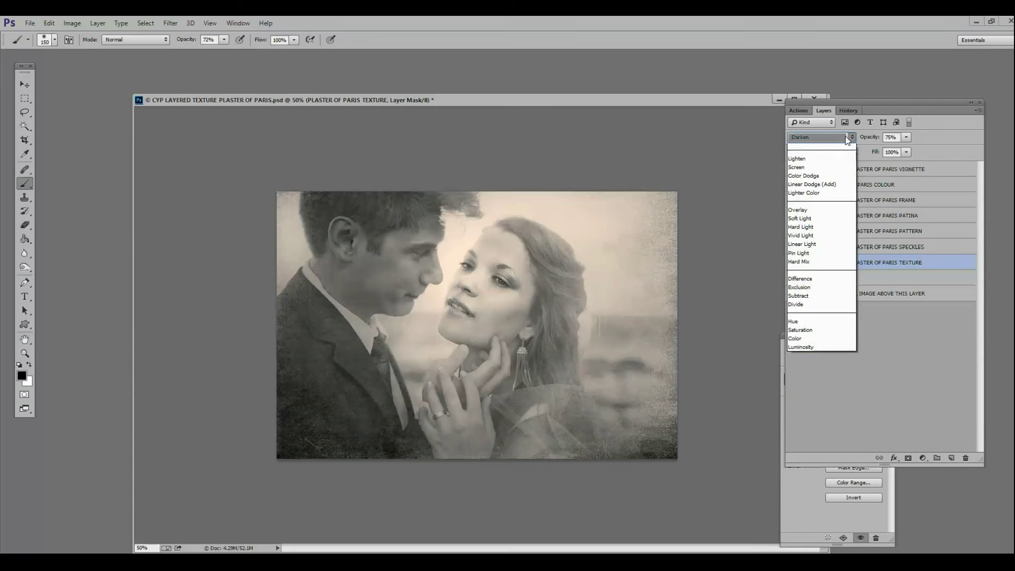
pyautogui.click(819, 234)
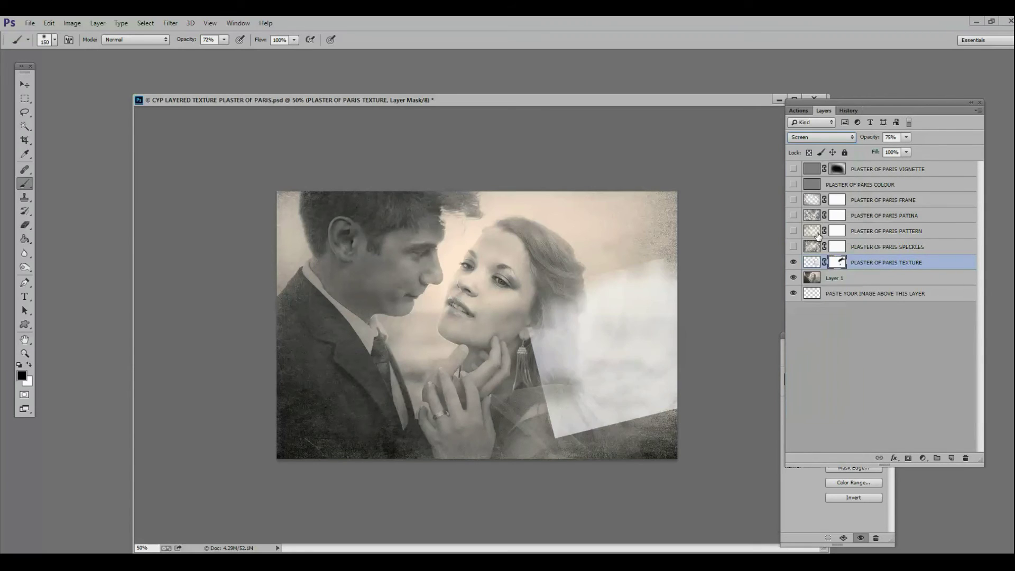
pyautogui.click(853, 138)
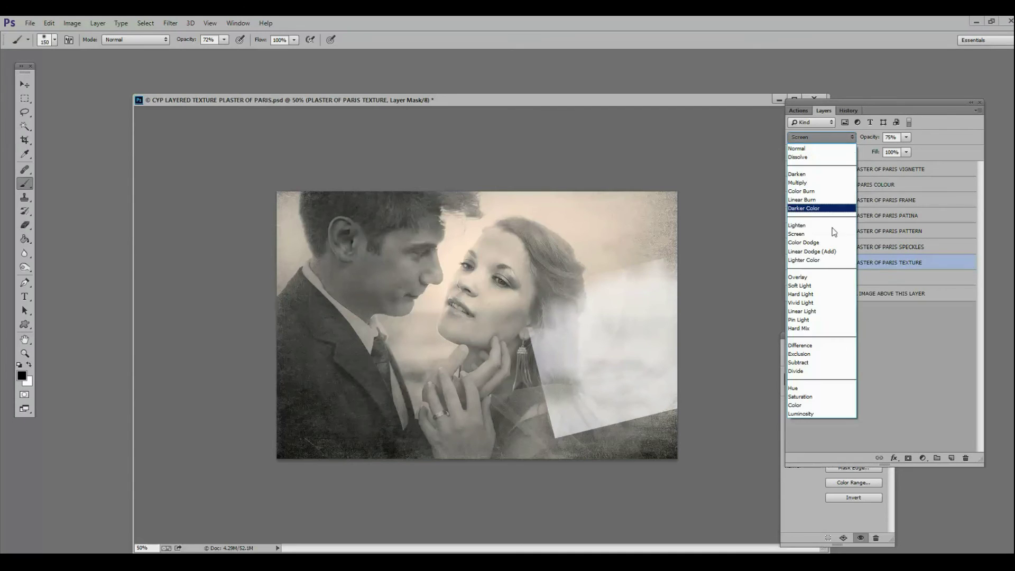
pyautogui.click(817, 275)
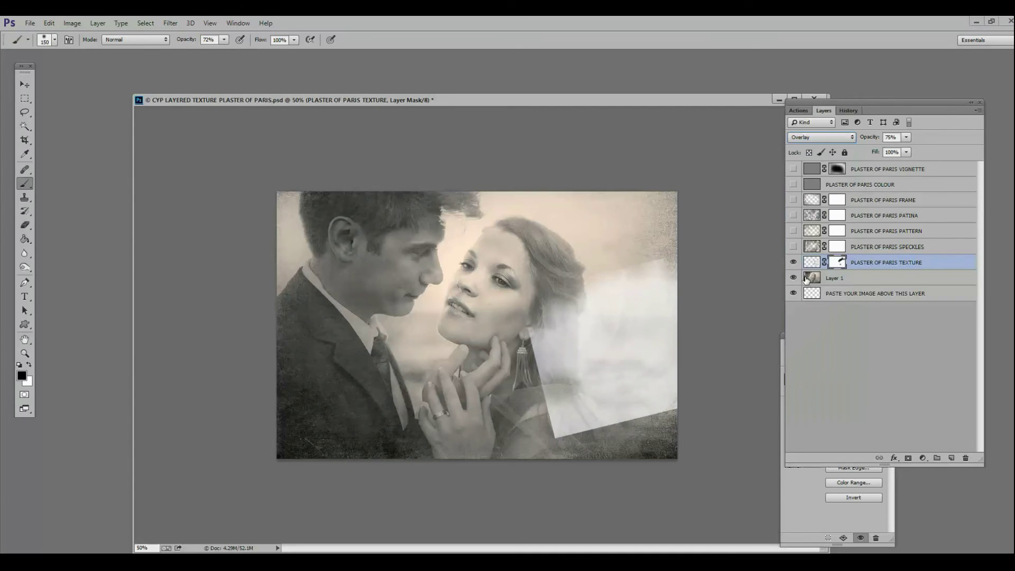
pyautogui.click(852, 138)
pyautogui.click(844, 183)
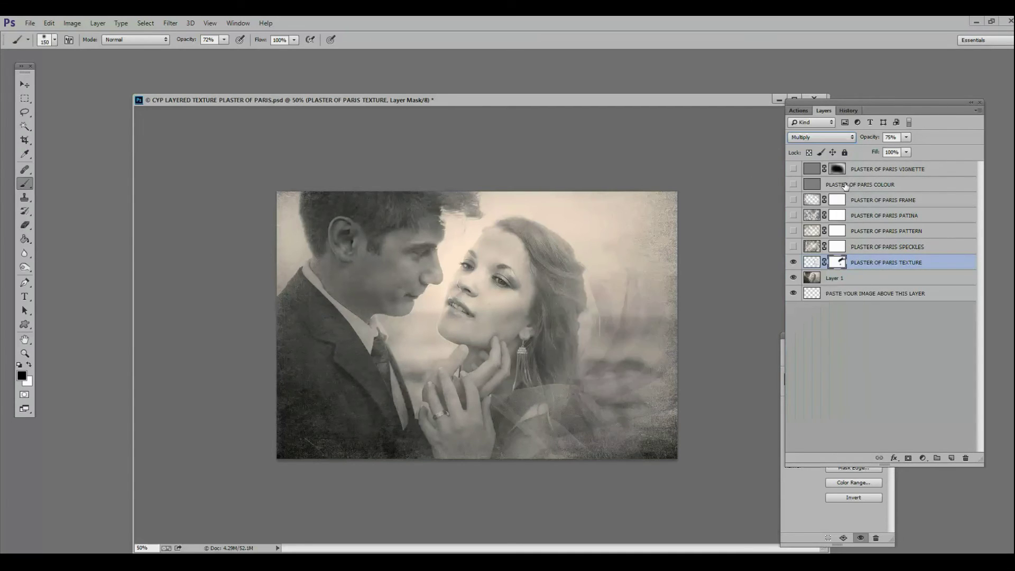
pyautogui.click(853, 137)
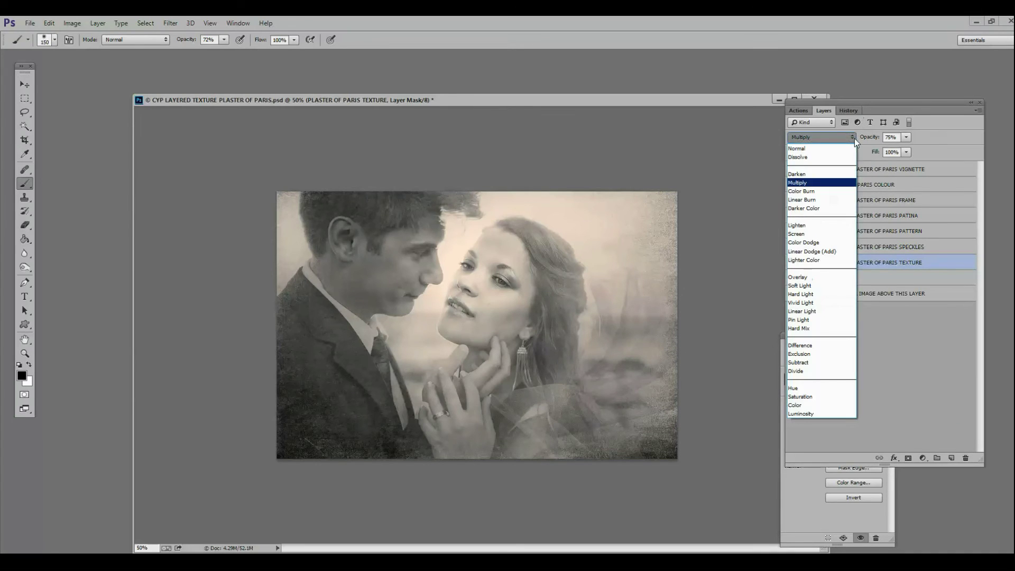
pyautogui.click(842, 192)
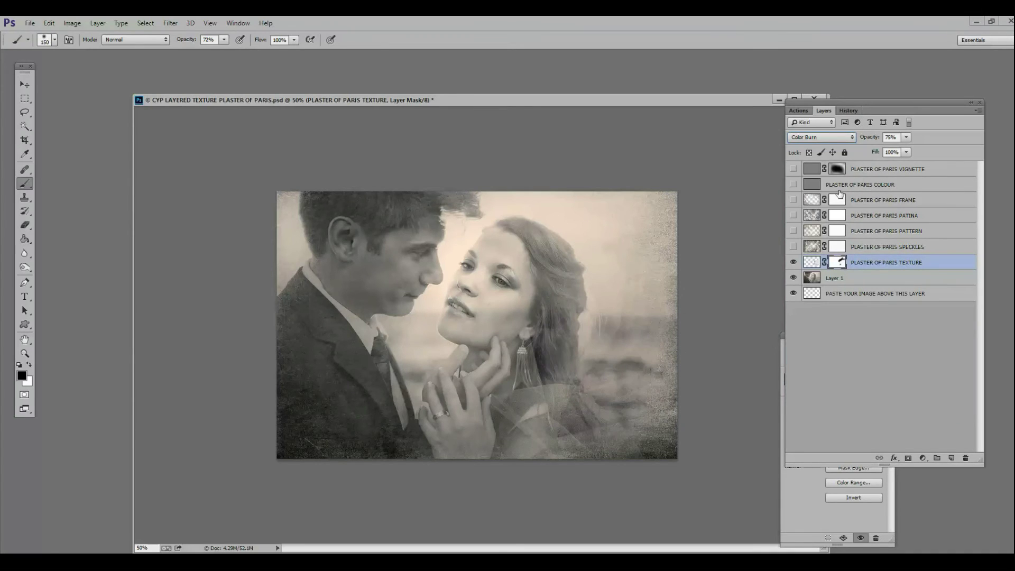
pyautogui.click(849, 137)
pyautogui.click(830, 182)
# Paint black at 72% opacity on the PLASTER OF PARIS TEXTURE layer's mask to blend the texture around the woman's shoulder and background.
pyautogui.moveTo(584, 385)
pyautogui.mouseDown()
pyautogui.moveTo(542, 378)
pyautogui.moveTo(531, 330)
pyautogui.moveTo(540, 431)
pyautogui.mouseUp()
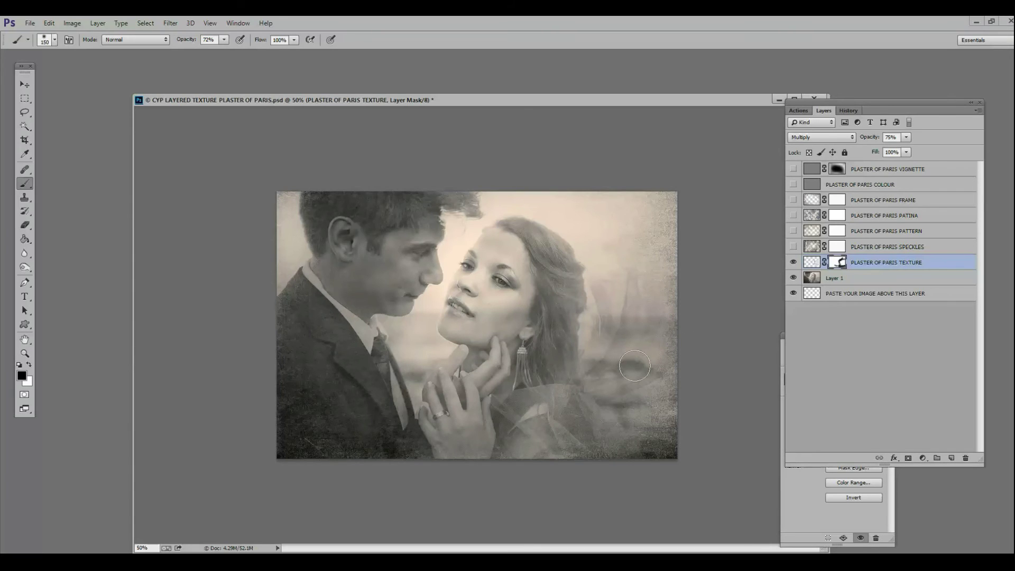
# Hide the PLASTER OF PARIS TEXTURE layer, and show and select the PLASTER OF PARIS PATTERN layer.
pyautogui.click(793, 262)
pyautogui.click(793, 231)
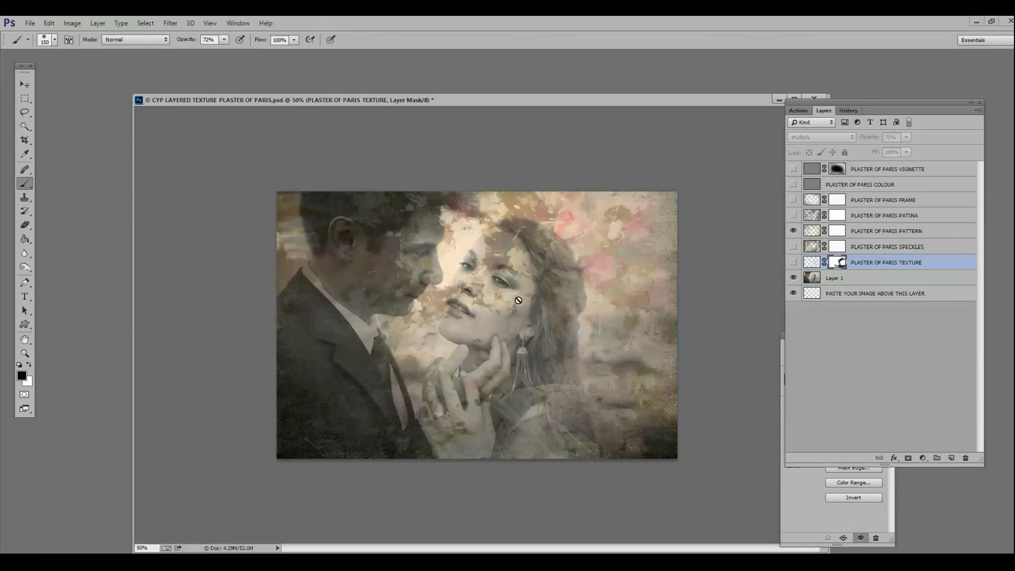
pyautogui.click(895, 233)
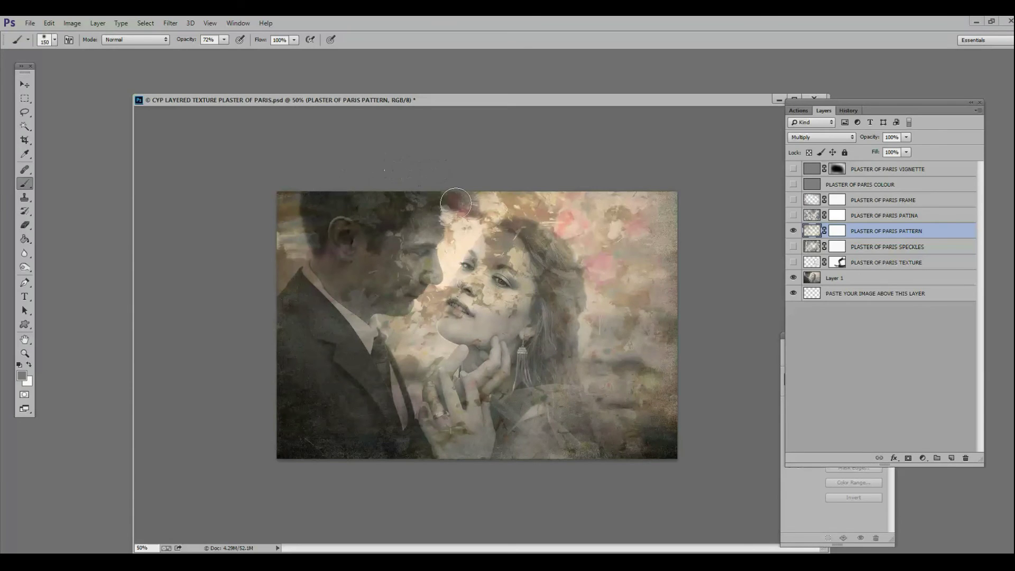
pyautogui.moveTo(456, 205); pyautogui.dragTo(446, 204)
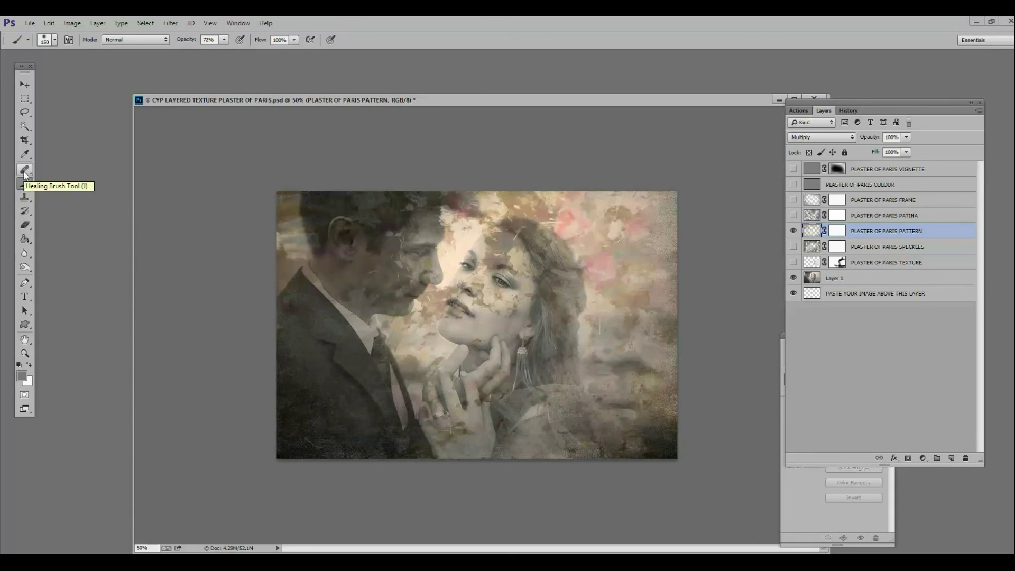
# Set up the Healing Brush with Pattern as source, the last plain grey pattern swatch, and sampling from Current Layer.
pyautogui.moveTo(25, 171); pyautogui.dragTo(72, 180)
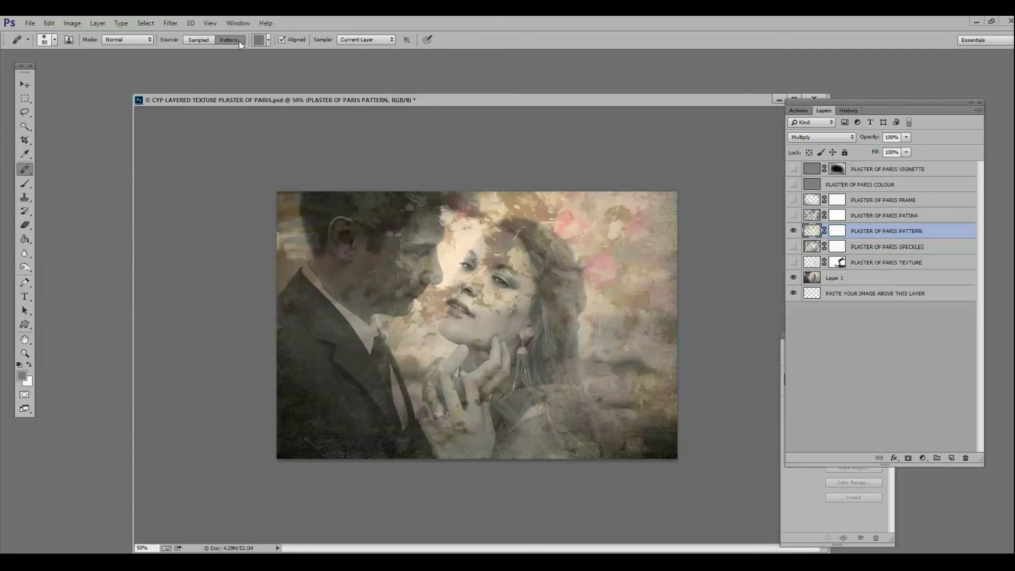
pyautogui.click(268, 40)
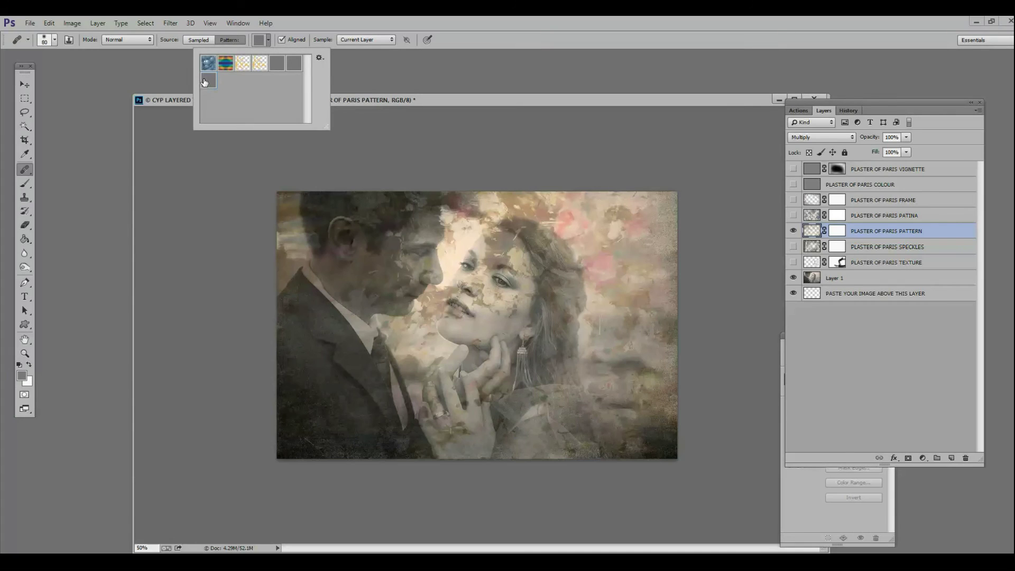
pyautogui.doubleClick(206, 81)
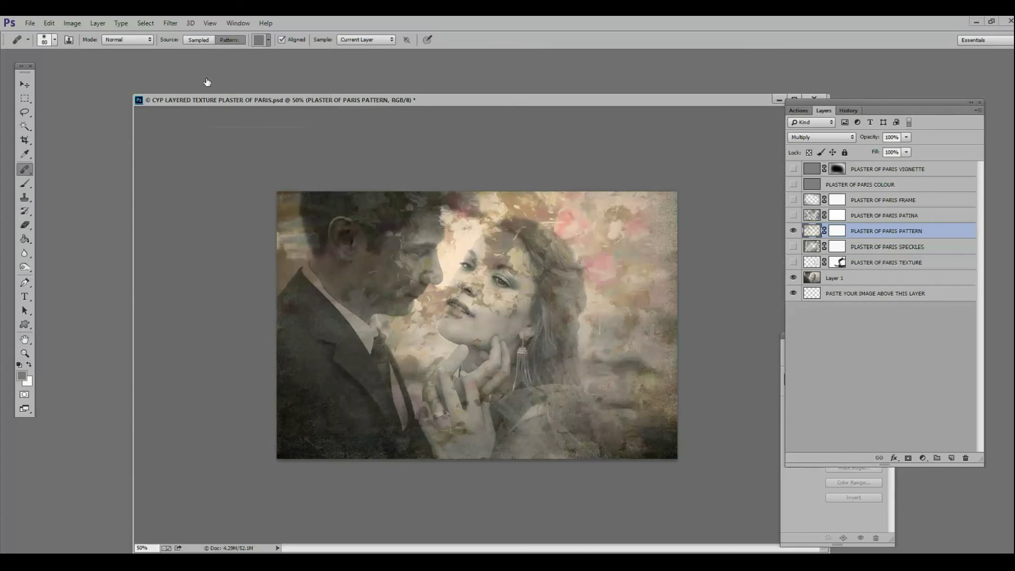
pyautogui.click(392, 41)
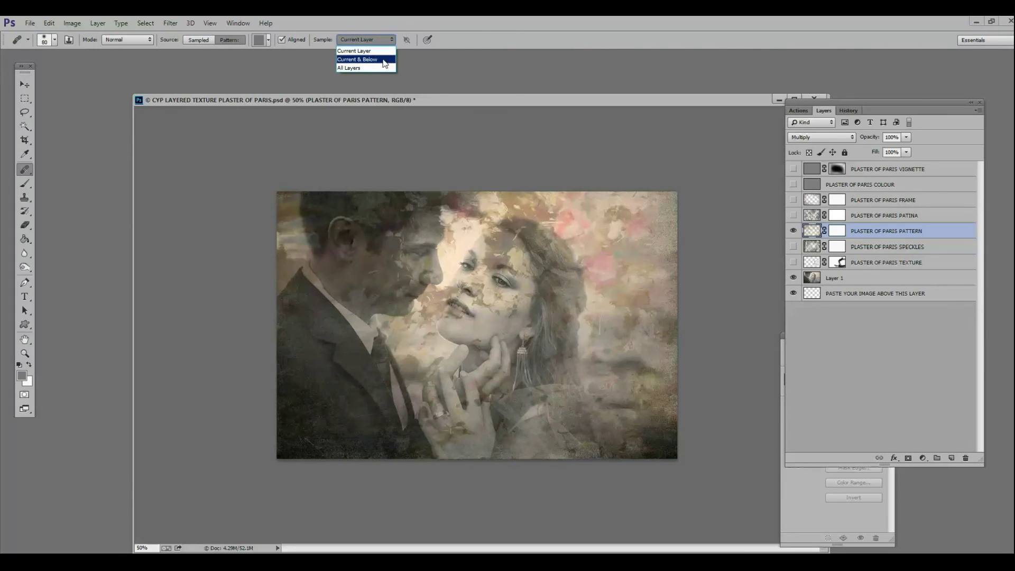
pyautogui.click(390, 52)
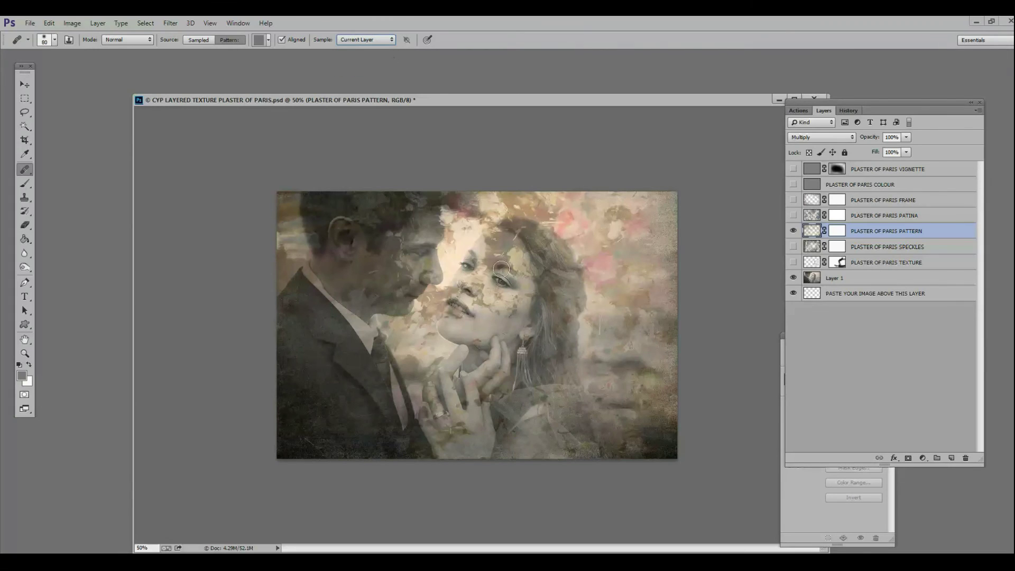
# Heal the PLASTER OF PARIS PATTERN layer over the woman's cheeks, eyes, forehead, hairline and chin to remove the blotches.
pyautogui.moveTo(490, 291); pyautogui.dragTo(478, 311)
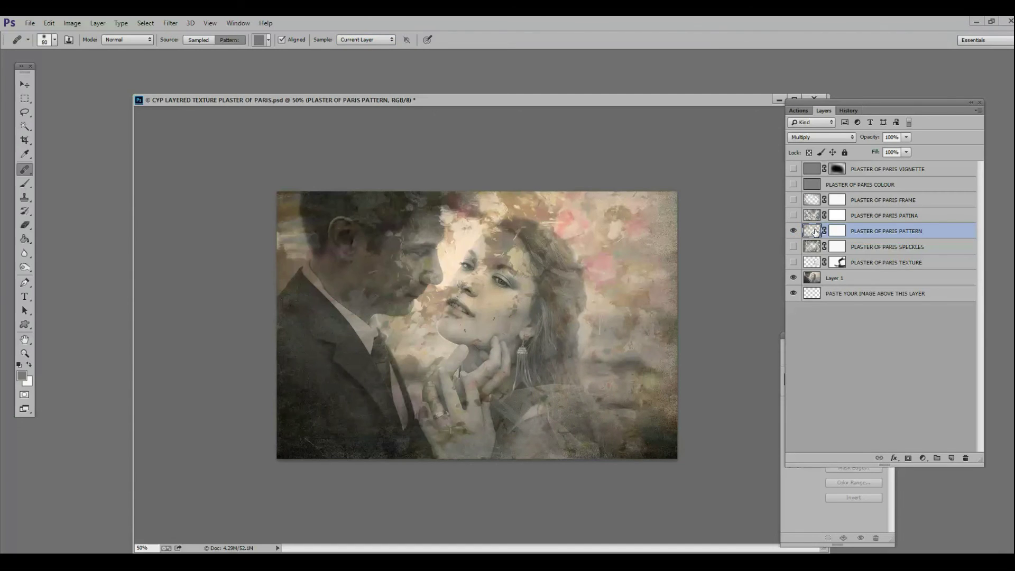
pyautogui.moveTo(531, 272); pyautogui.dragTo(496, 331)
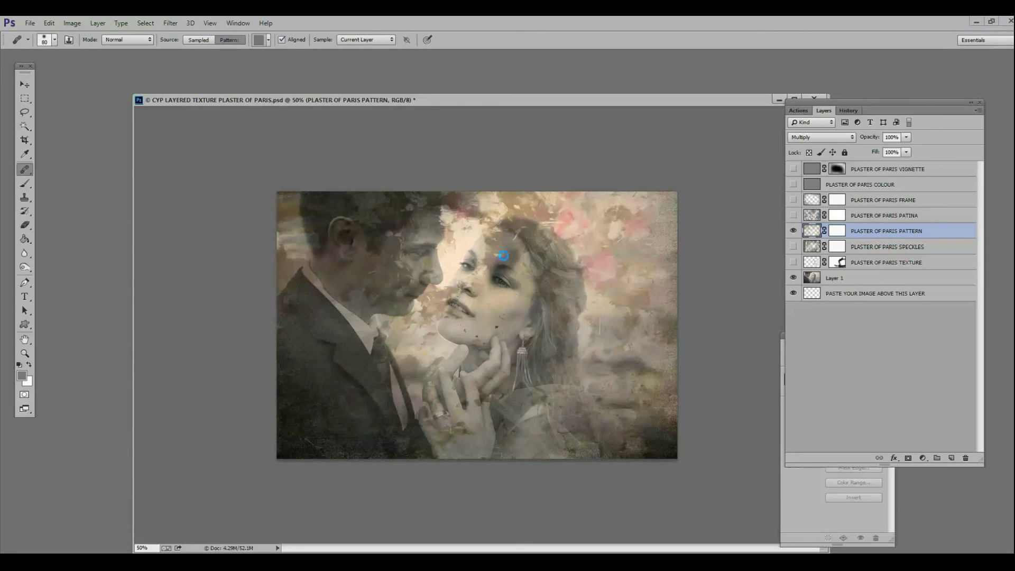
pyautogui.moveTo(505, 251); pyautogui.dragTo(478, 296)
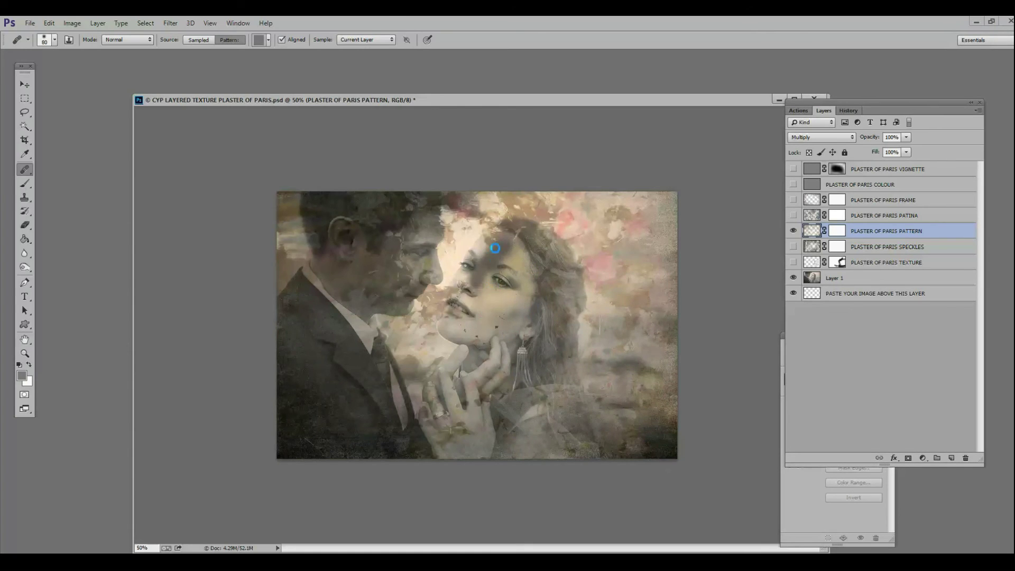
pyautogui.moveTo(496, 235)
pyautogui.mouseDown()
pyautogui.moveTo(491, 289)
pyautogui.moveTo(472, 290)
pyautogui.moveTo(529, 293)
pyautogui.moveTo(482, 310)
pyautogui.moveTo(476, 262)
pyautogui.moveTo(459, 292)
pyautogui.mouseUp()
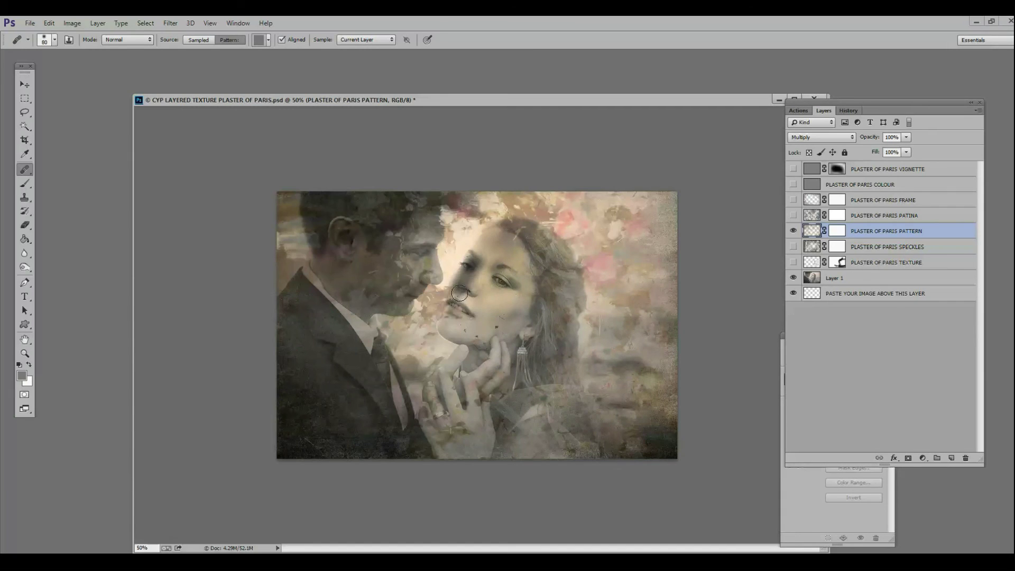
pyautogui.moveTo(467, 258)
pyautogui.mouseDown()
pyautogui.moveTo(493, 347)
pyautogui.moveTo(525, 272)
pyautogui.moveTo(511, 241)
pyautogui.moveTo(516, 293)
pyautogui.mouseUp()
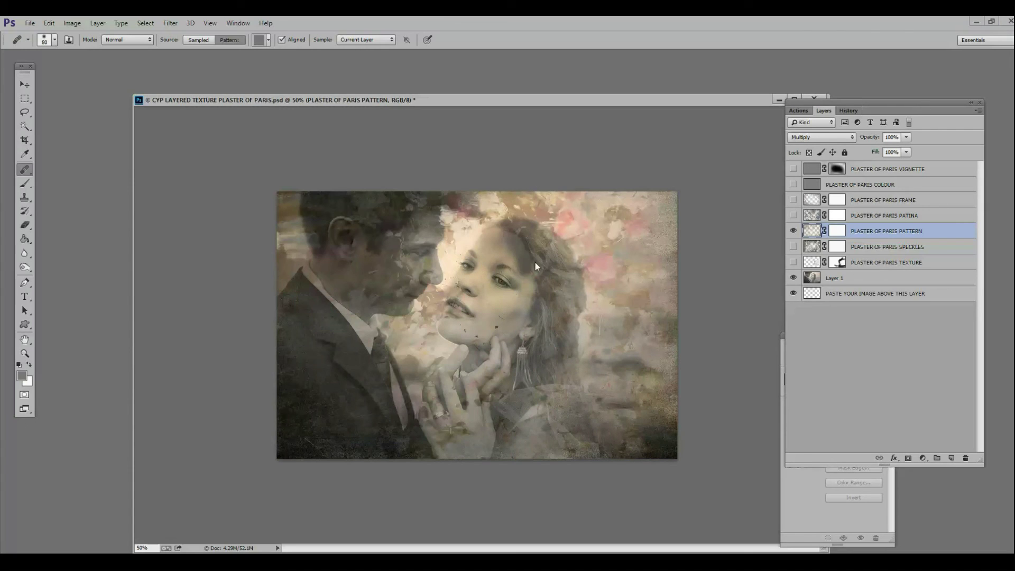
pyautogui.moveTo(512, 308)
pyautogui.mouseDown()
pyautogui.moveTo(487, 333)
pyautogui.moveTo(450, 334)
pyautogui.moveTo(475, 311)
pyautogui.moveTo(453, 305)
pyautogui.mouseUp()
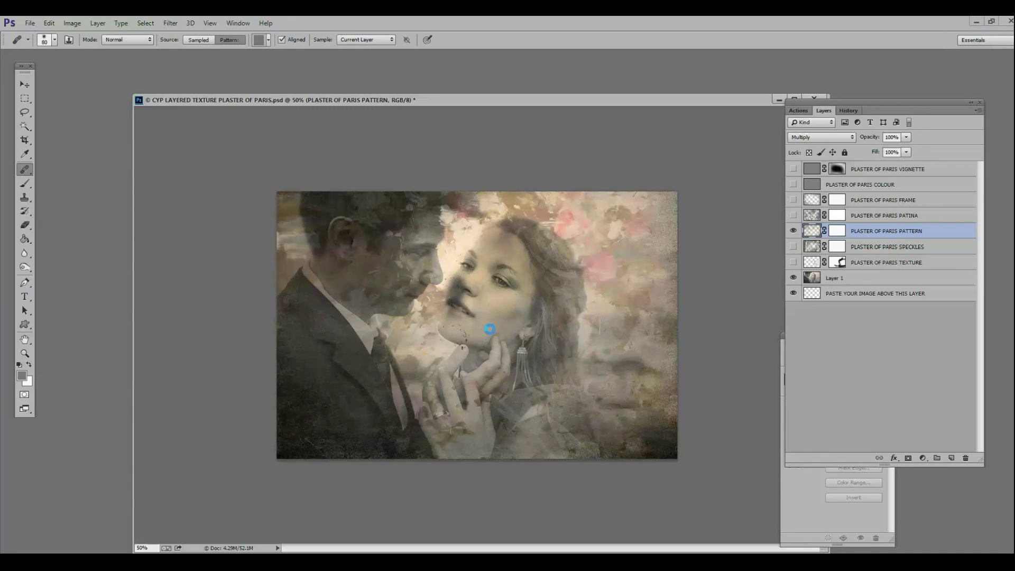
pyautogui.moveTo(508, 239)
pyautogui.mouseDown()
pyautogui.moveTo(491, 251)
pyautogui.moveTo(512, 296)
pyautogui.moveTo(500, 235)
pyautogui.moveTo(487, 241)
pyautogui.moveTo(524, 264)
pyautogui.moveTo(512, 241)
pyautogui.moveTo(533, 274)
pyautogui.mouseUp()
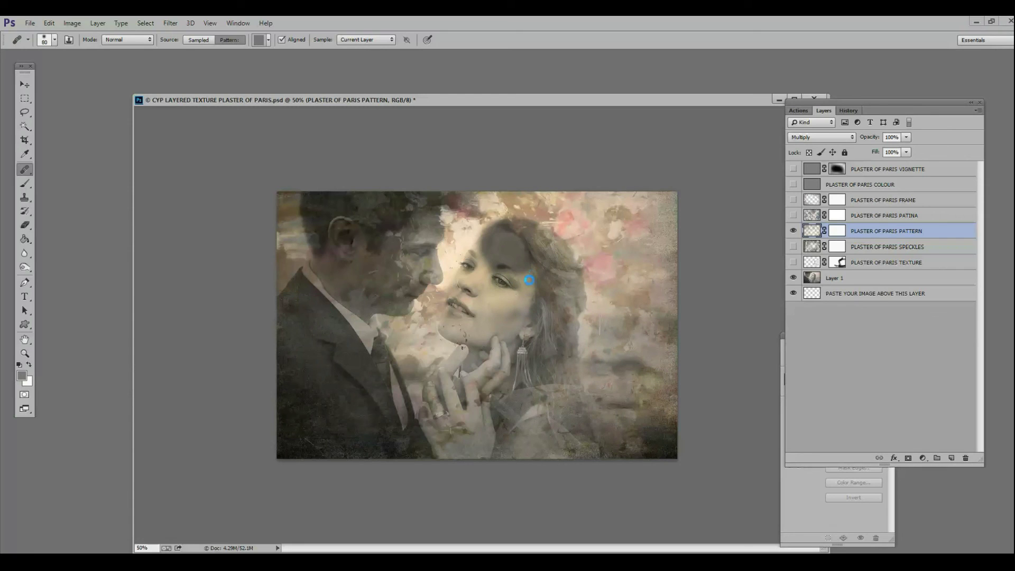
pyautogui.moveTo(478, 230)
pyautogui.mouseDown()
pyautogui.moveTo(500, 235)
pyautogui.moveTo(560, 256)
pyautogui.mouseUp()
pyautogui.moveTo(465, 332)
pyautogui.mouseDown()
pyautogui.moveTo(456, 363)
pyautogui.moveTo(453, 340)
pyautogui.mouseUp()
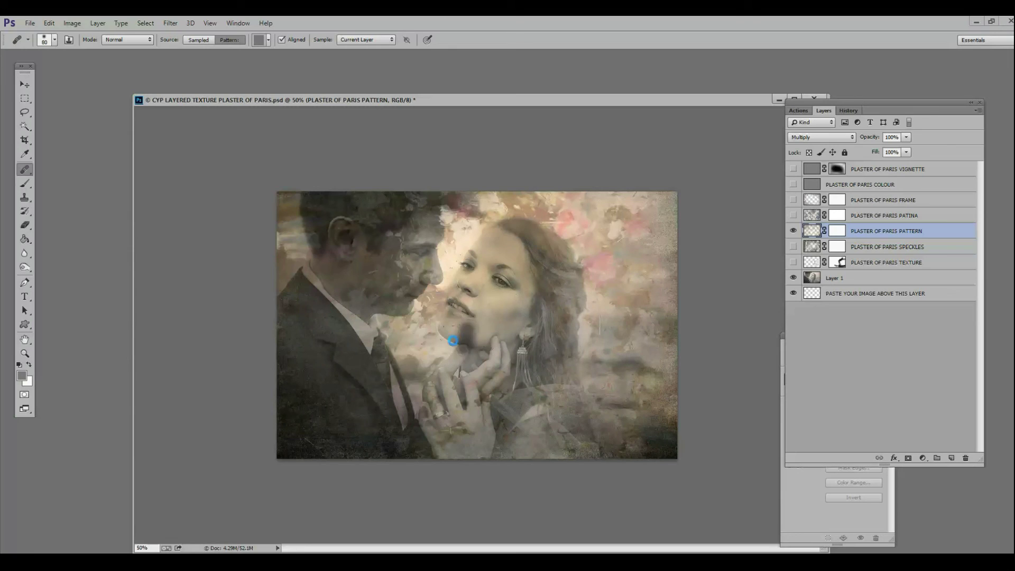
# Heal the pattern over the man's face and hair, and smooth the remaining marks around the woman's mouth and chin.
pyautogui.moveTo(428, 275)
pyautogui.mouseDown()
pyautogui.moveTo(386, 282)
pyautogui.moveTo(421, 267)
pyautogui.moveTo(426, 260)
pyautogui.moveTo(399, 269)
pyautogui.moveTo(416, 233)
pyautogui.moveTo(404, 266)
pyautogui.moveTo(431, 218)
pyautogui.mouseUp()
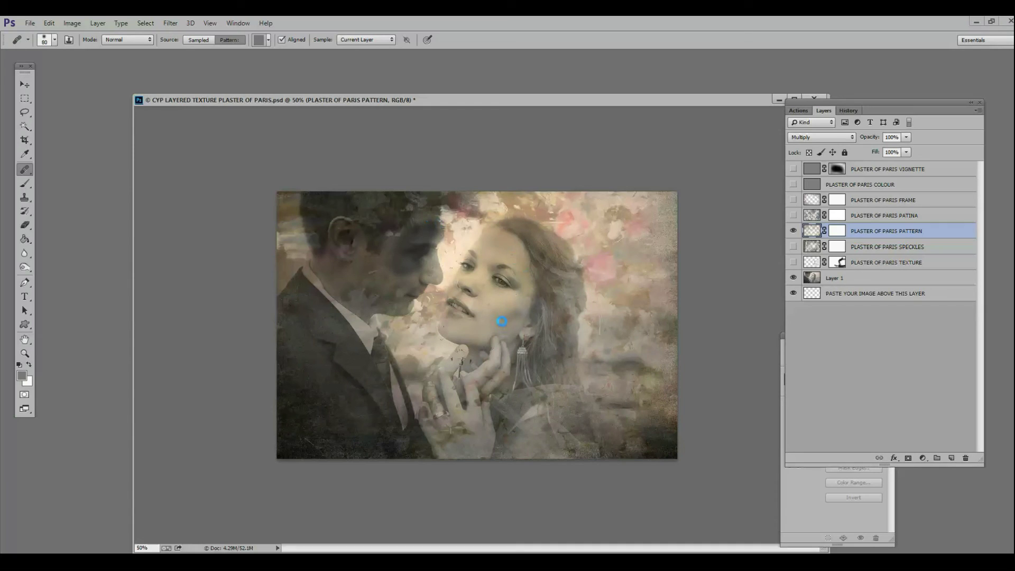
pyautogui.moveTo(443, 324); pyautogui.dragTo(459, 329)
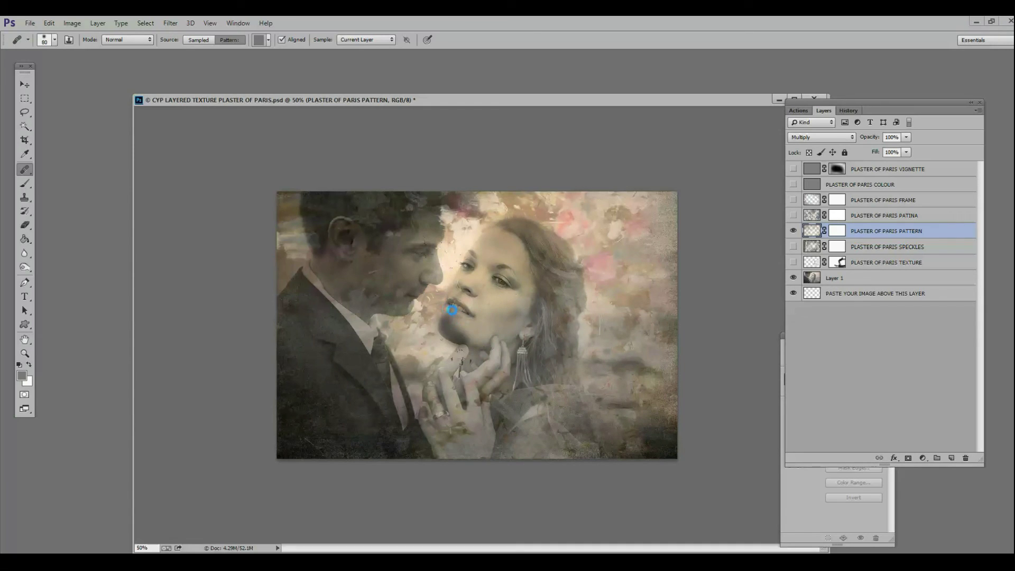
pyautogui.moveTo(415, 296)
pyautogui.mouseDown()
pyautogui.moveTo(357, 289)
pyautogui.moveTo(391, 274)
pyautogui.moveTo(348, 266)
pyautogui.mouseUp()
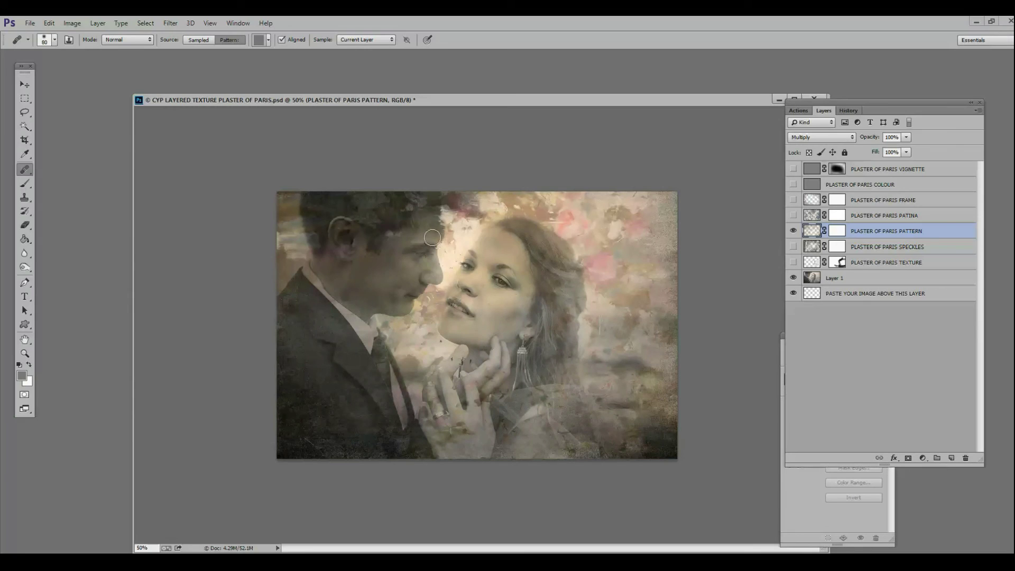
pyautogui.moveTo(379, 244); pyautogui.dragTo(418, 208)
pyautogui.moveTo(374, 219)
pyautogui.mouseDown()
pyautogui.moveTo(354, 217)
pyautogui.moveTo(415, 205)
pyautogui.mouseUp()
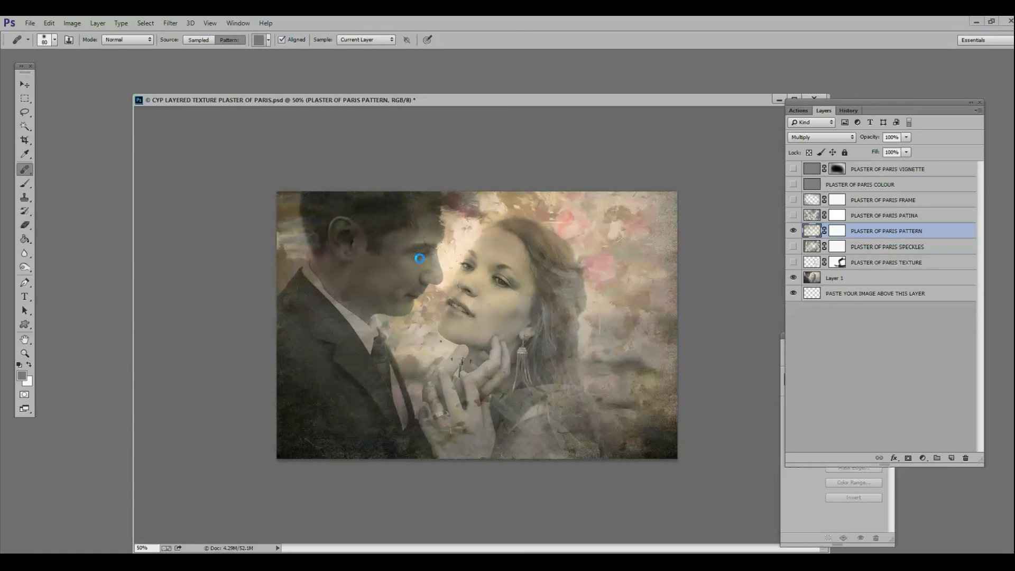
pyautogui.moveTo(427, 243); pyautogui.dragTo(425, 267)
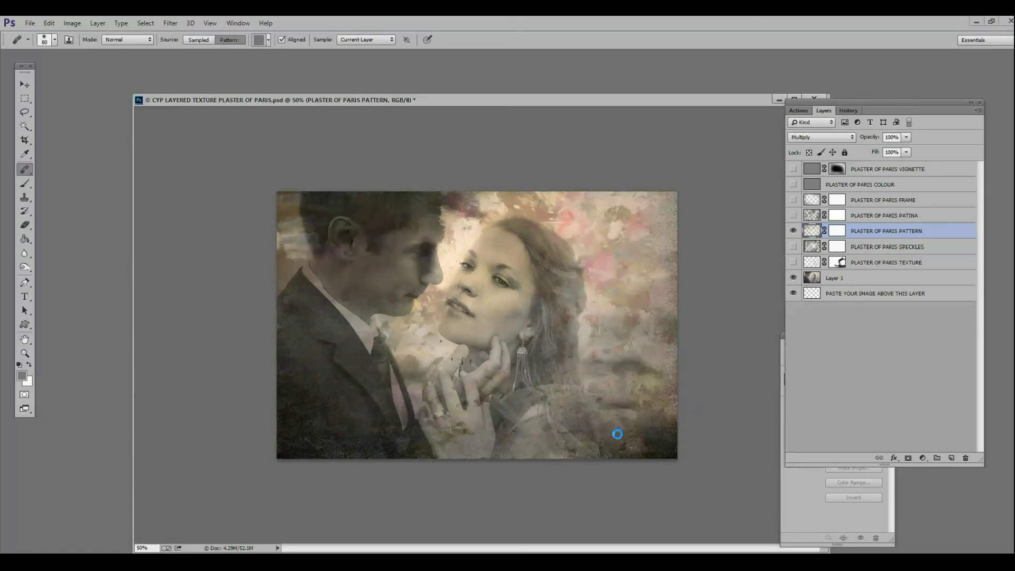
# Heal the PLASTER OF PARIS PATTERN layer over the woman's fingers and the backs of her raised hands.
pyautogui.moveTo(469, 394)
pyautogui.mouseDown()
pyautogui.moveTo(460, 439)
pyautogui.moveTo(461, 353)
pyautogui.mouseUp()
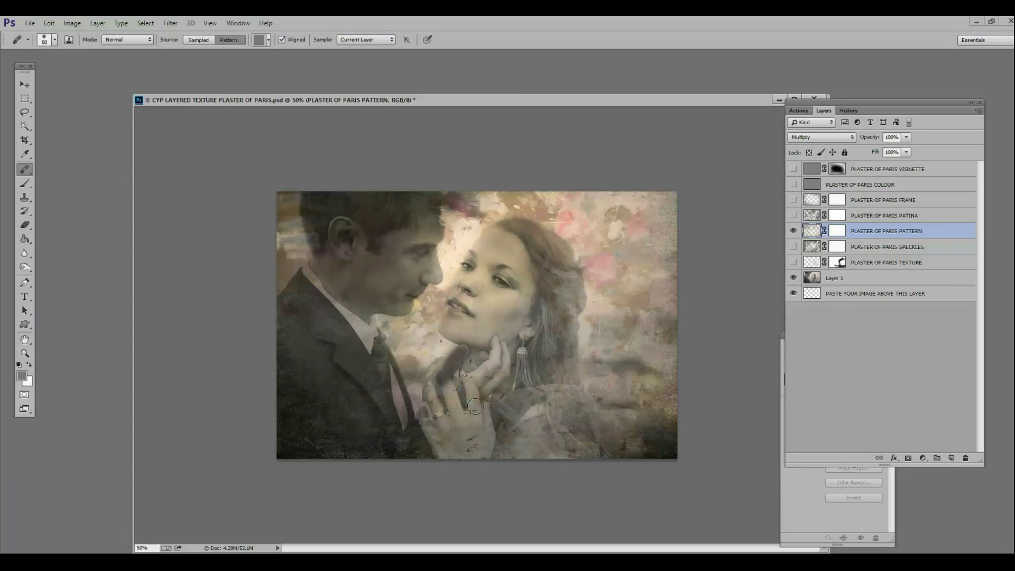
pyautogui.moveTo(446, 358)
pyautogui.mouseDown()
pyautogui.moveTo(443, 394)
pyautogui.moveTo(476, 370)
pyautogui.moveTo(479, 405)
pyautogui.mouseUp()
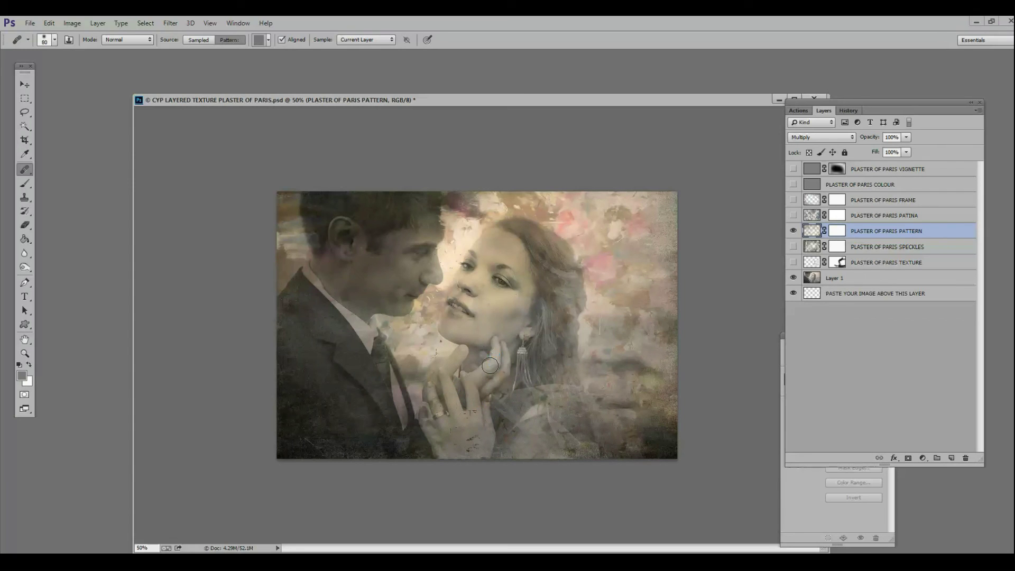
pyautogui.moveTo(494, 364); pyautogui.dragTo(492, 395)
pyautogui.moveTo(502, 341); pyautogui.dragTo(481, 385)
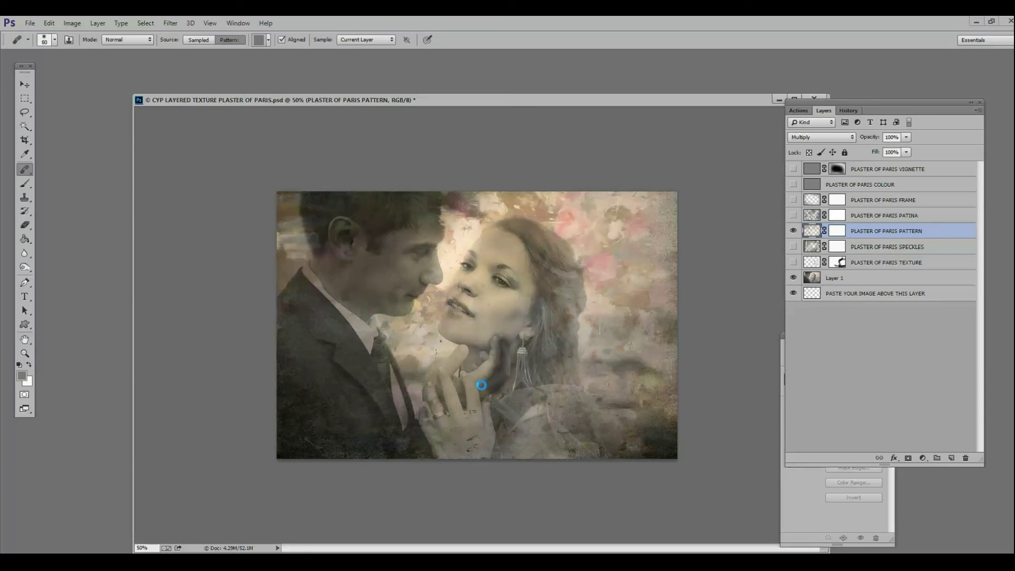
pyautogui.click(488, 356)
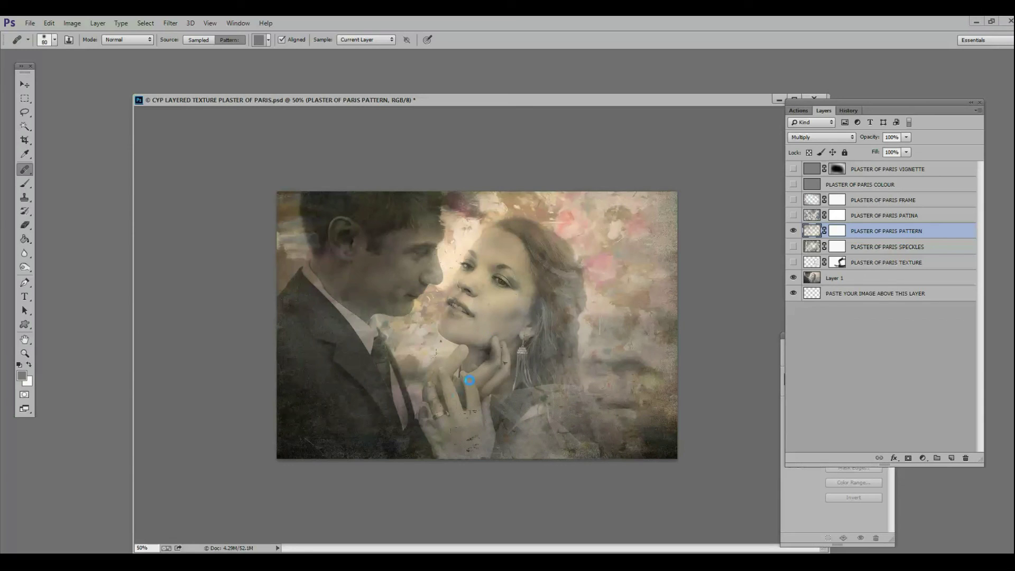
# Heal the pattern over the woman's jaw, cheek and lips, and over the man's collar, neck and cheek.
pyautogui.moveTo(509, 317); pyautogui.dragTo(486, 355)
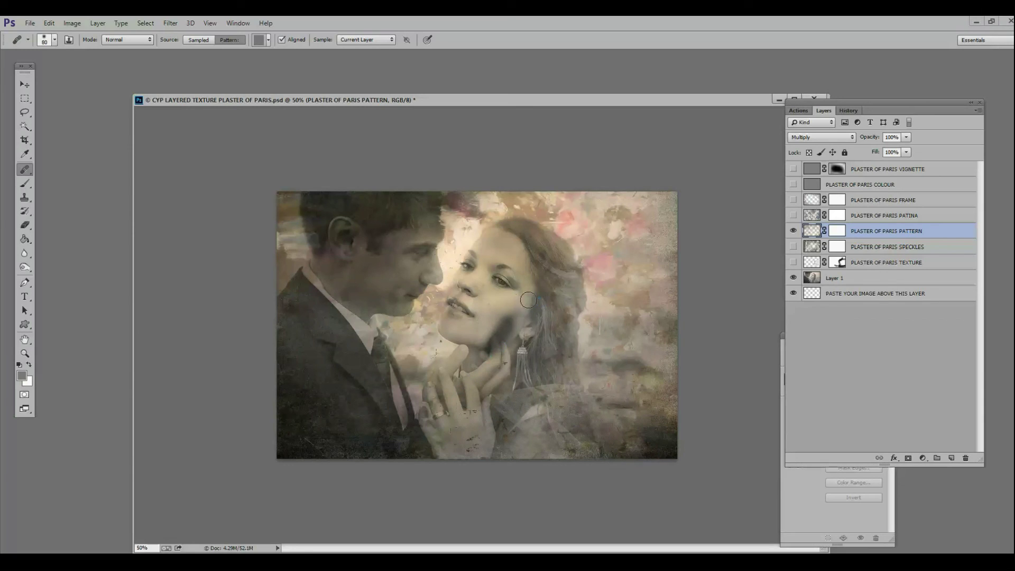
pyautogui.moveTo(527, 299)
pyautogui.mouseDown()
pyautogui.moveTo(505, 340)
pyautogui.moveTo(530, 358)
pyautogui.moveTo(513, 375)
pyautogui.moveTo(507, 307)
pyautogui.moveTo(472, 319)
pyautogui.mouseUp()
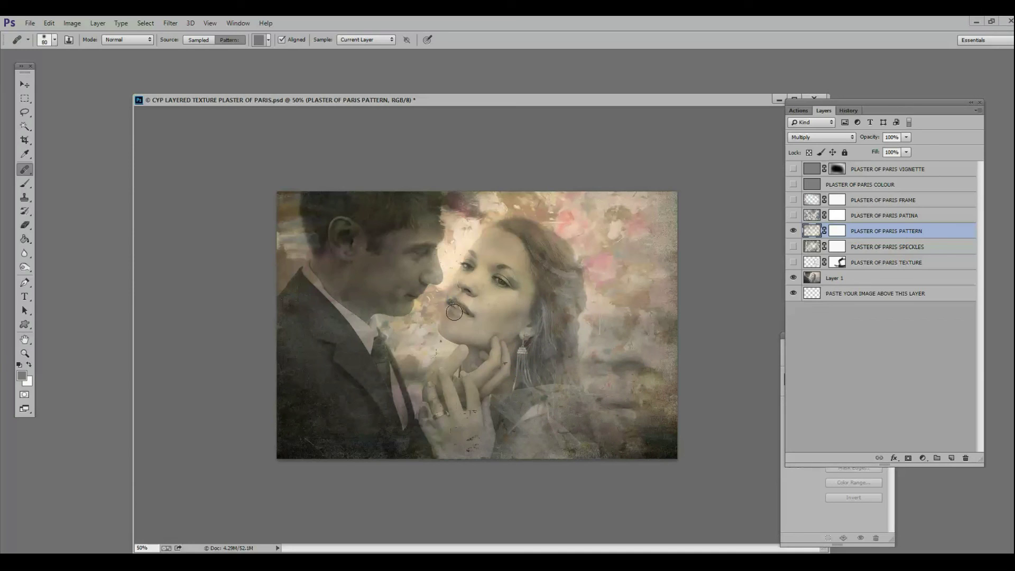
pyautogui.click(454, 312)
pyautogui.moveTo(362, 310); pyautogui.dragTo(338, 299)
pyautogui.moveTo(383, 252); pyautogui.dragTo(364, 259)
# Remove the pattern blotches from the woman's lower hand and wrist with the Healing Brush.
pyautogui.moveTo(470, 397)
pyautogui.mouseDown()
pyautogui.moveTo(471, 437)
pyautogui.moveTo(489, 462)
pyautogui.moveTo(463, 449)
pyautogui.mouseUp()
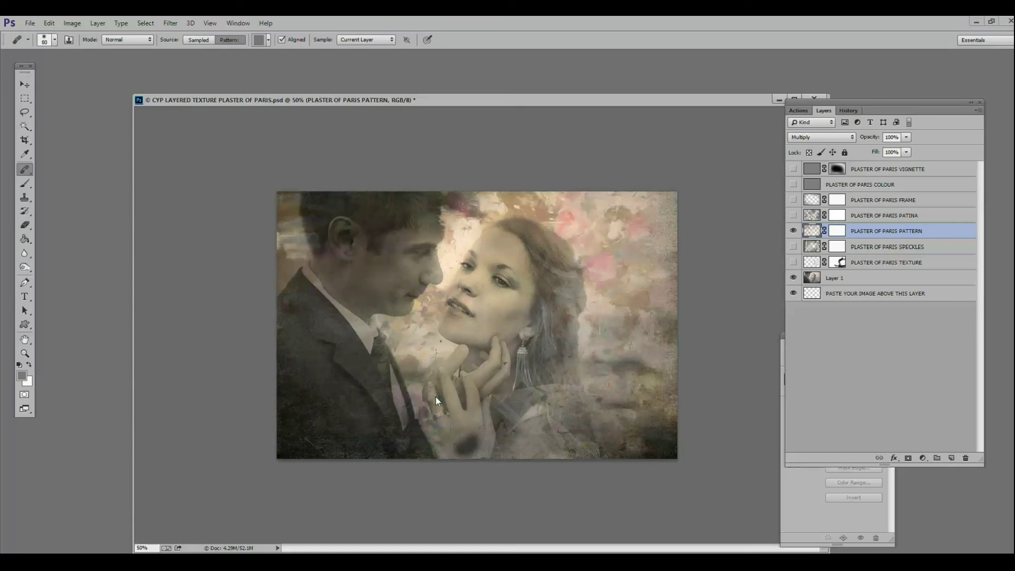
pyautogui.moveTo(433, 383); pyautogui.dragTo(434, 410)
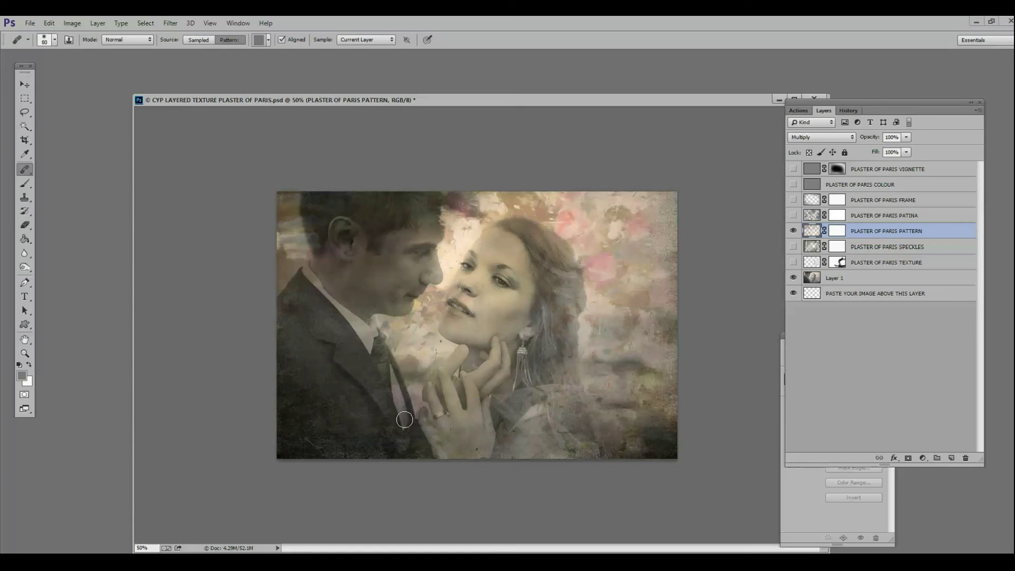
pyautogui.click(432, 439)
pyautogui.moveTo(483, 449); pyautogui.dragTo(449, 450)
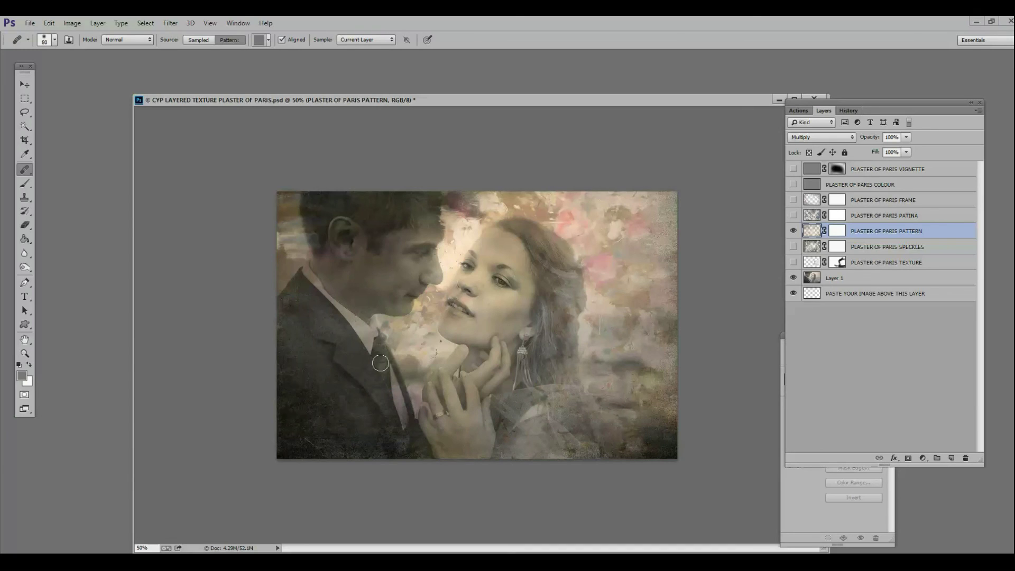
# Heal the pattern along the man's shirt and tie and on the light background beside the woman's fingertips.
pyautogui.moveTo(361, 331); pyautogui.dragTo(414, 445)
pyautogui.click(444, 345)
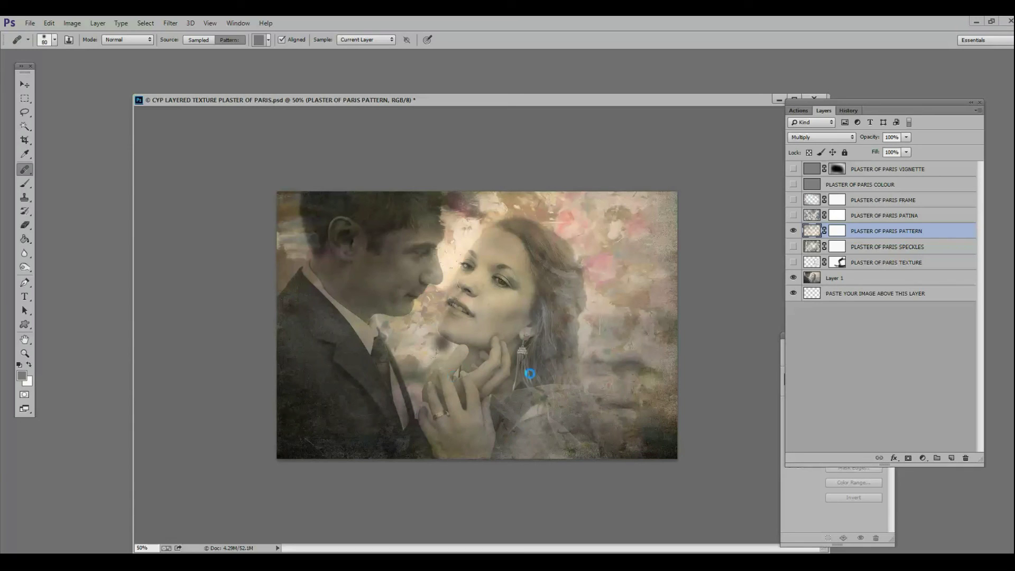
pyautogui.click(437, 354)
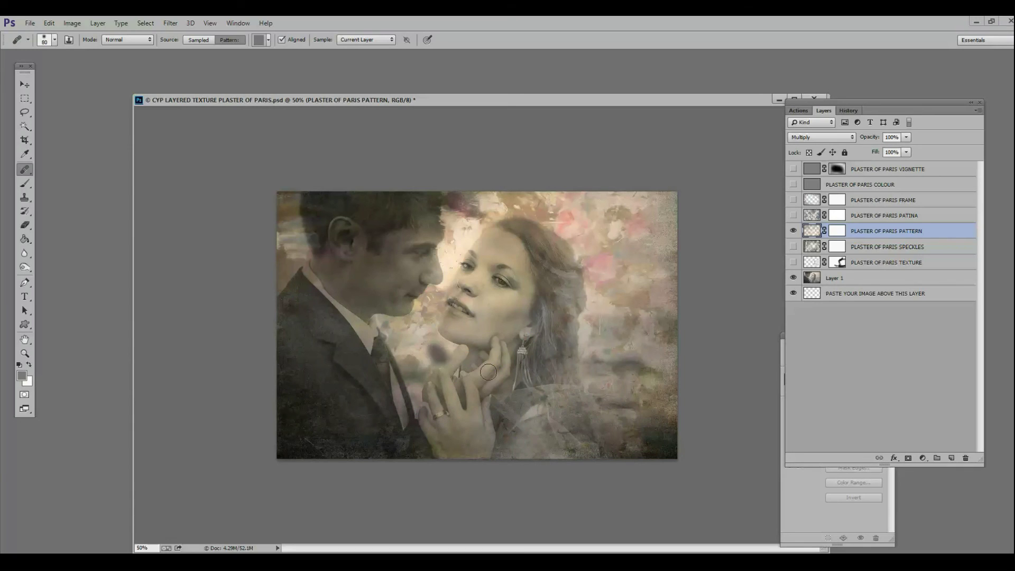
# Smooth the remaining pattern marks around the woman's chin, mouth and nose, and between the couple's faces along the man's profile.
pyautogui.click(458, 323)
pyautogui.moveTo(446, 308)
pyautogui.mouseDown()
pyautogui.moveTo(443, 327)
pyautogui.moveTo(499, 334)
pyautogui.mouseUp()
pyautogui.click(453, 329)
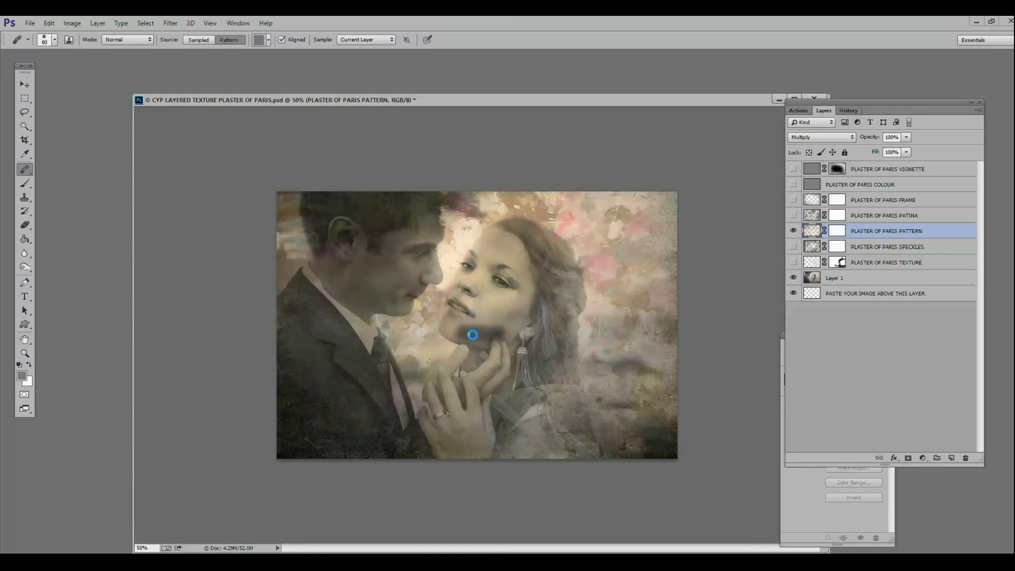
pyautogui.click(470, 302)
pyautogui.click(478, 324)
pyautogui.moveTo(466, 288)
pyautogui.mouseDown()
pyautogui.moveTo(460, 322)
pyautogui.moveTo(479, 310)
pyautogui.moveTo(483, 288)
pyautogui.moveTo(467, 294)
pyautogui.moveTo(472, 308)
pyautogui.moveTo(480, 264)
pyautogui.moveTo(459, 301)
pyautogui.mouseUp()
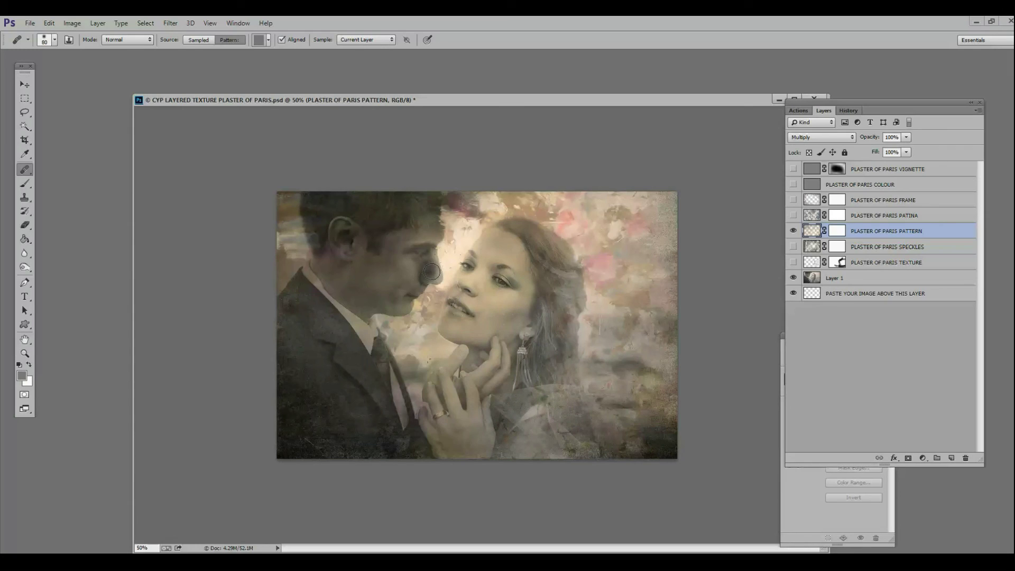
pyautogui.moveTo(432, 271)
pyautogui.mouseDown()
pyautogui.moveTo(425, 219)
pyautogui.moveTo(416, 257)
pyautogui.moveTo(394, 274)
pyautogui.moveTo(428, 245)
pyautogui.mouseUp()
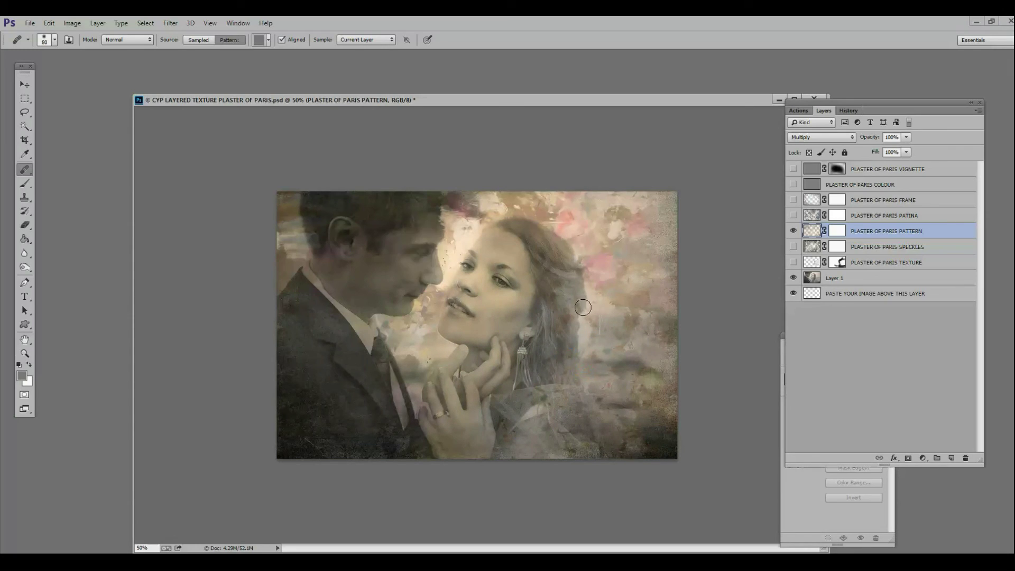
pyautogui.moveTo(455, 248); pyautogui.dragTo(448, 270)
# Heal the pattern over the woman's hair from the crown down to the ends beside her earring.
pyautogui.moveTo(567, 284)
pyautogui.mouseDown()
pyautogui.moveTo(496, 236)
pyautogui.moveTo(580, 289)
pyautogui.moveTo(546, 249)
pyautogui.mouseUp()
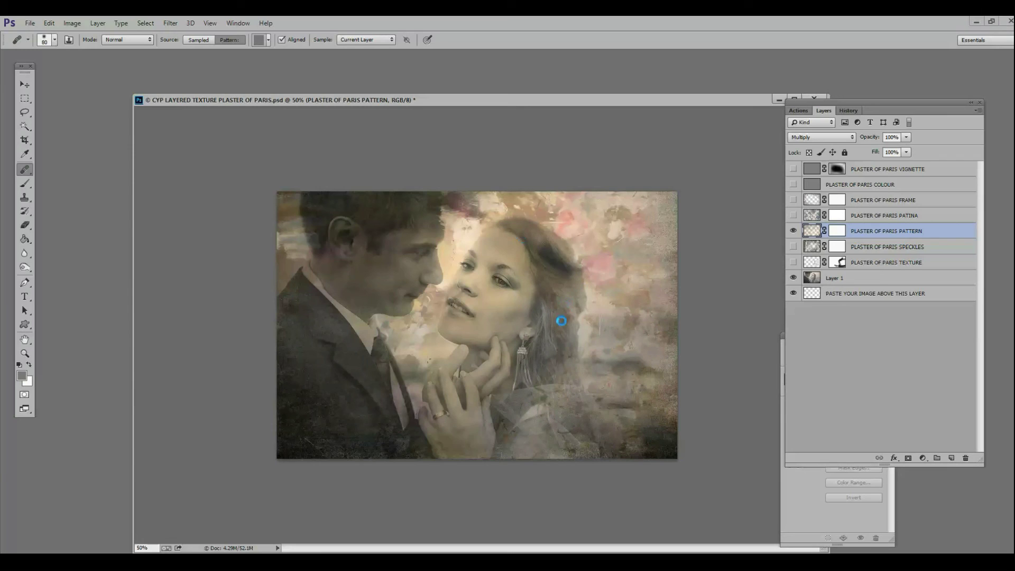
pyautogui.moveTo(552, 302); pyautogui.dragTo(560, 338)
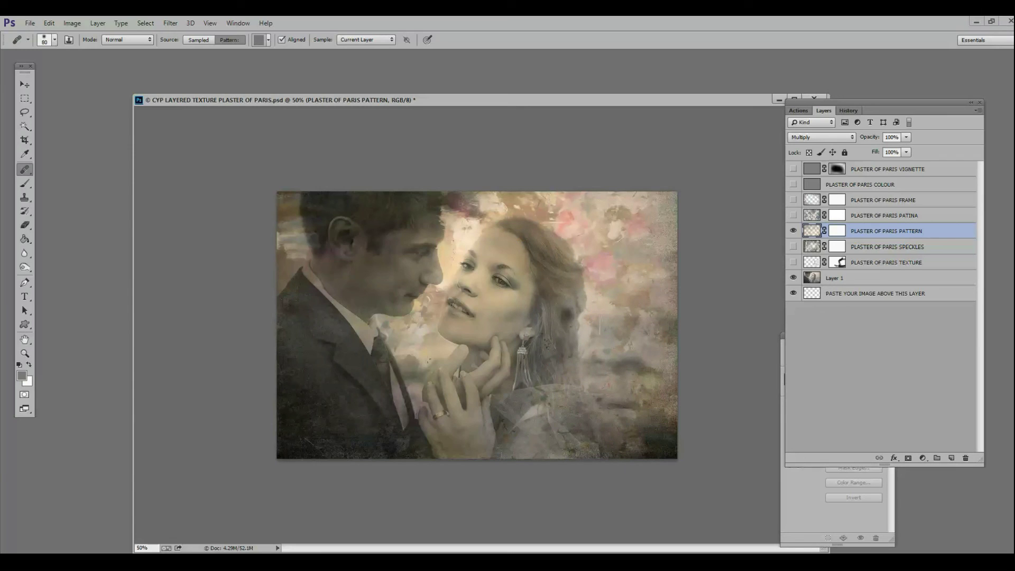
pyautogui.moveTo(547, 344)
pyautogui.mouseDown()
pyautogui.moveTo(546, 387)
pyautogui.moveTo(533, 378)
pyautogui.mouseUp()
pyautogui.moveTo(532, 380); pyautogui.dragTo(530, 386)
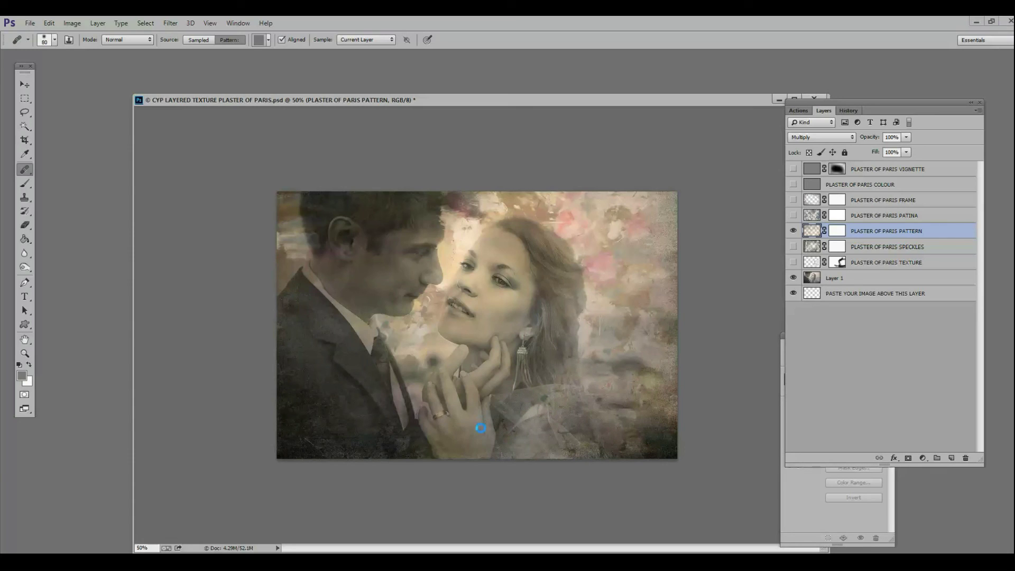
# Heal the pattern on the woman's shoulder below the earring and on the man's neck below his ear.
pyautogui.moveTo(523, 402); pyautogui.dragTo(531, 408)
pyautogui.click(543, 401)
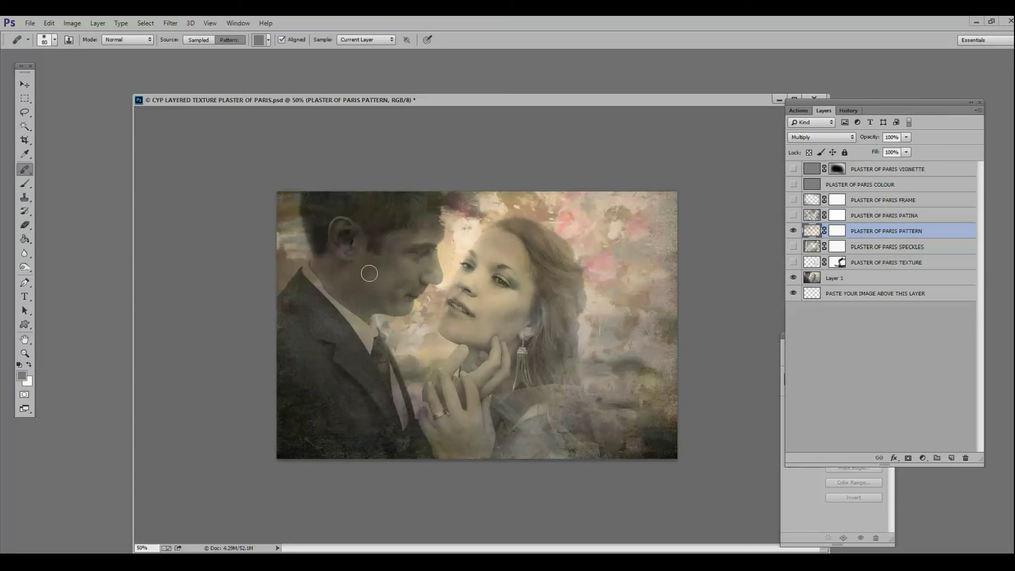
pyautogui.click(347, 265)
# Lower the PLASTER OF PARIS PATTERN layer's opacity to 66% and heal the lower edge of the woman's wrist.
pyautogui.moveTo(907, 138); pyautogui.dragTo(886, 151)
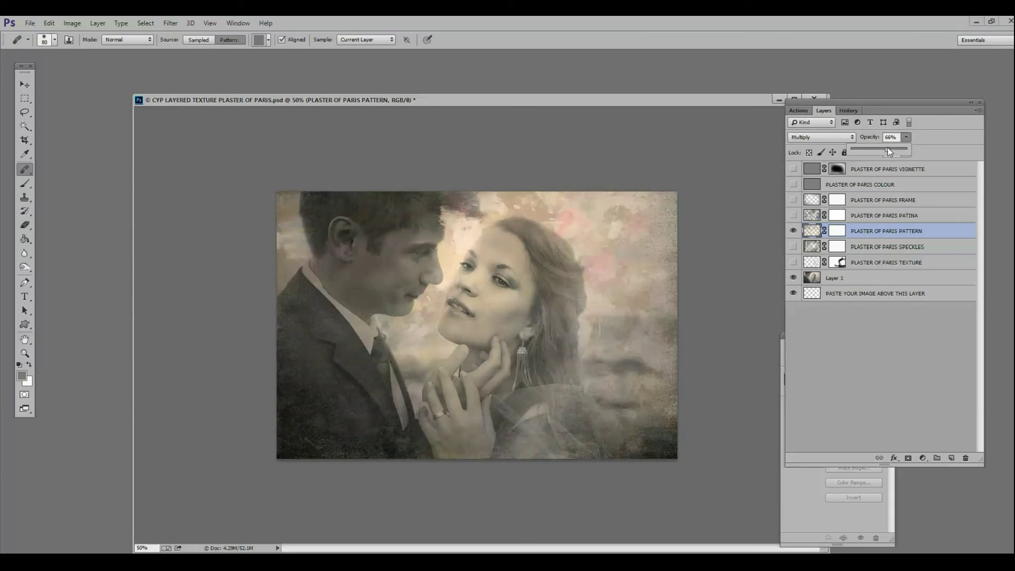
pyautogui.moveTo(473, 443); pyautogui.dragTo(441, 455)
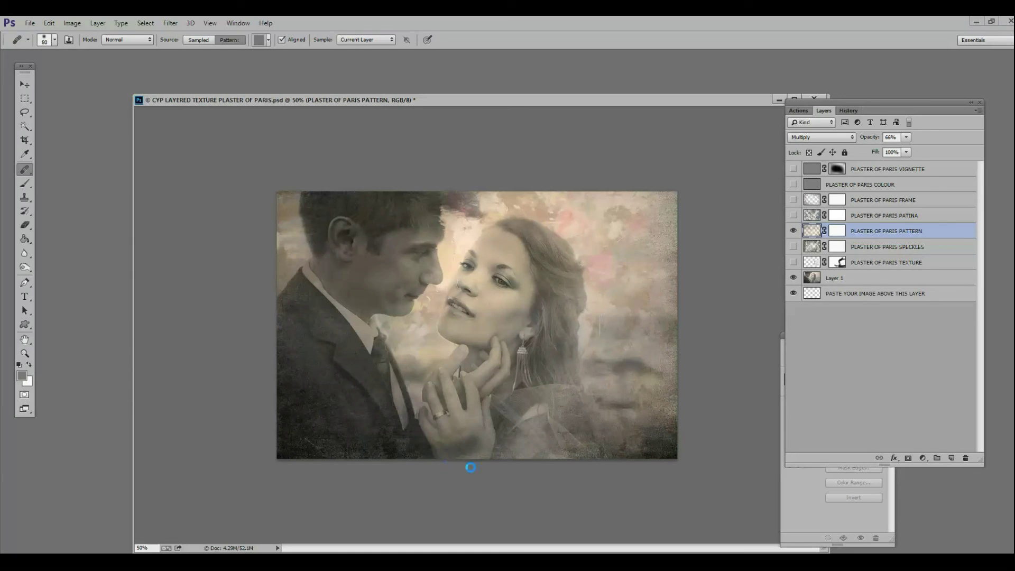
# Preview the PLASTER OF PARIS VIGNETTE layer, hide it again, and set the pattern layer's opacity to 100%.
pyautogui.click(794, 170)
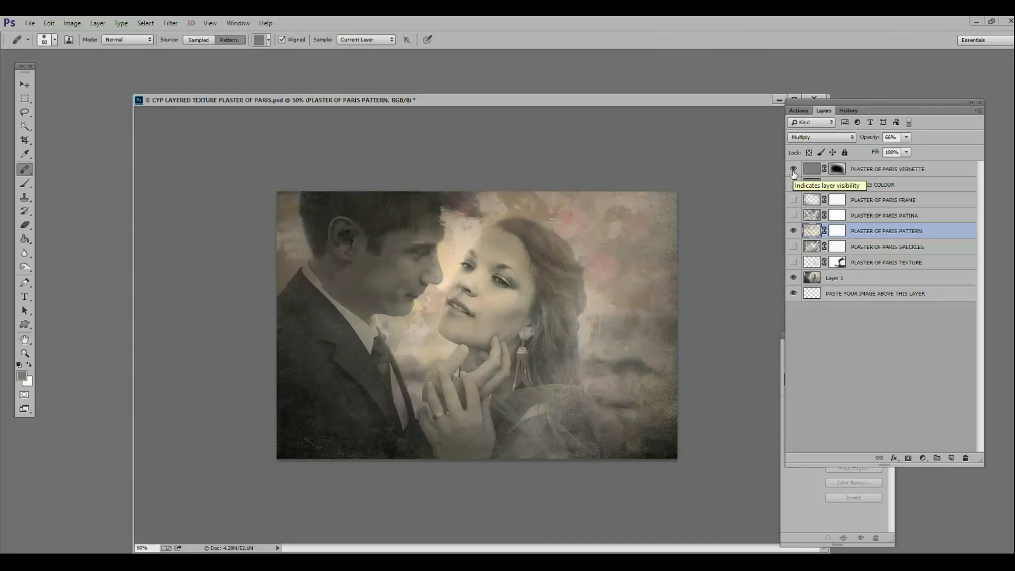
pyautogui.click(793, 171)
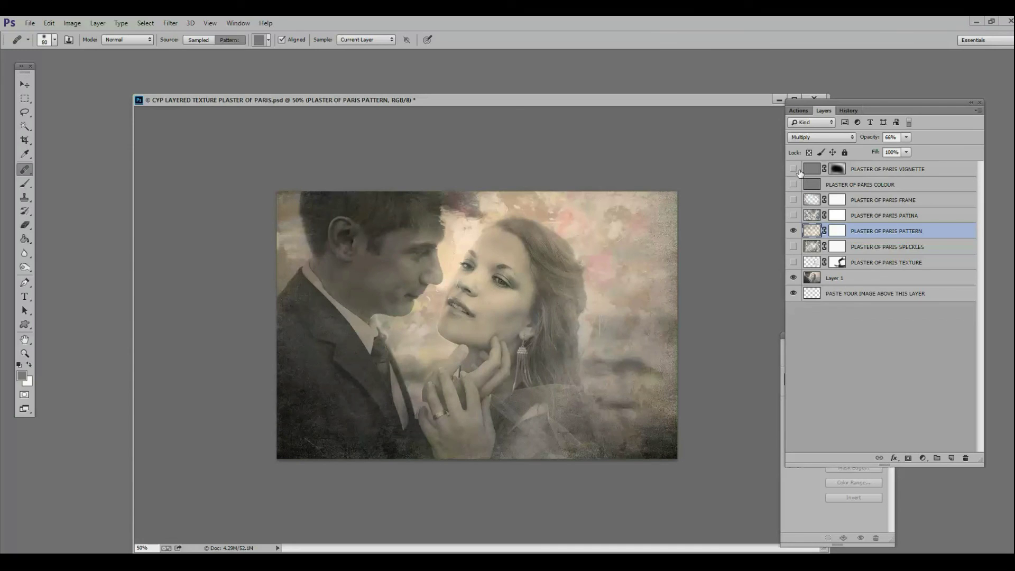
pyautogui.click(906, 138)
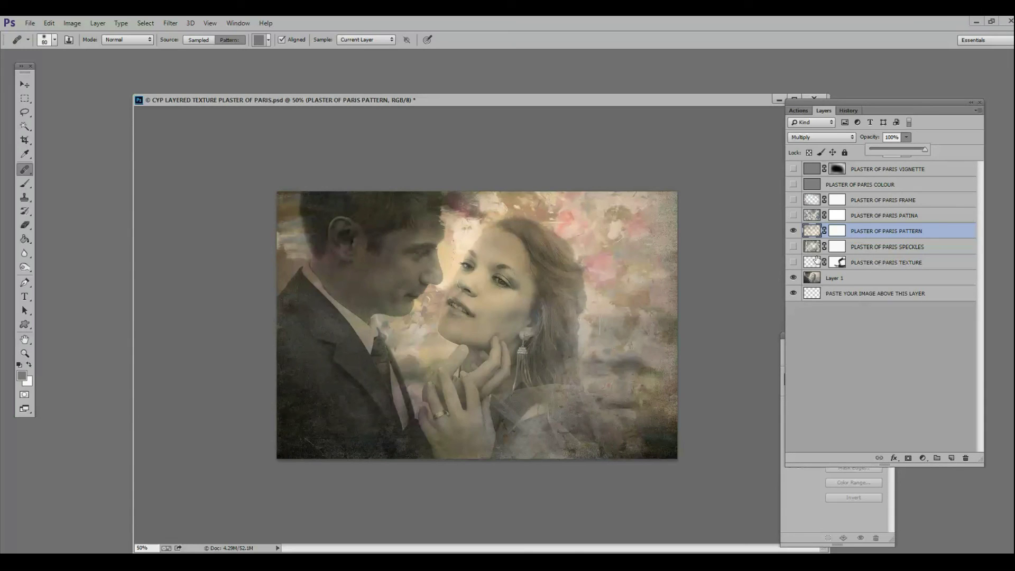
# Paint black on the PLASTER OF PARIS PATTERN mask with a size 400 brush at 20% opacity to soften the pattern around the couple.
pyautogui.click(836, 232)
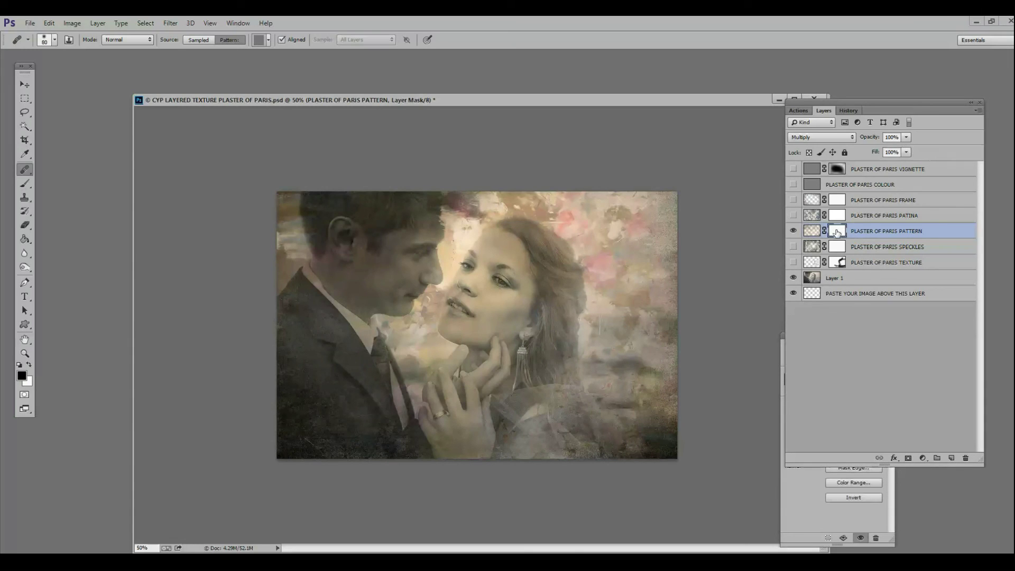
pyautogui.click(25, 184)
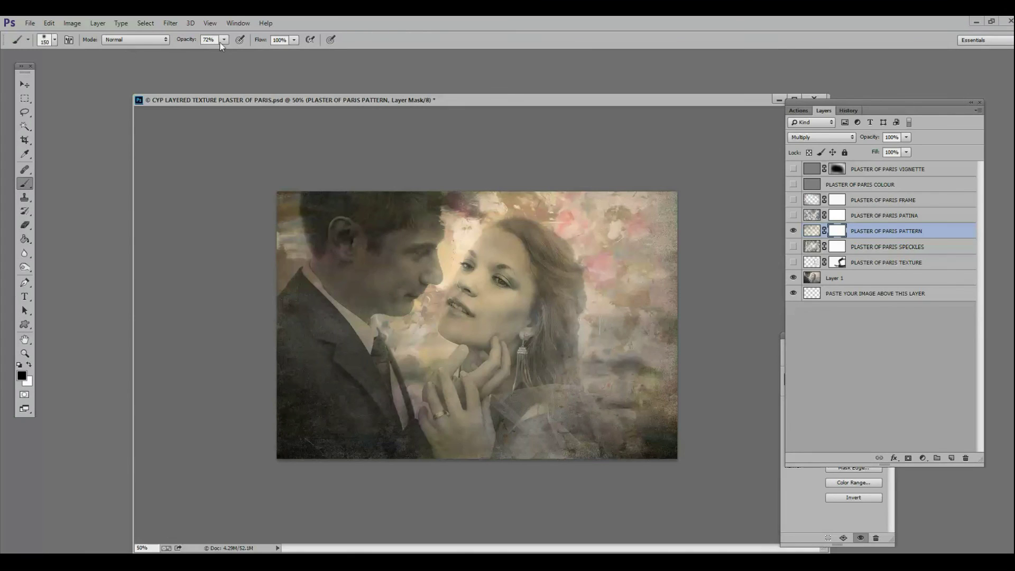
pyautogui.click(195, 52)
pyautogui.press(']')
pyautogui.press(']')
pyautogui.press(']')
pyautogui.press(']')
pyautogui.moveTo(585, 290)
pyautogui.mouseDown()
pyautogui.moveTo(553, 233)
pyautogui.moveTo(439, 212)
pyautogui.moveTo(453, 213)
pyautogui.moveTo(393, 325)
pyautogui.moveTo(282, 245)
pyautogui.moveTo(310, 218)
pyautogui.moveTo(397, 355)
pyautogui.moveTo(445, 310)
pyautogui.moveTo(354, 343)
pyautogui.moveTo(457, 305)
pyautogui.moveTo(438, 279)
pyautogui.moveTo(436, 364)
pyautogui.moveTo(553, 393)
pyautogui.moveTo(444, 427)
pyautogui.moveTo(596, 433)
pyautogui.moveTo(623, 421)
pyautogui.moveTo(596, 394)
pyautogui.moveTo(626, 409)
pyautogui.moveTo(580, 433)
pyautogui.moveTo(596, 438)
pyautogui.moveTo(647, 430)
pyautogui.moveTo(669, 351)
pyautogui.moveTo(643, 321)
pyautogui.moveTo(628, 266)
pyautogui.moveTo(508, 240)
pyautogui.moveTo(506, 229)
pyautogui.moveTo(279, 300)
pyautogui.moveTo(378, 325)
pyautogui.moveTo(489, 306)
pyautogui.moveTo(464, 324)
pyautogui.moveTo(500, 290)
pyautogui.moveTo(431, 352)
pyautogui.moveTo(364, 272)
pyautogui.moveTo(400, 301)
pyautogui.moveTo(362, 223)
pyautogui.moveTo(345, 304)
pyautogui.moveTo(564, 286)
pyautogui.moveTo(512, 378)
pyautogui.moveTo(440, 432)
pyautogui.moveTo(595, 417)
pyautogui.moveTo(700, 335)
pyautogui.moveTo(645, 322)
pyautogui.mouseUp()
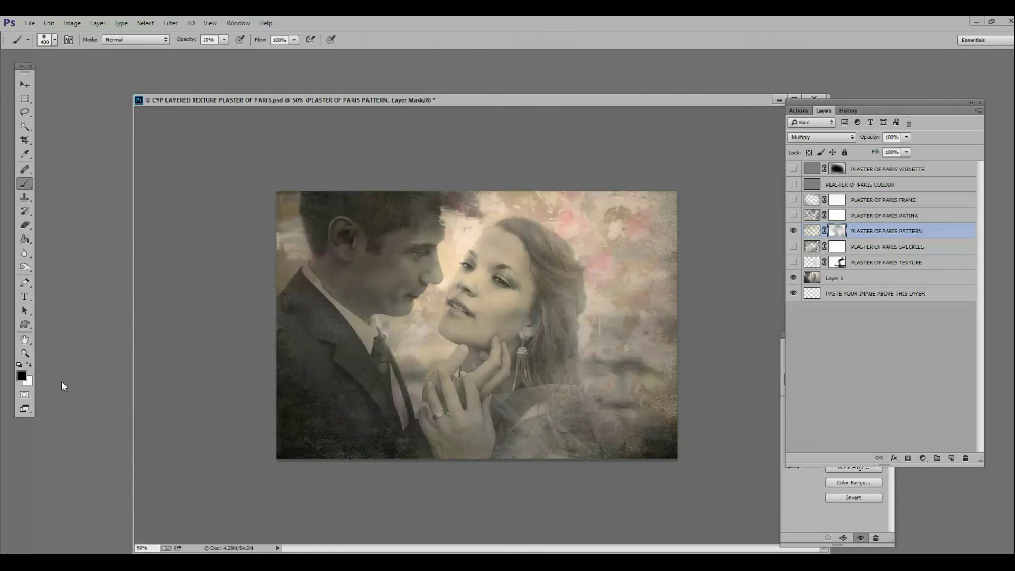
# Switch the brush colour to white for painting on the PLASTER OF PARIS PATTERN mask.
pyautogui.click(29, 365)
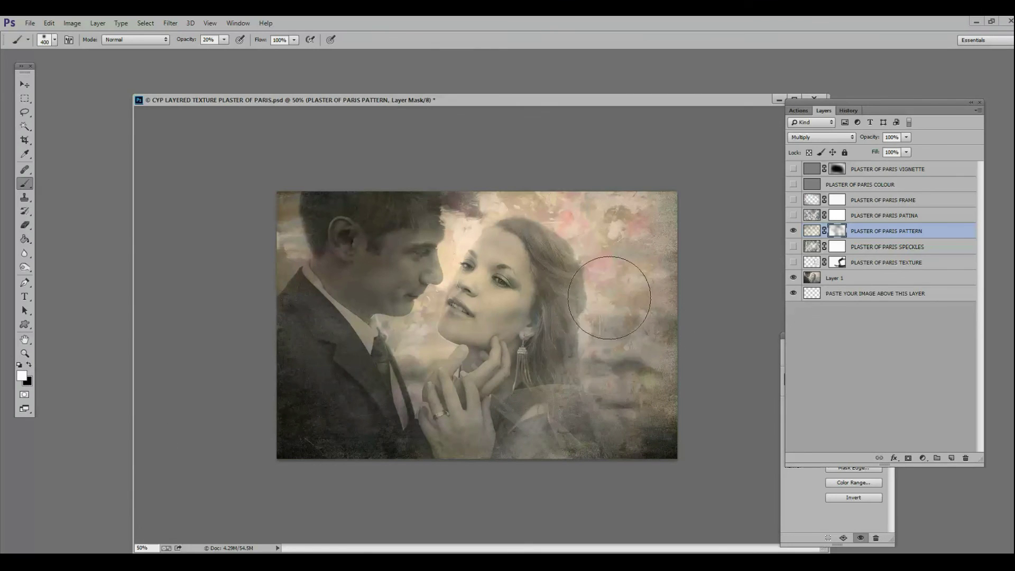